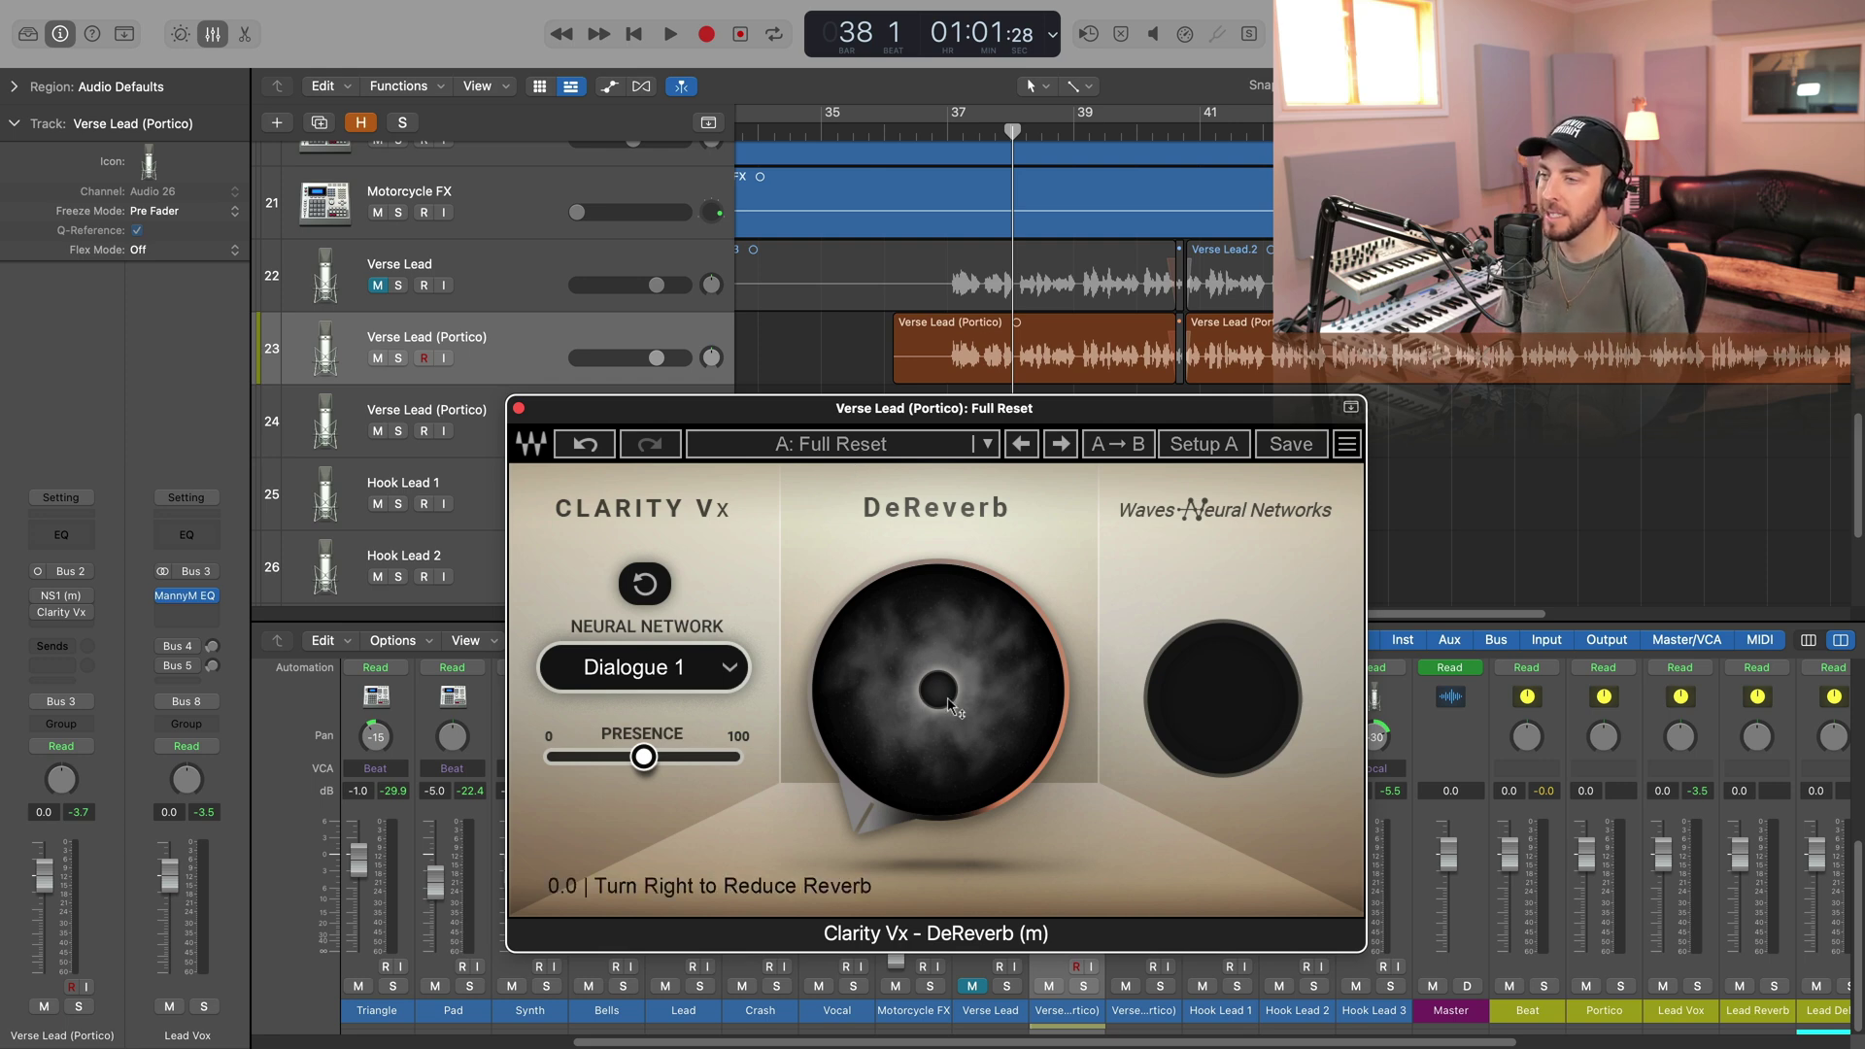
# Step: Play the verse in the full mix, solo the Verse Lead (Portico) track, and stop playback
pyautogui.moveTo(937, 689)
pyautogui.mouseDown()
pyautogui.moveTo(937, 466)
pyautogui.moveTo(938, 699)
pyautogui.mouseUp()
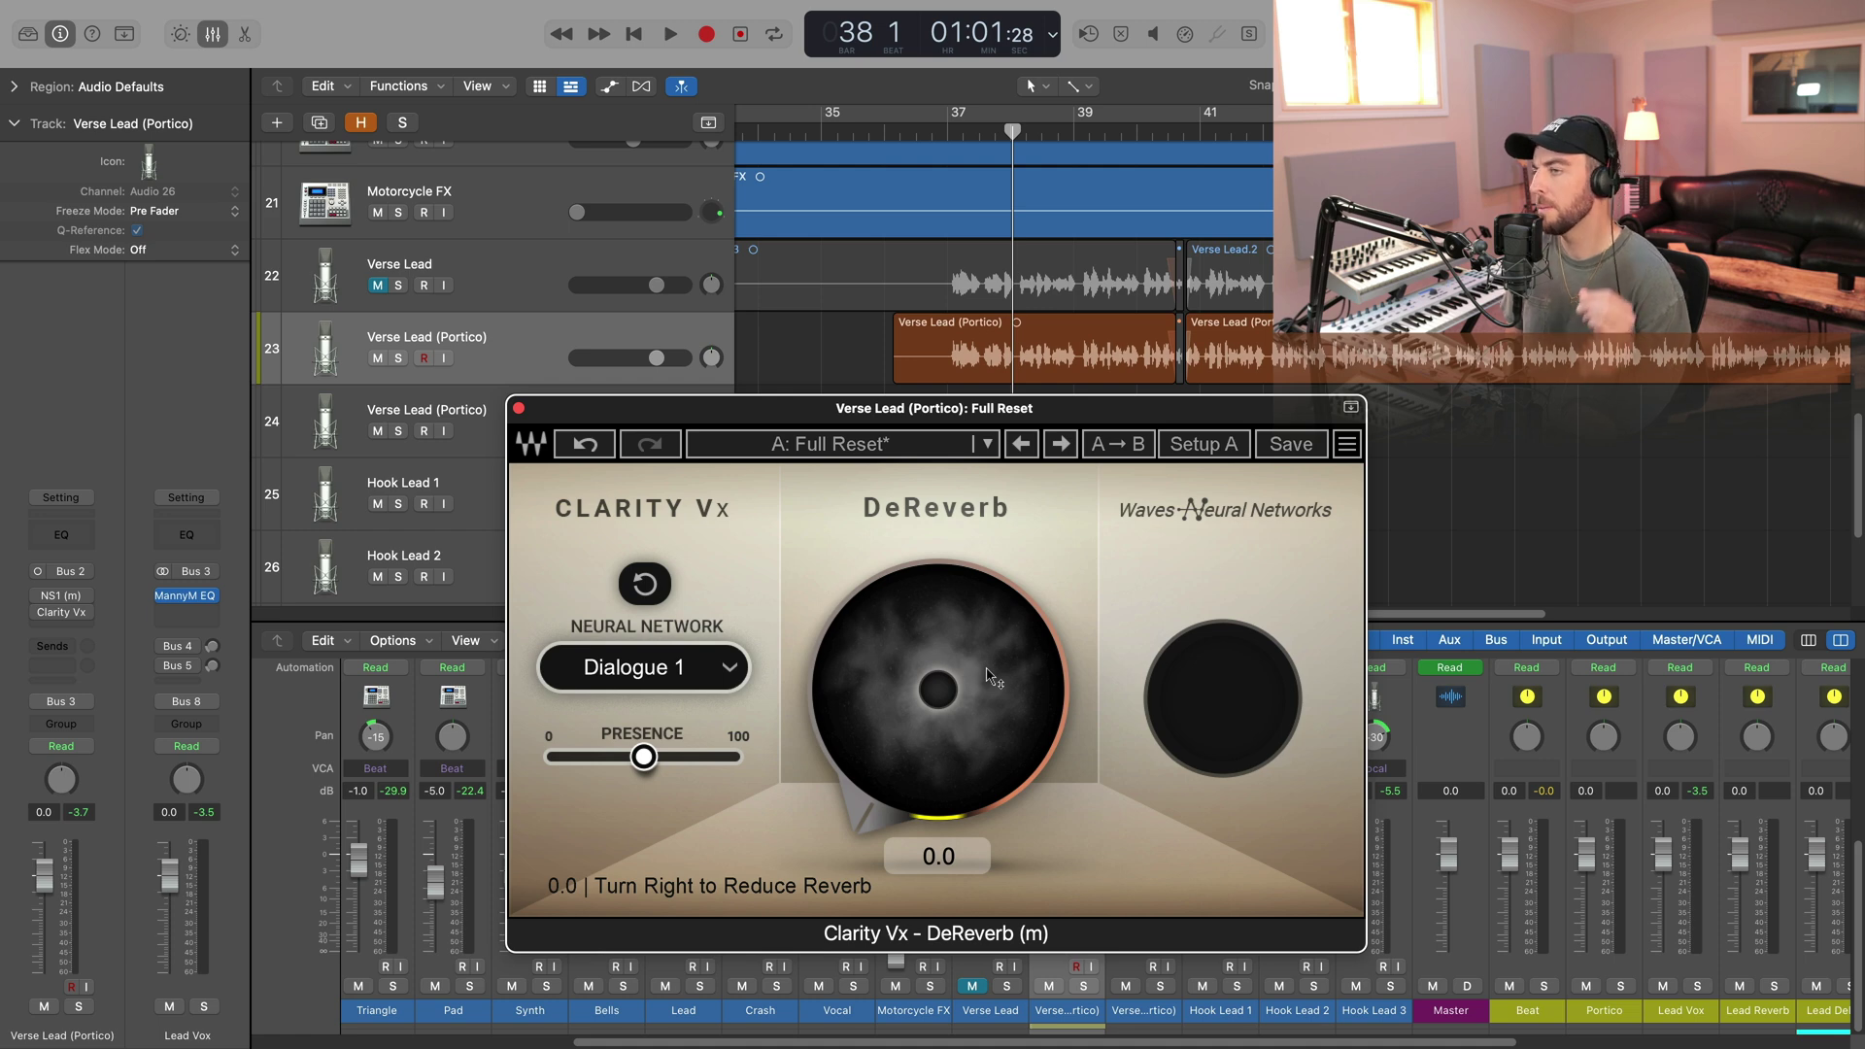
pyautogui.click(1024, 207)
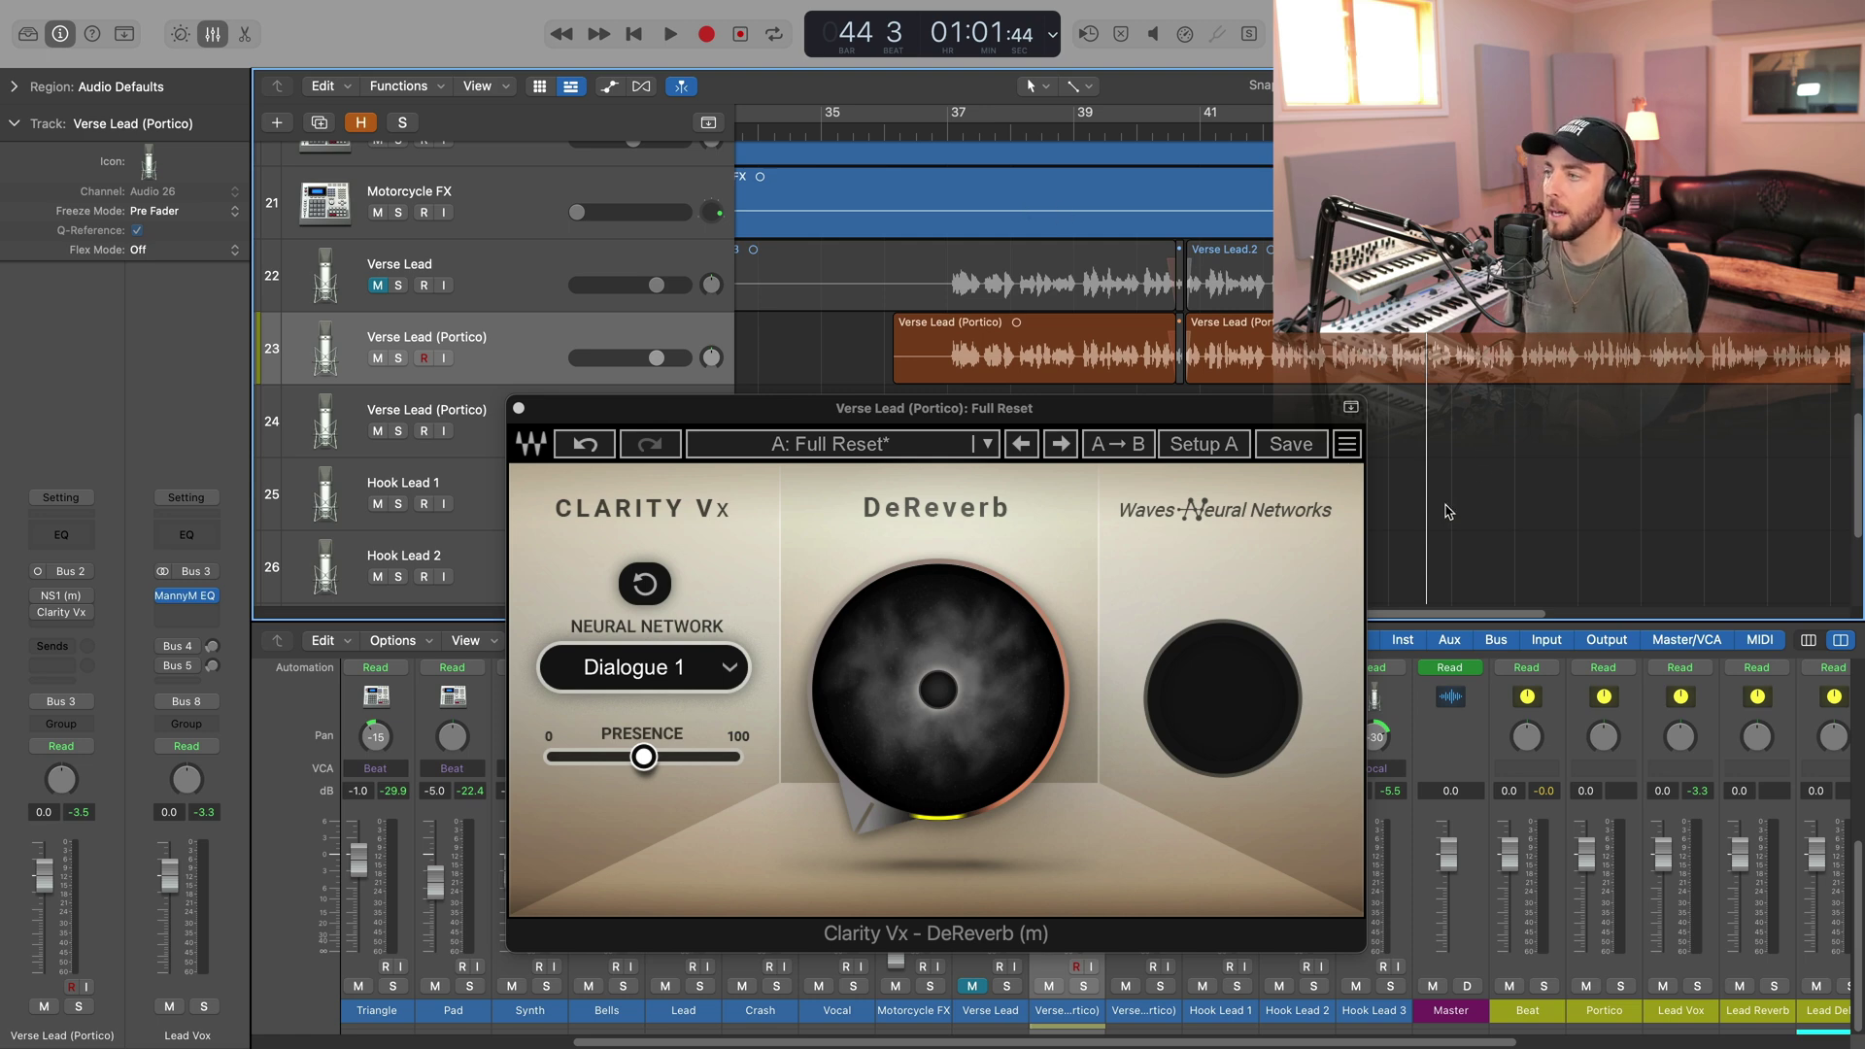
pyautogui.press('space')
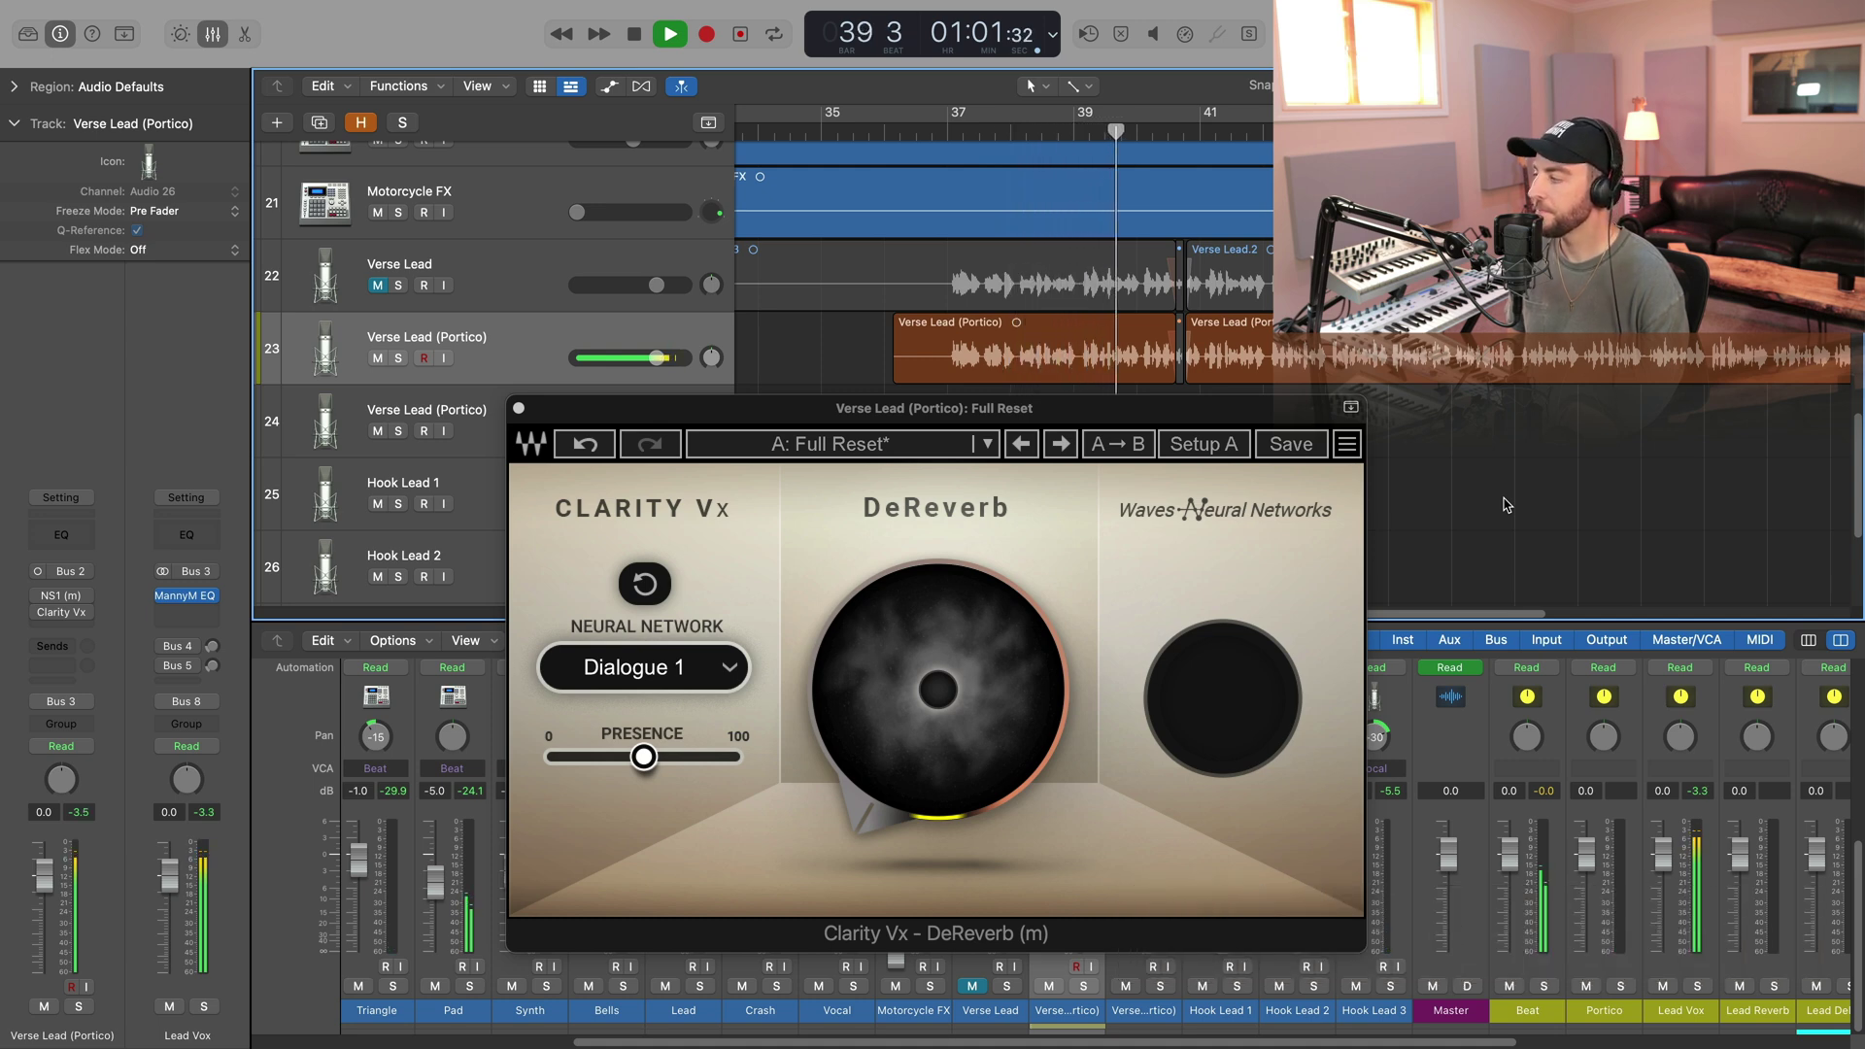
pyautogui.click(399, 359)
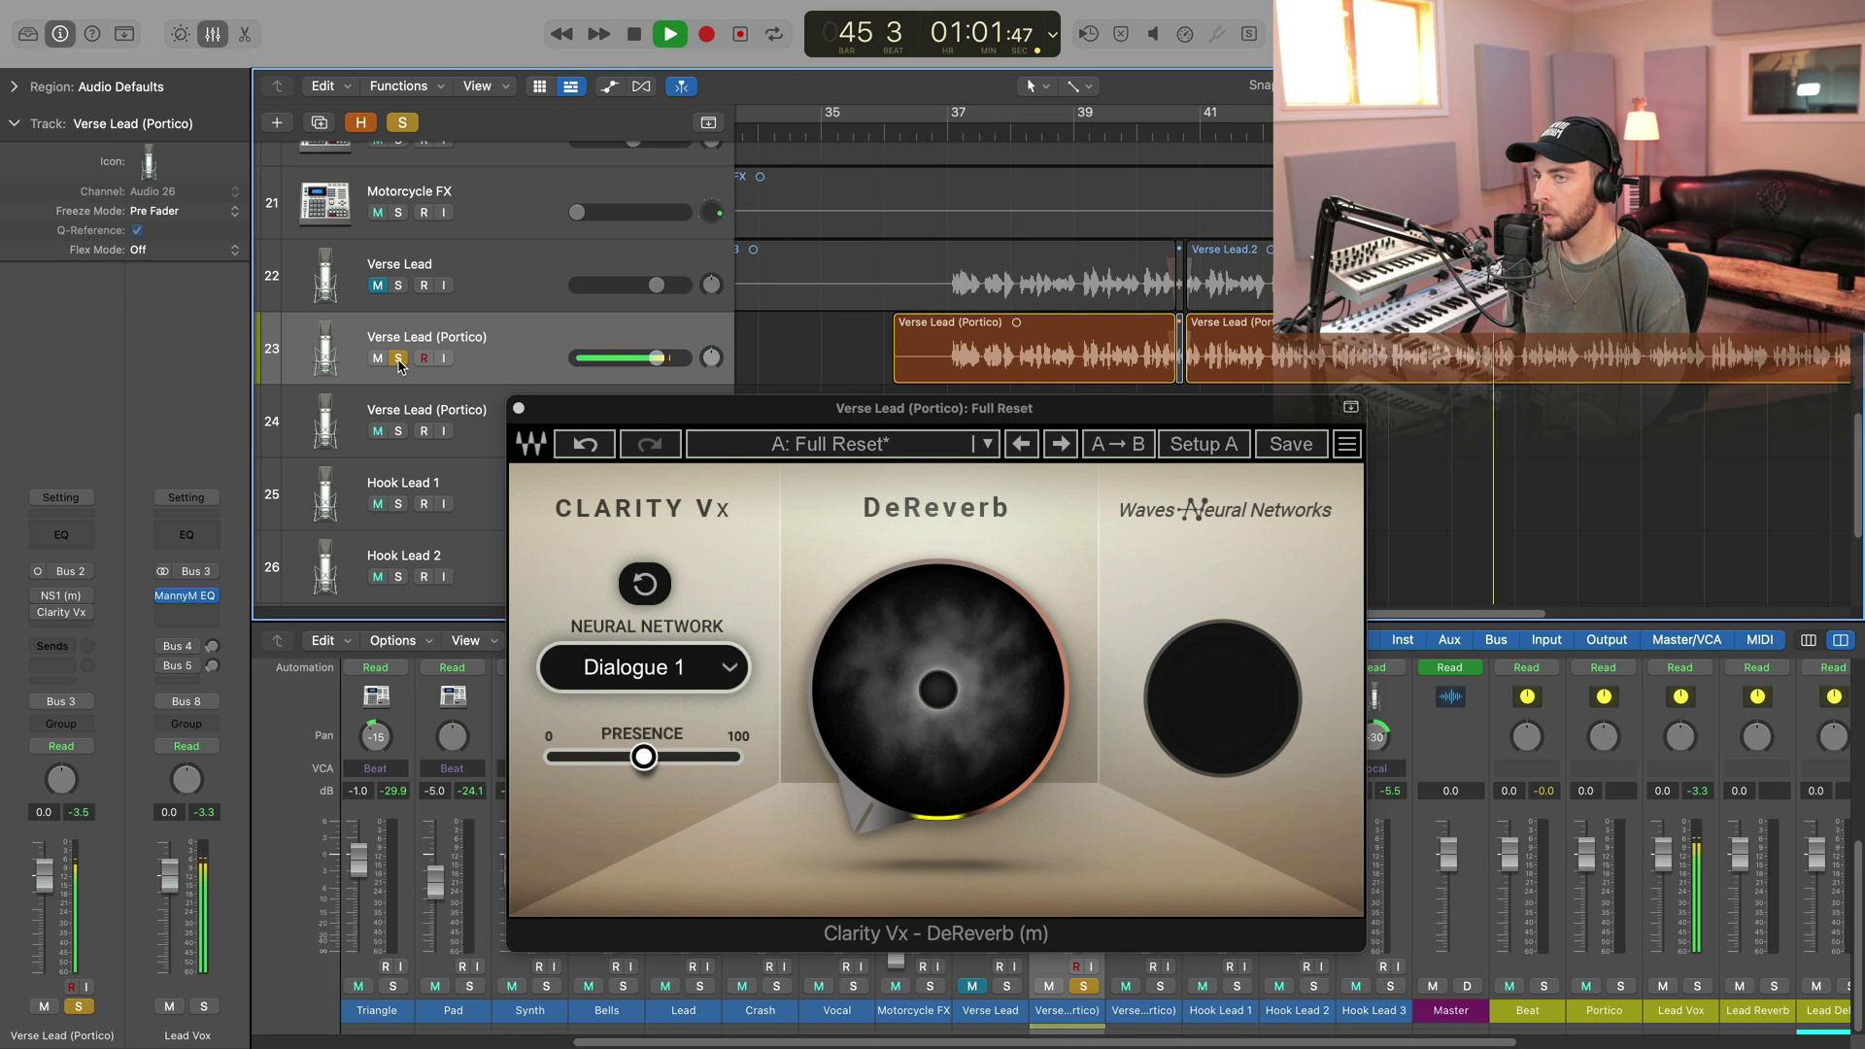
pyautogui.press('space')
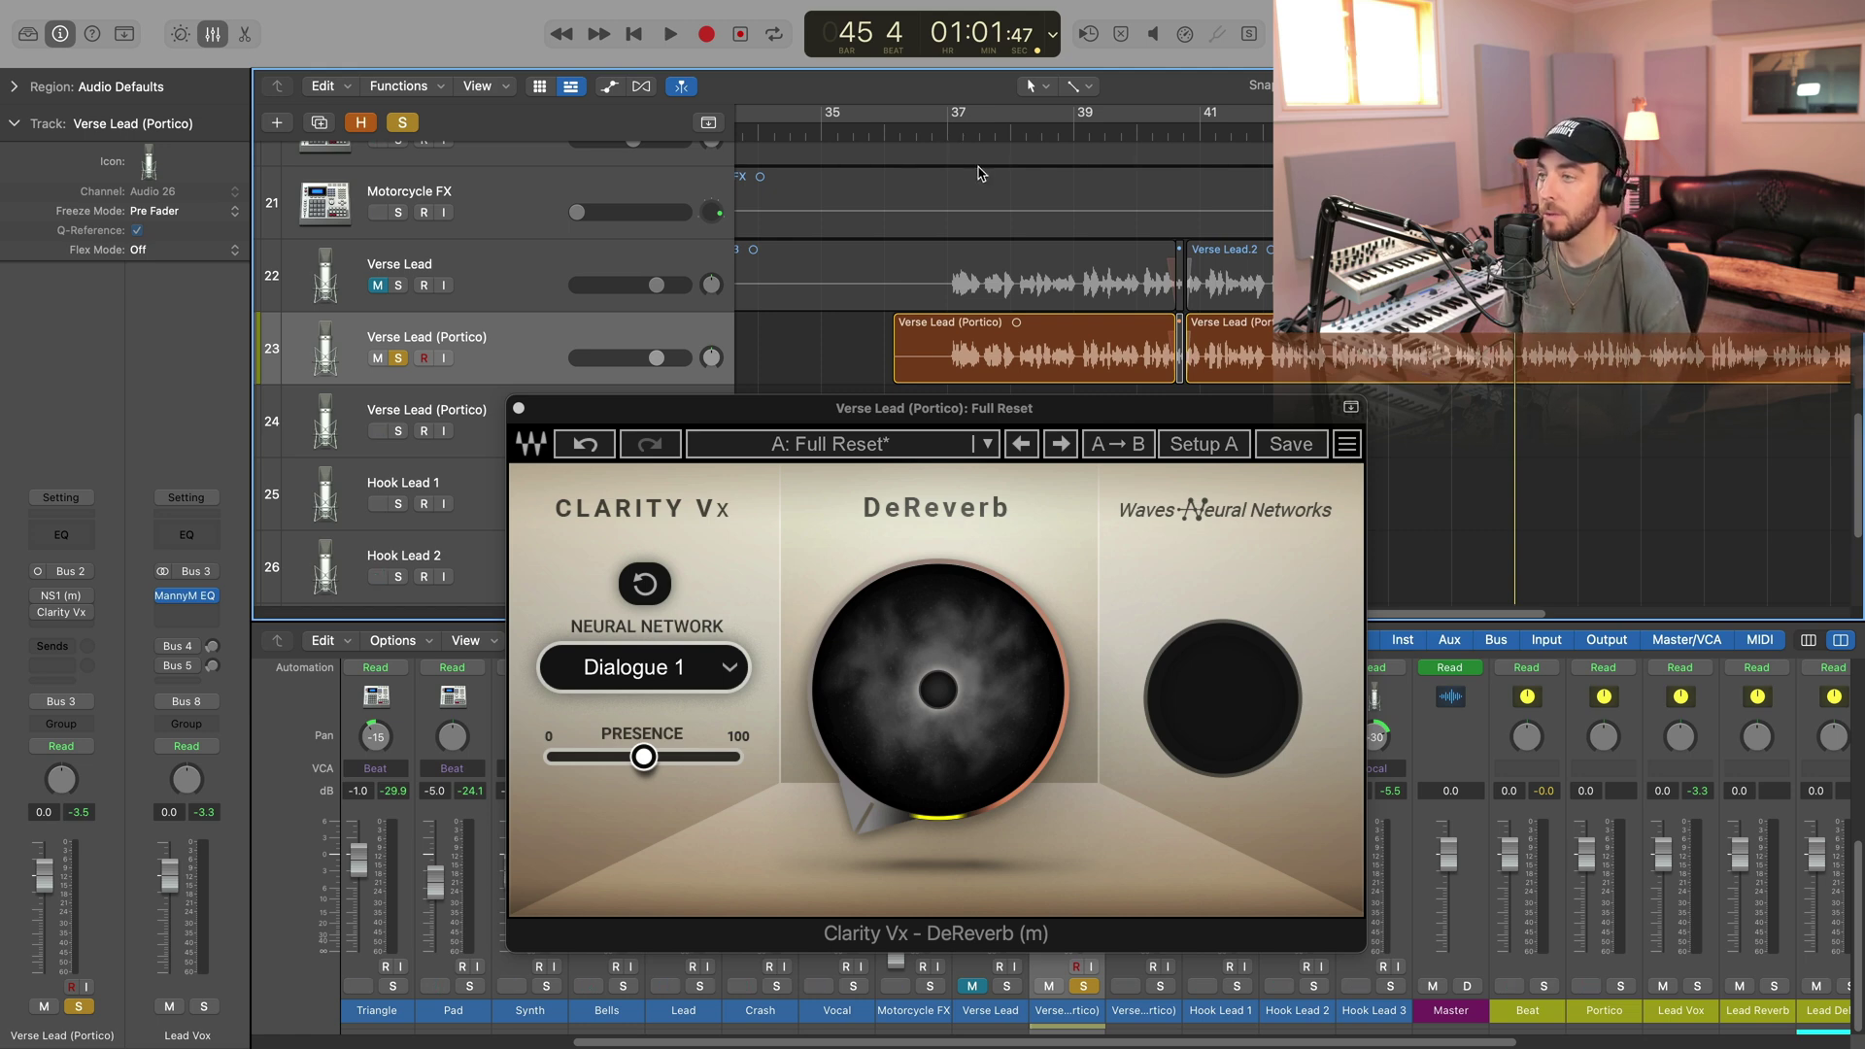
# Step: Select the Verse Lead (Portico) track and enable its Clarity Vx insert while the soloed vocal plays, stopping playback when done
pyautogui.click(508, 369)
pyautogui.press('space')
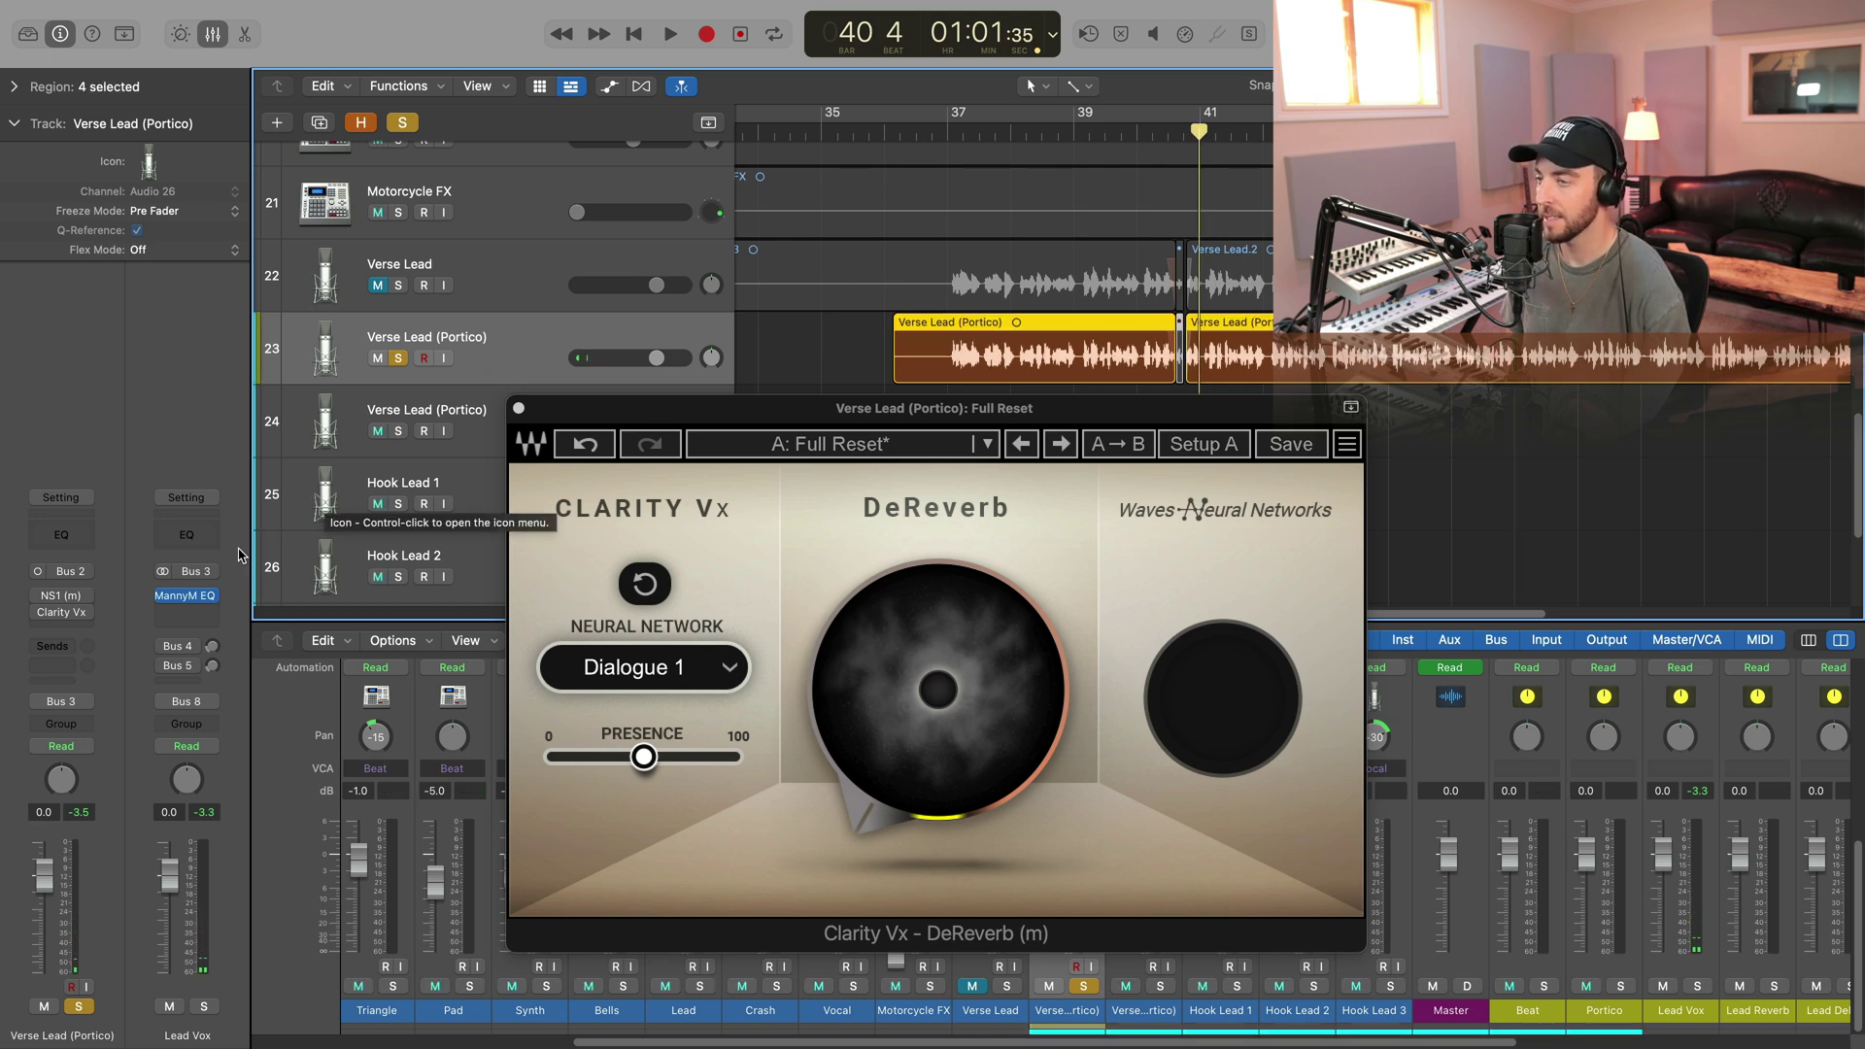
pyautogui.moveTo(40, 614)
pyautogui.press('space')
# Step: Set the DeReverb amount to 100 and play the soloed vocal
pyautogui.moveTo(938, 707)
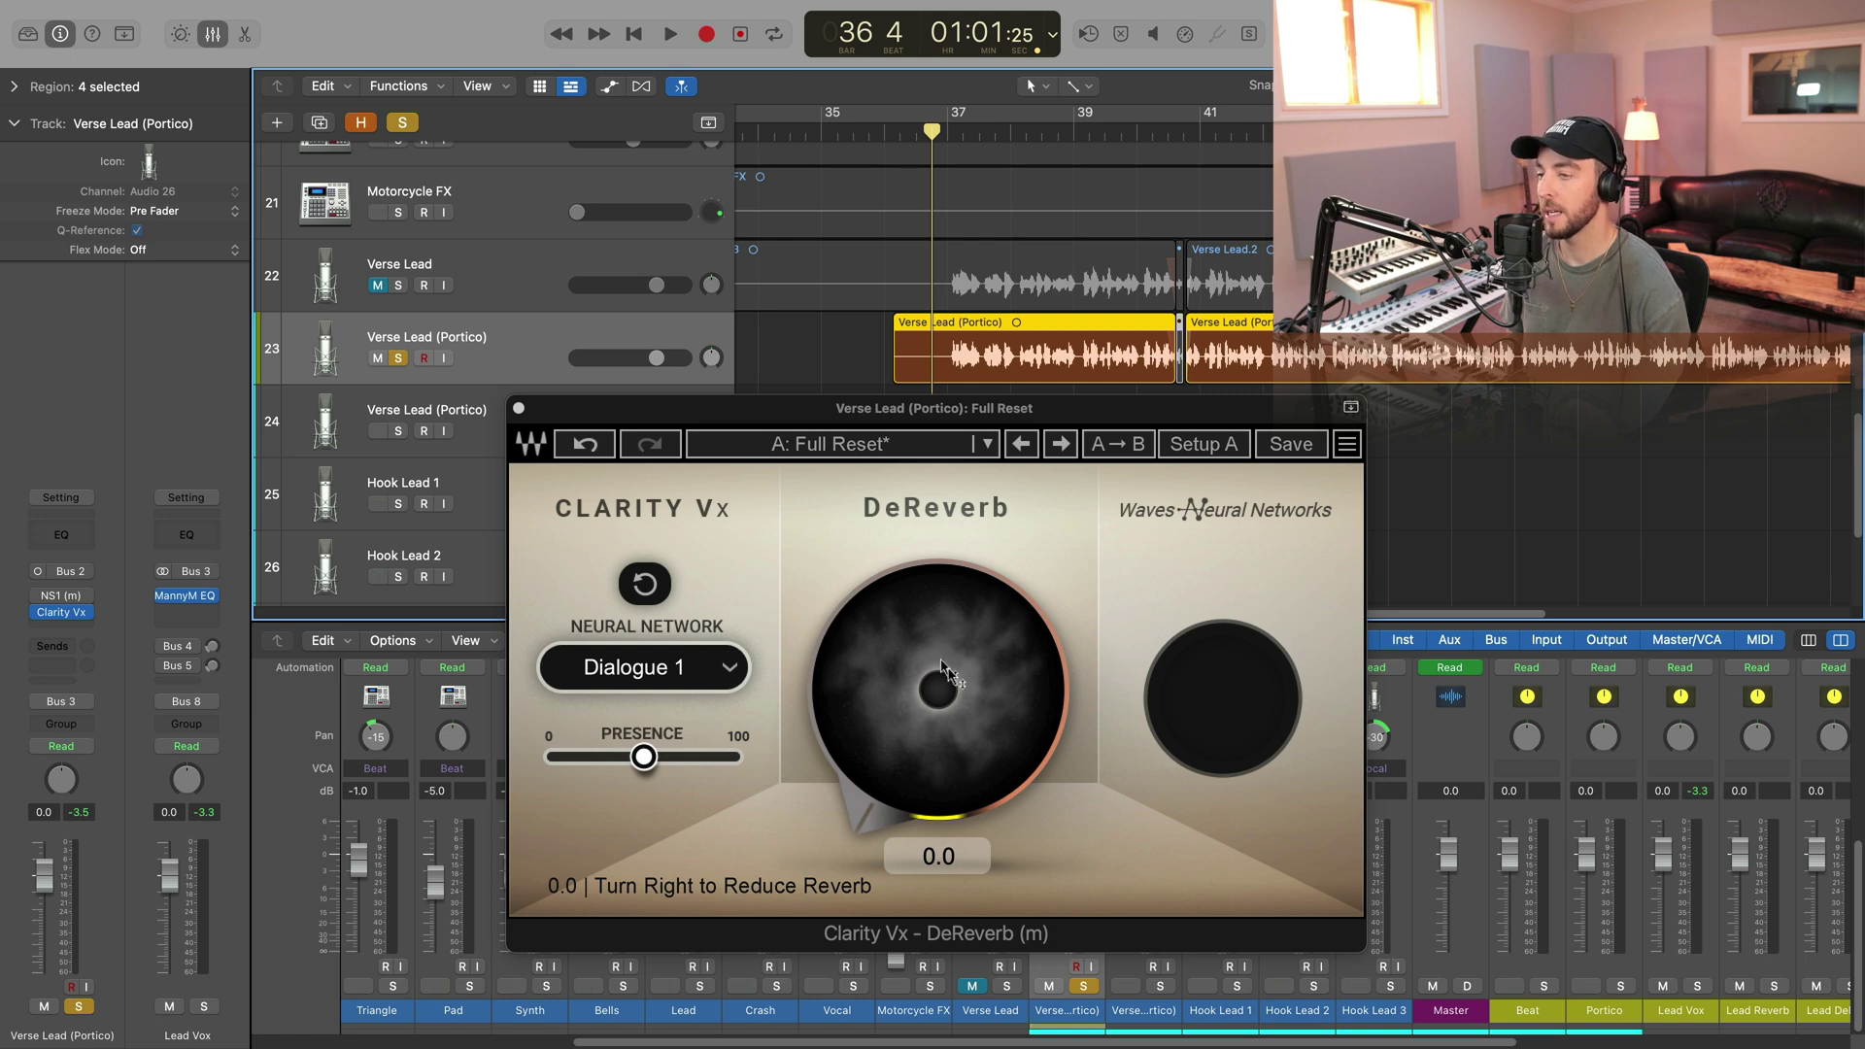
pyautogui.moveTo(896, 763); pyautogui.dragTo(896, 636)
pyautogui.moveTo(937, 689); pyautogui.dragTo(938, 739)
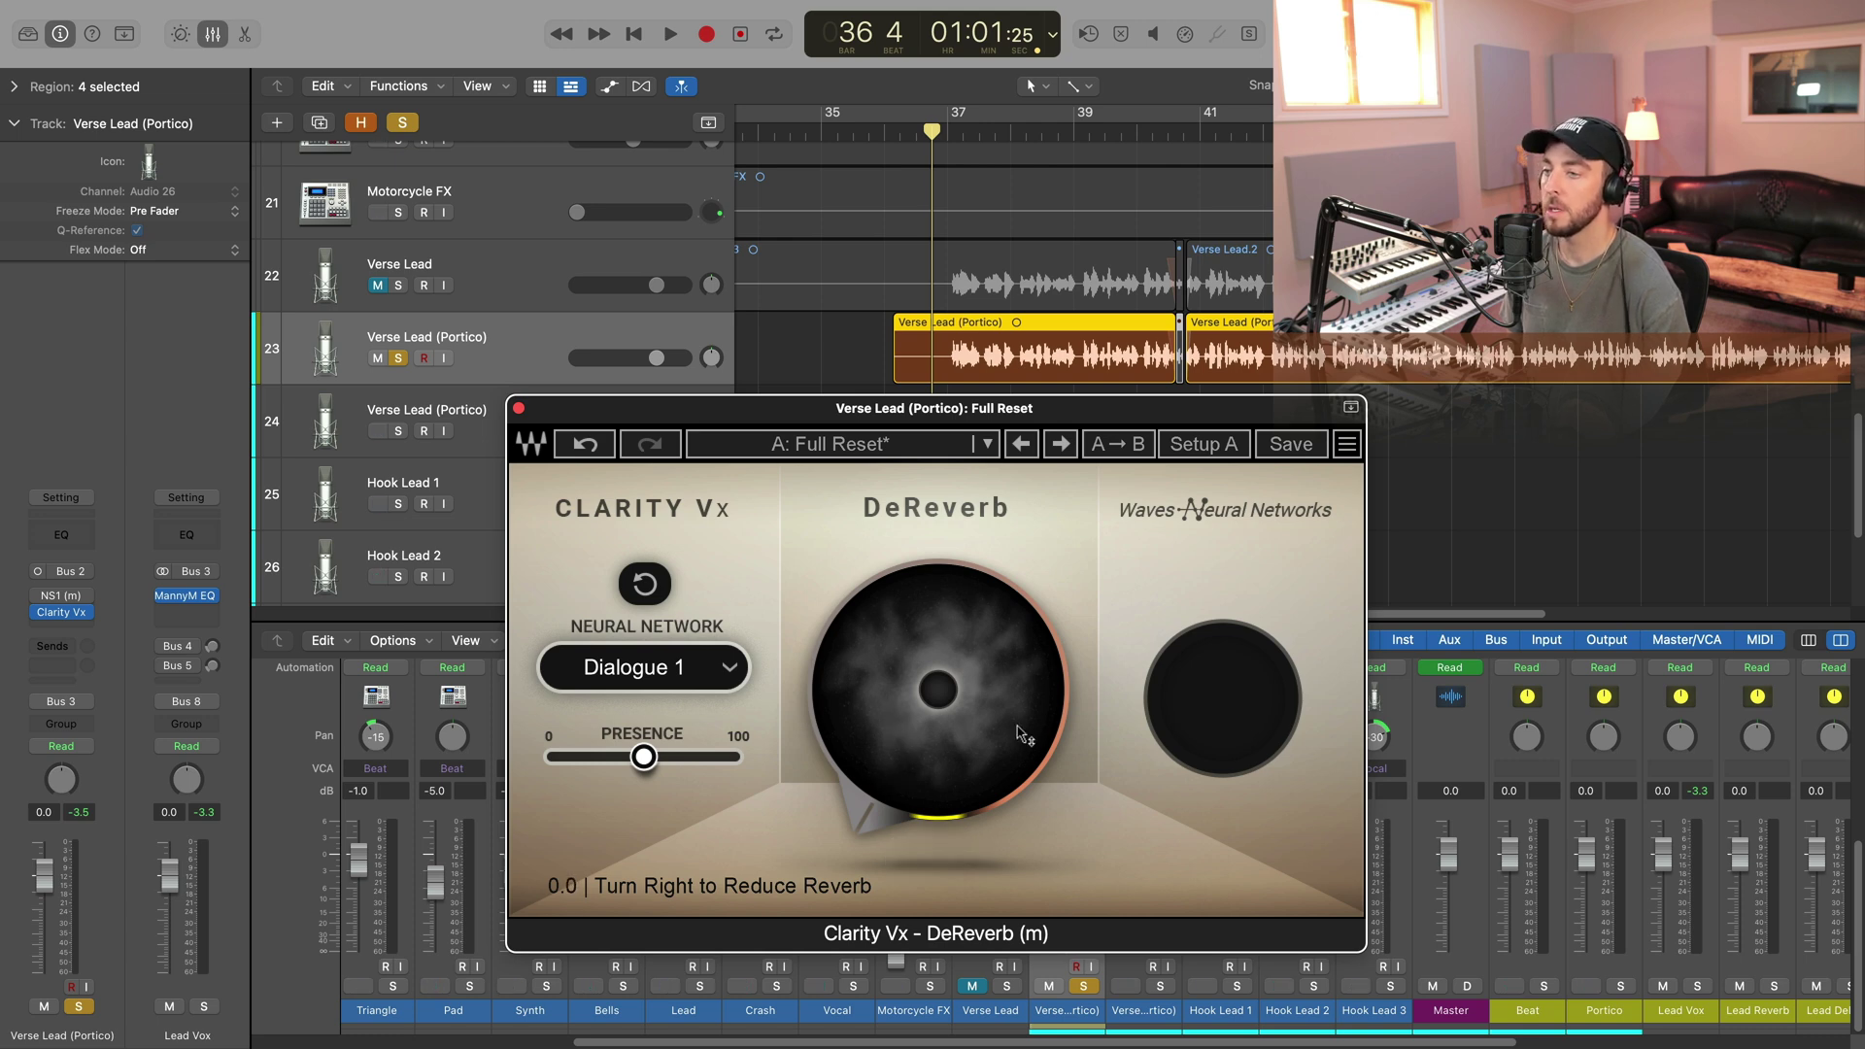
pyautogui.moveTo(927, 703); pyautogui.dragTo(927, 515)
pyautogui.press('space')
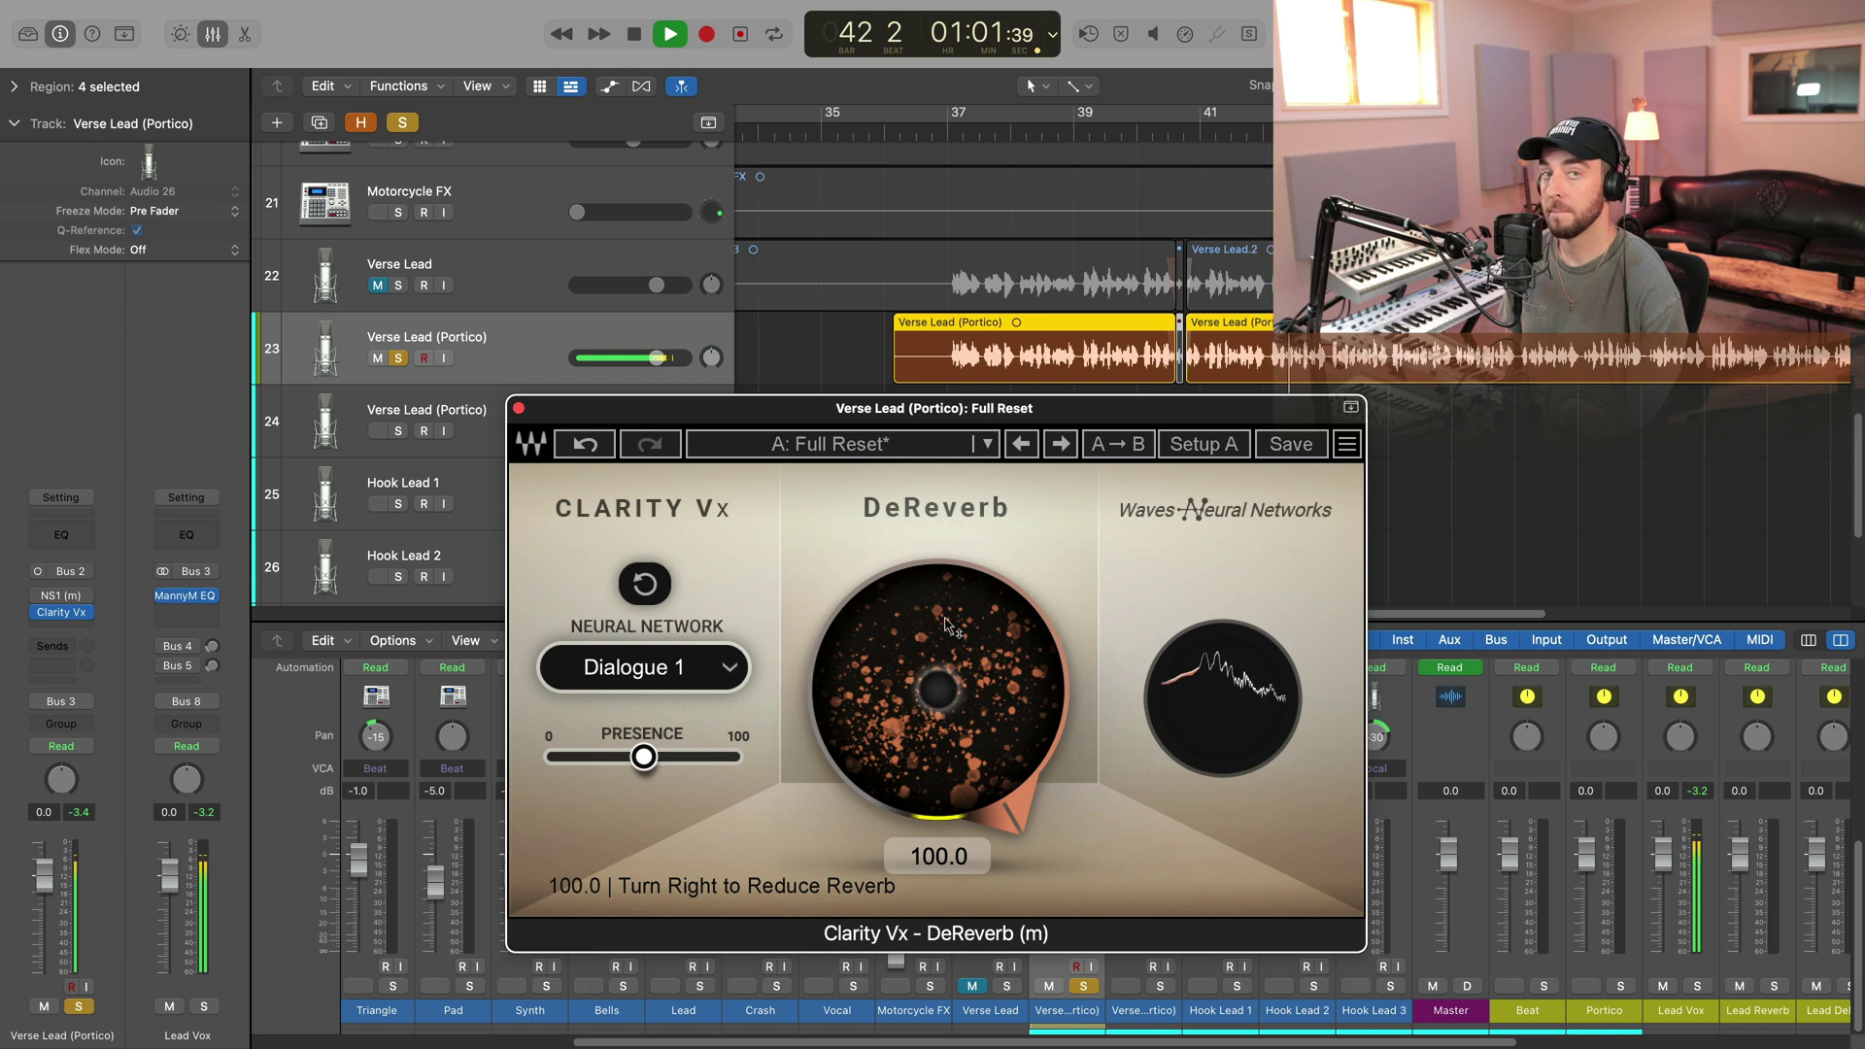
# Step: Compare the playing vocal with DeReverb at 0 and at 100, leave it at 100, and stop playback
pyautogui.moveTo(927, 514); pyautogui.dragTo(927, 622)
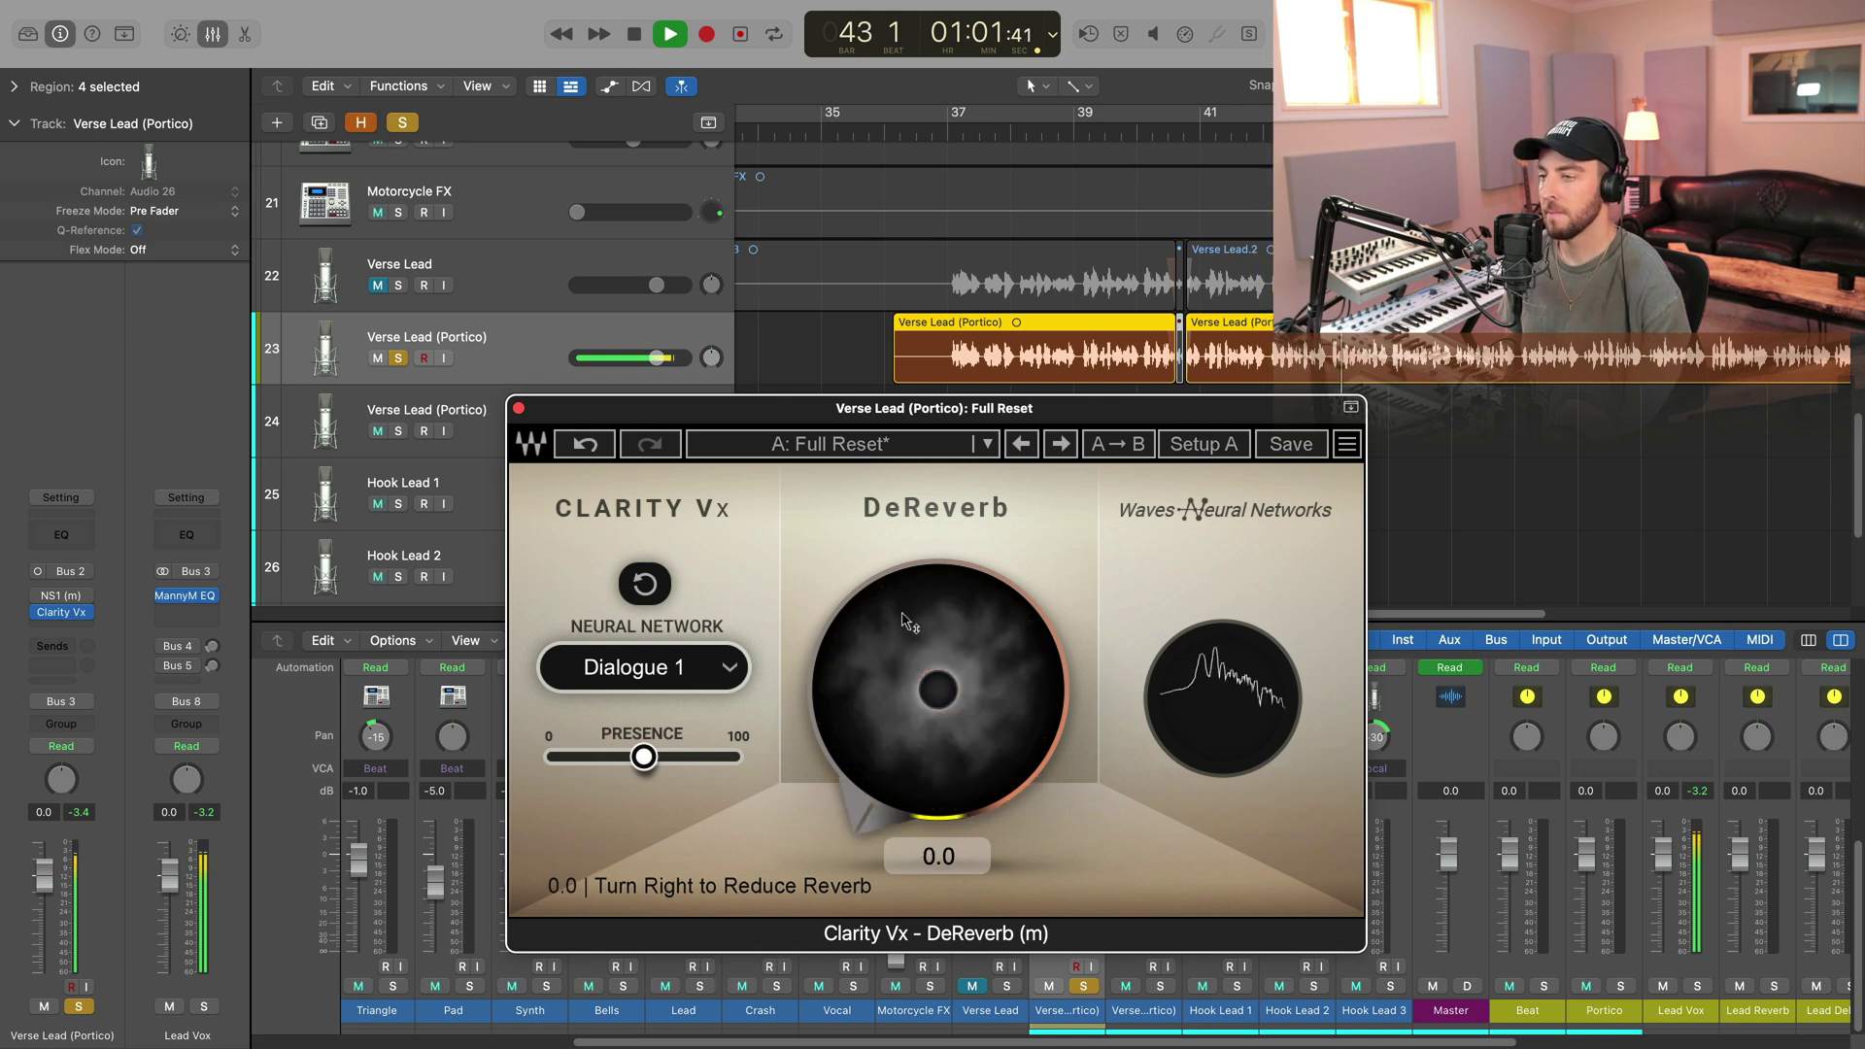
pyautogui.moveTo(895, 712); pyautogui.dragTo(898, 718)
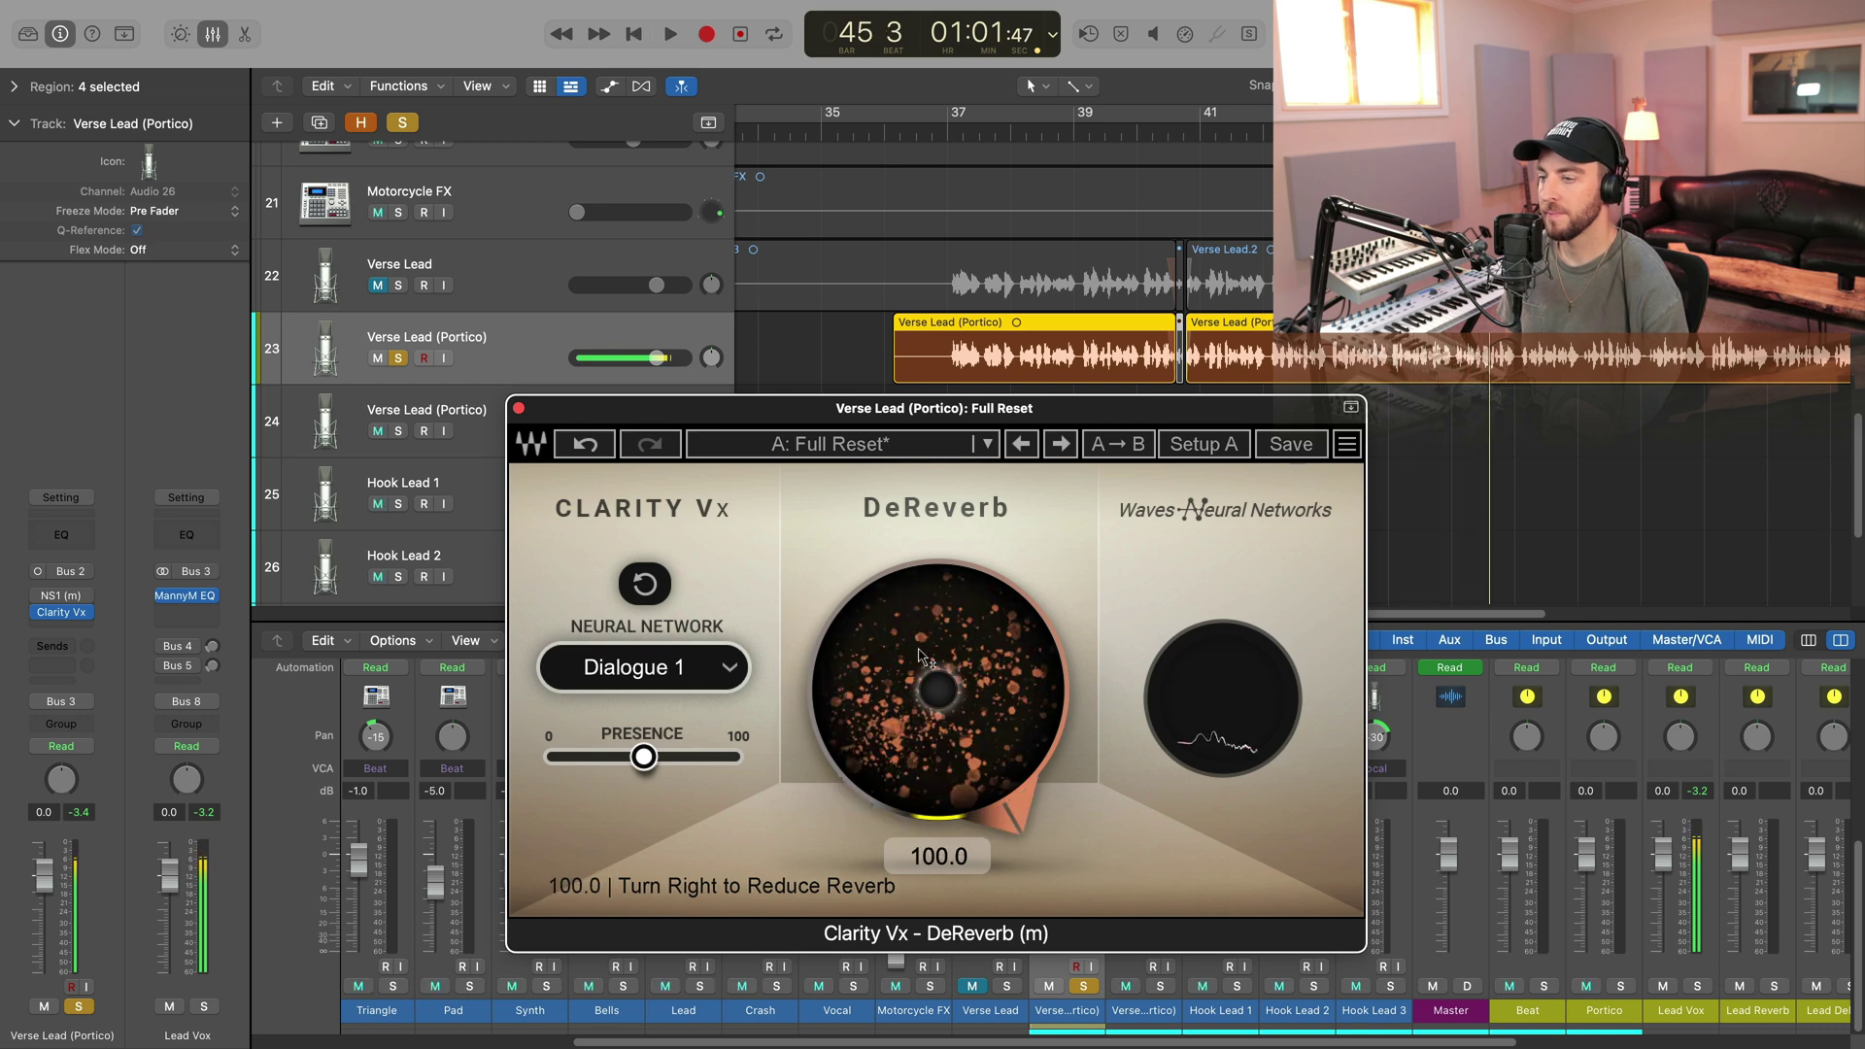
pyautogui.press('space')
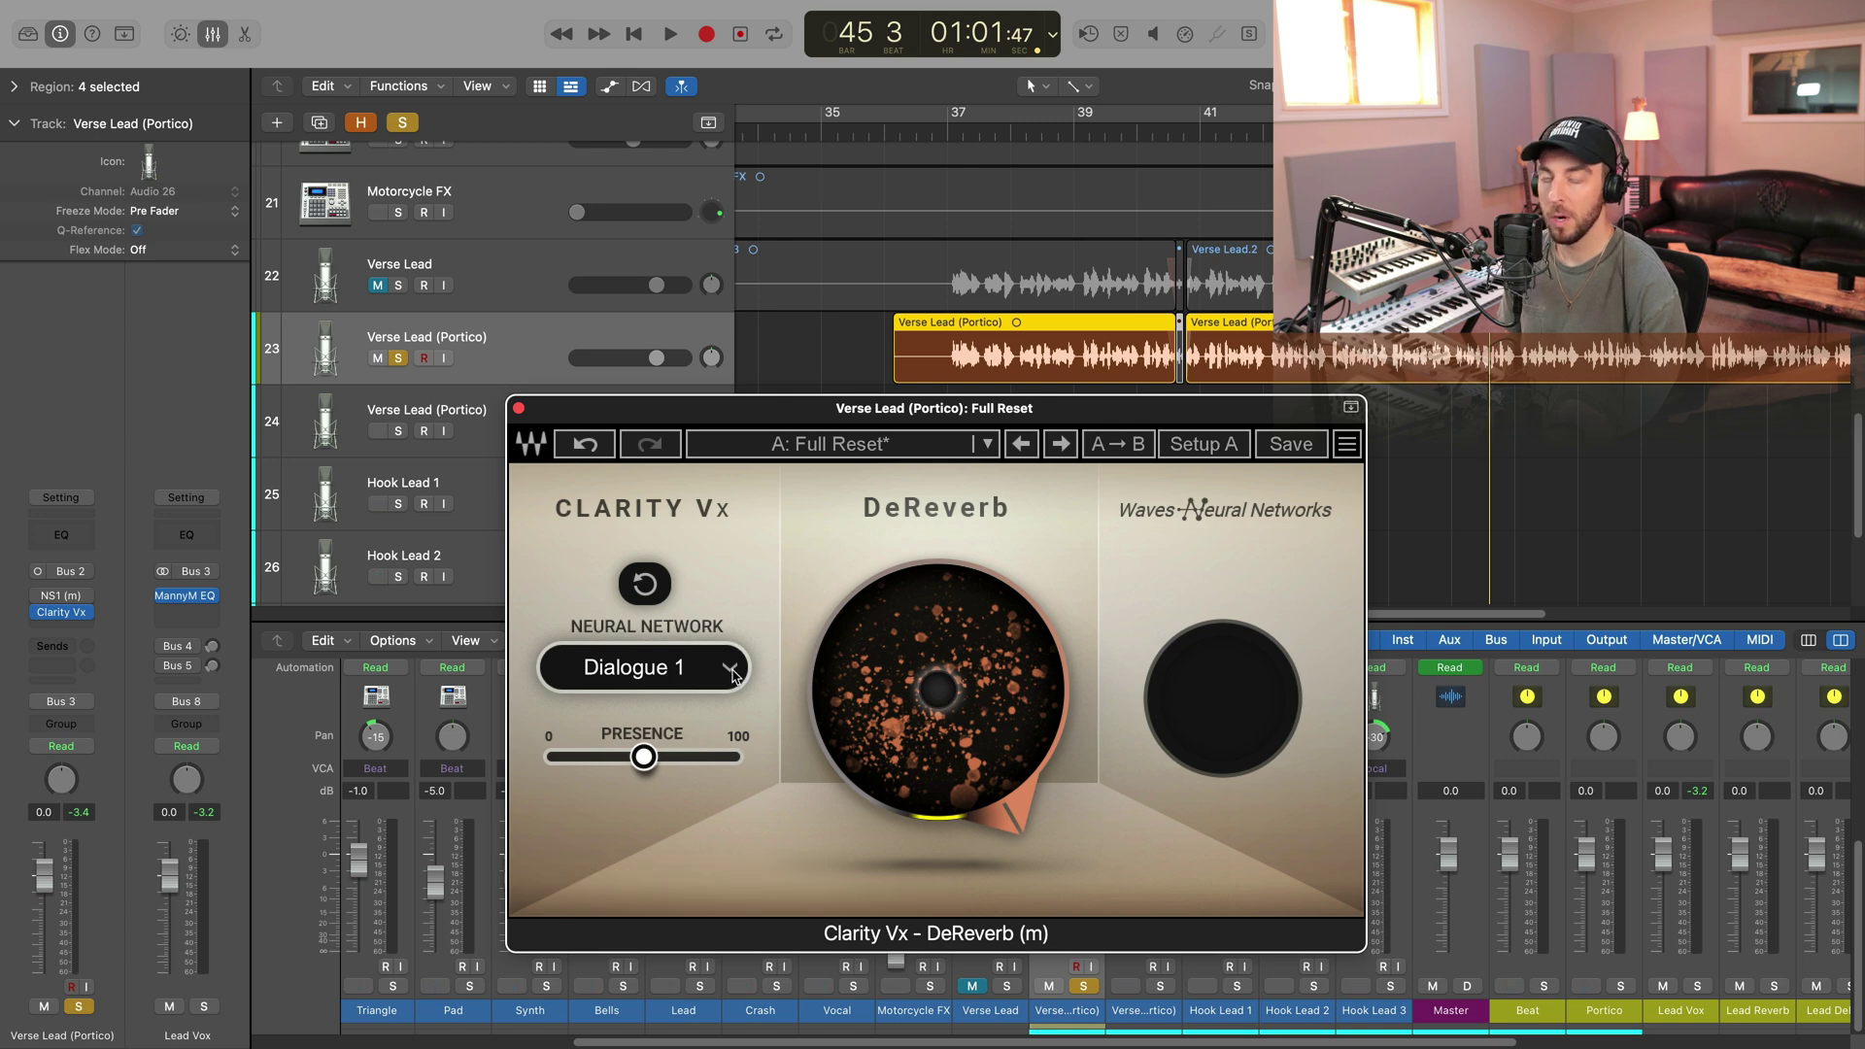
# Step: Audition the vocal from about bar 37 with the Singing 1 and Singing 2 (+NR) neural networks
pyautogui.click(930, 159)
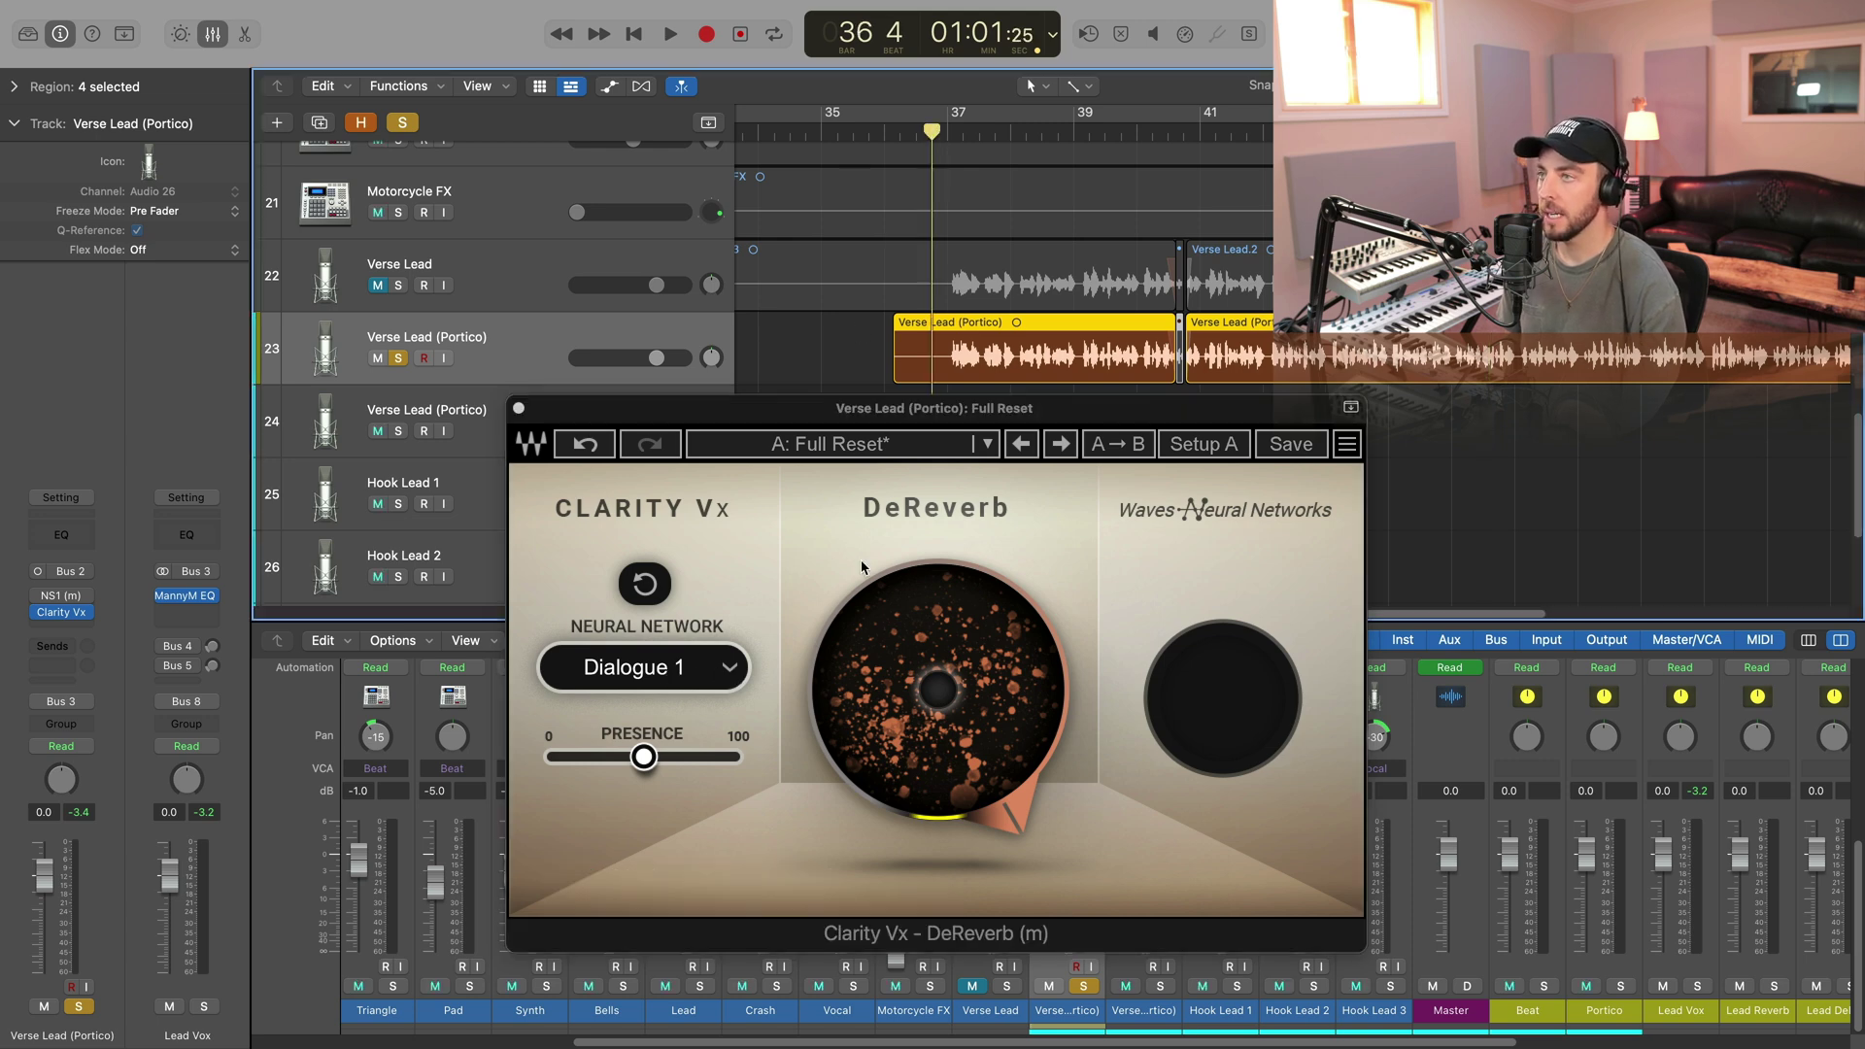
pyautogui.click(731, 668)
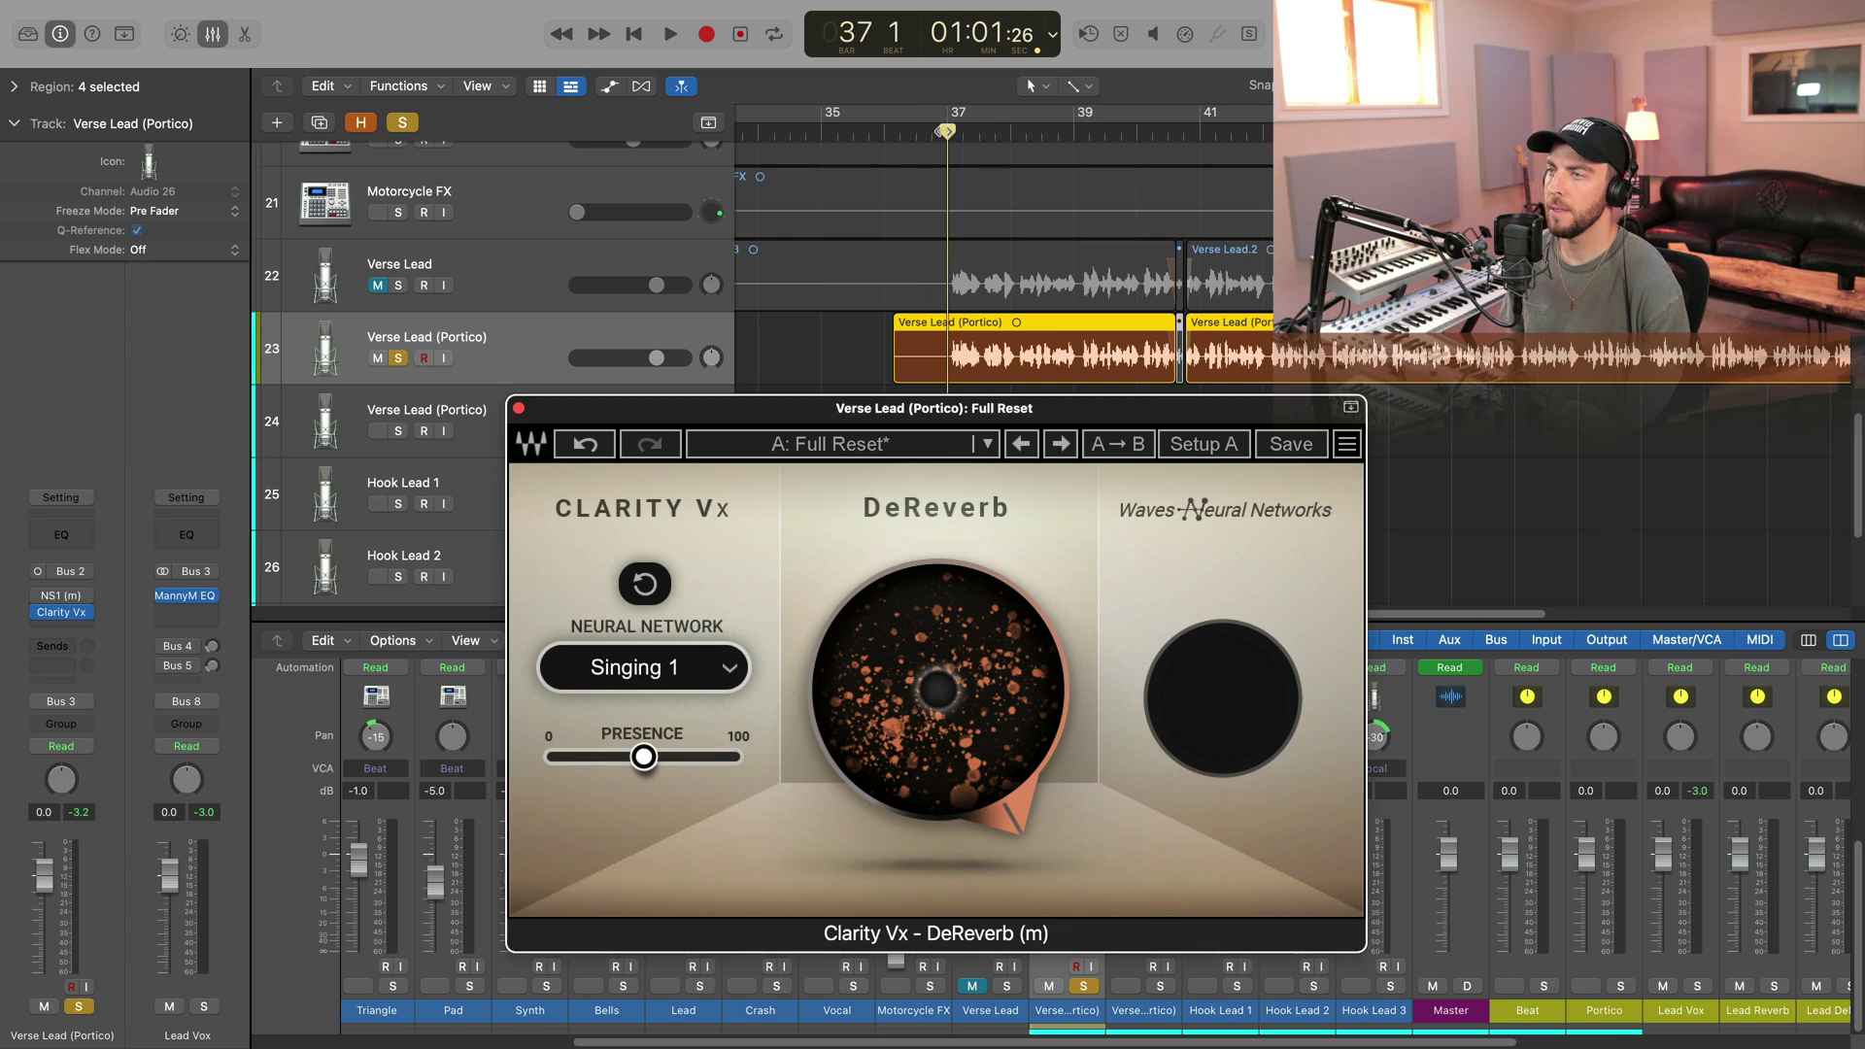
pyautogui.press('space')
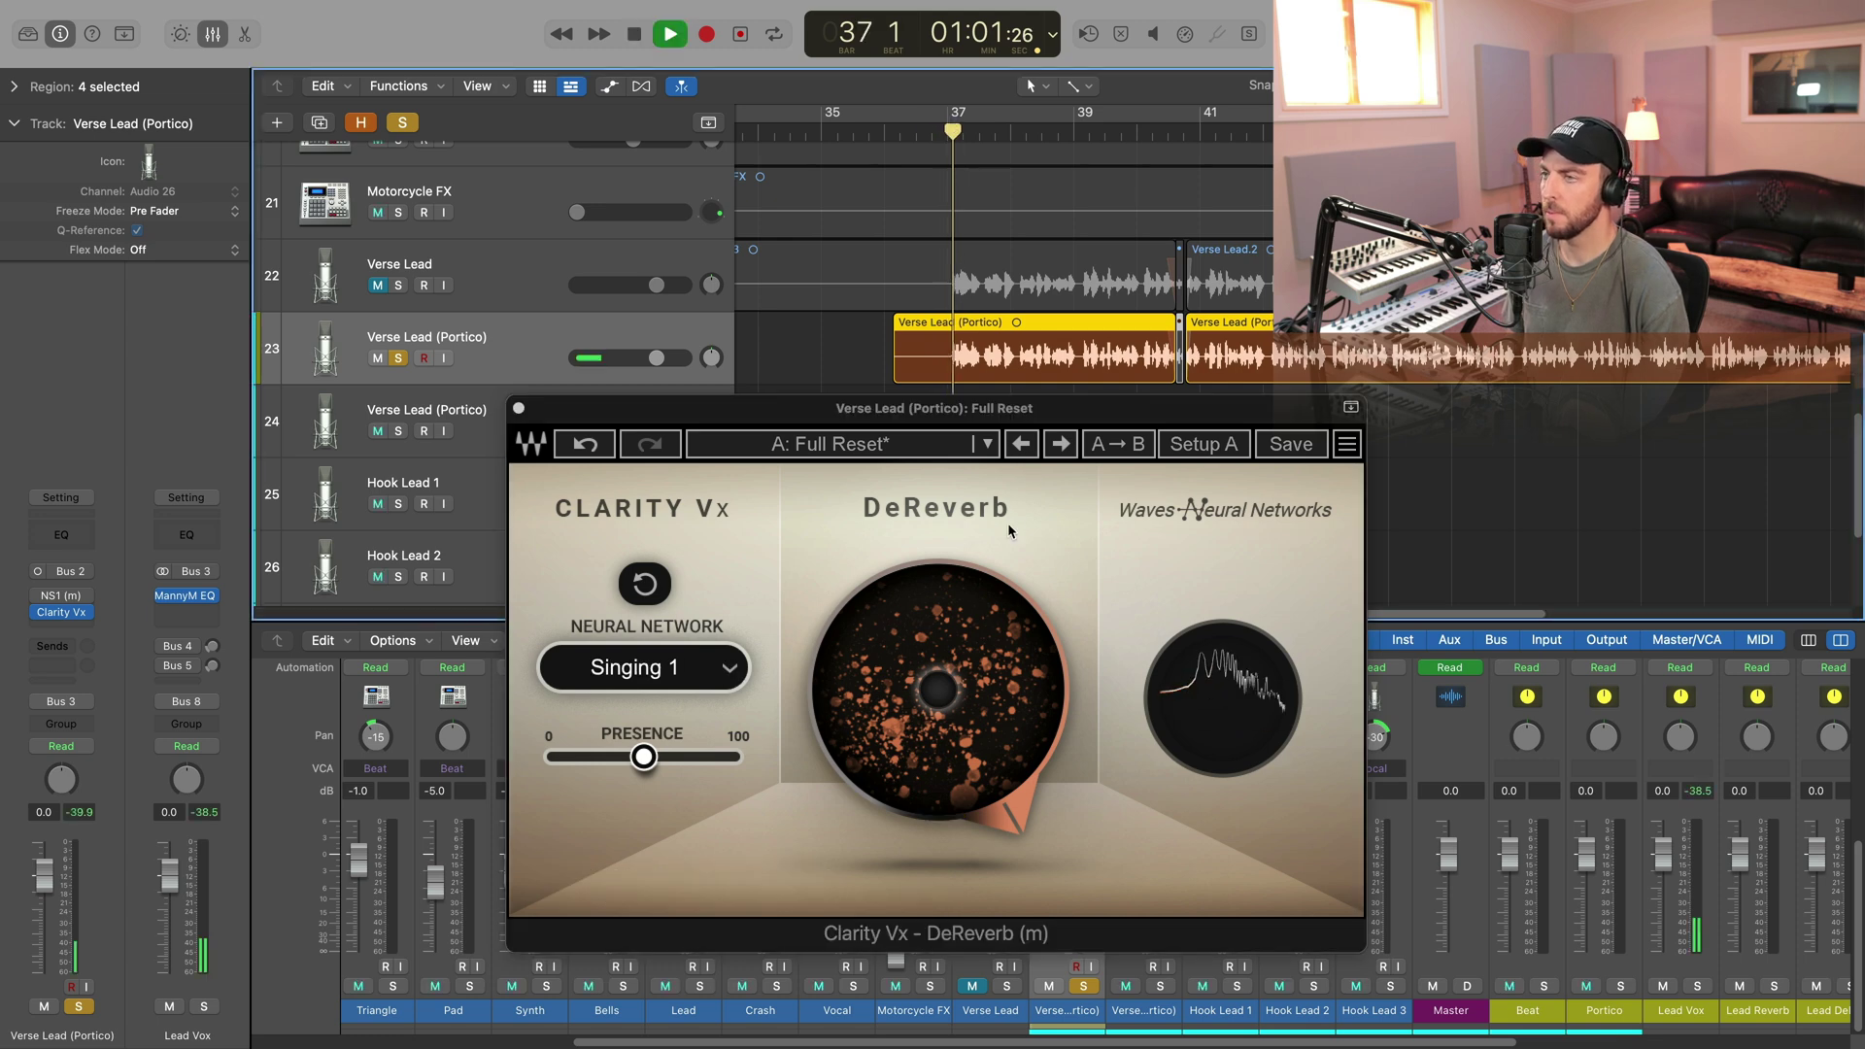
pyautogui.click(728, 668)
pyautogui.moveTo(854, 700)
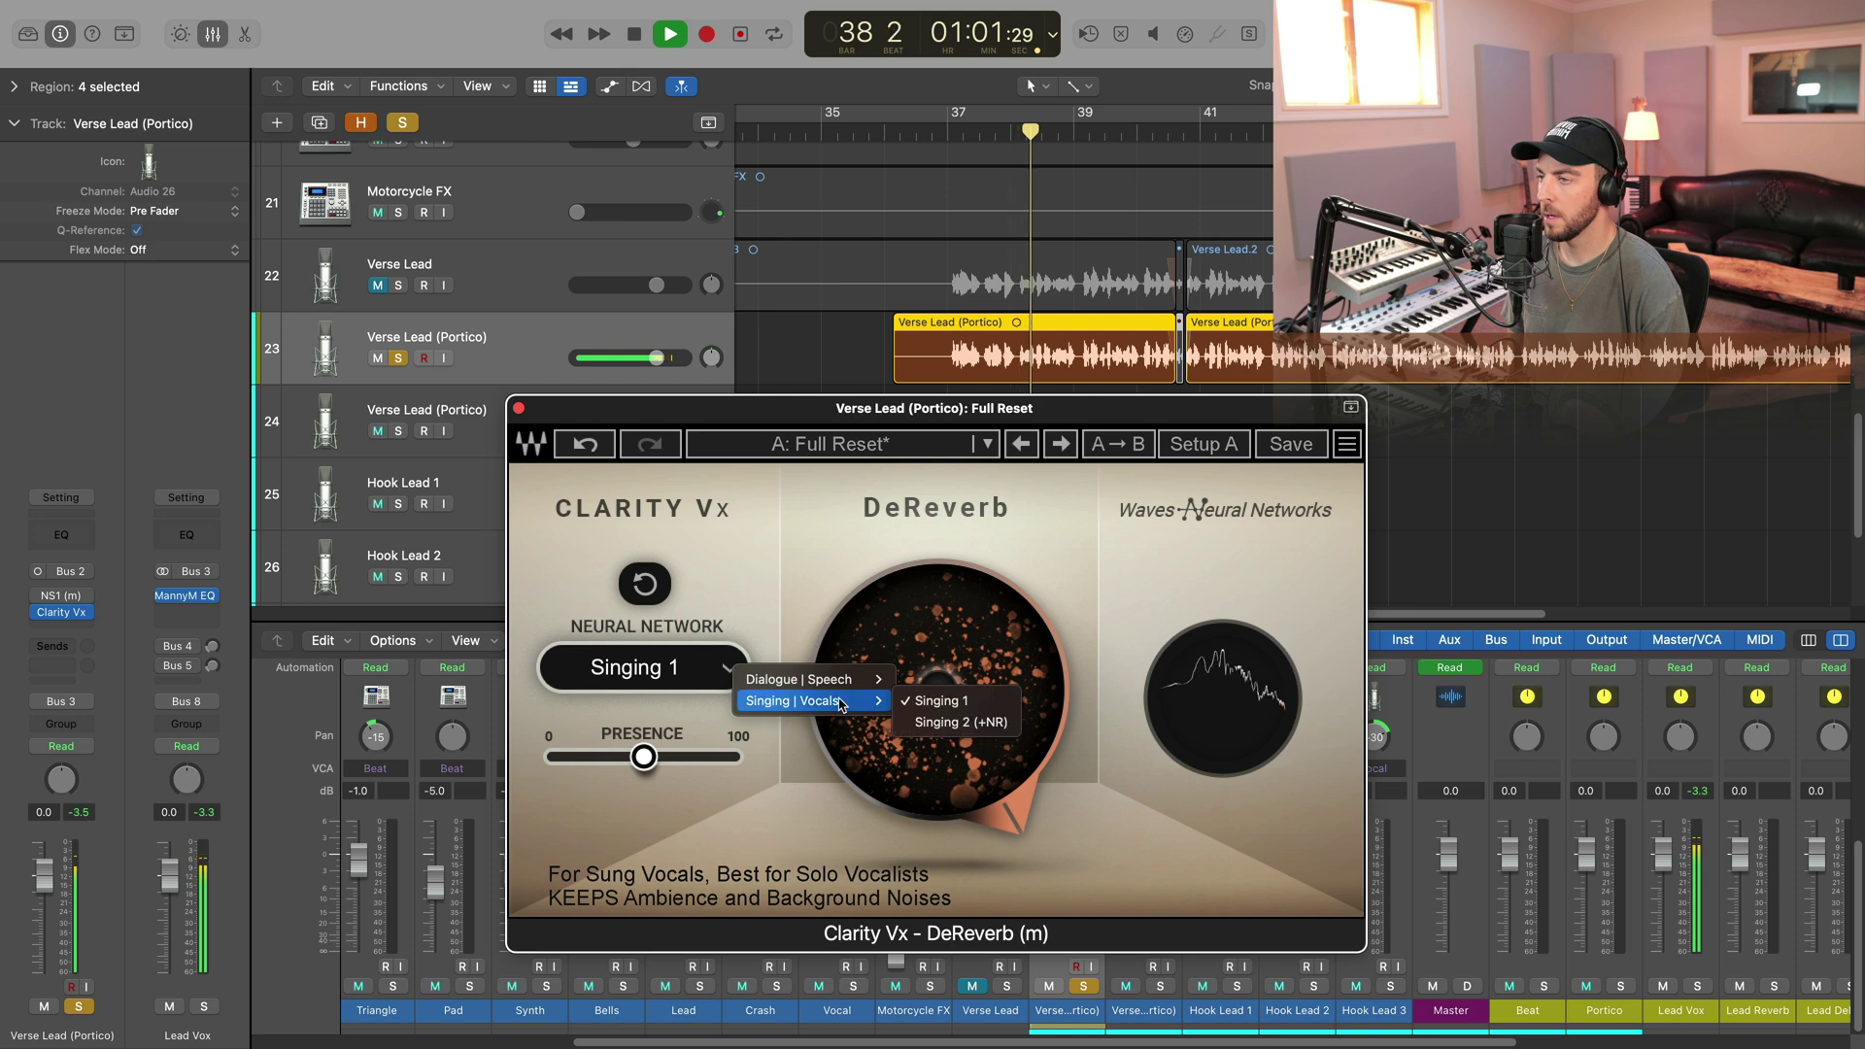
pyautogui.click(987, 724)
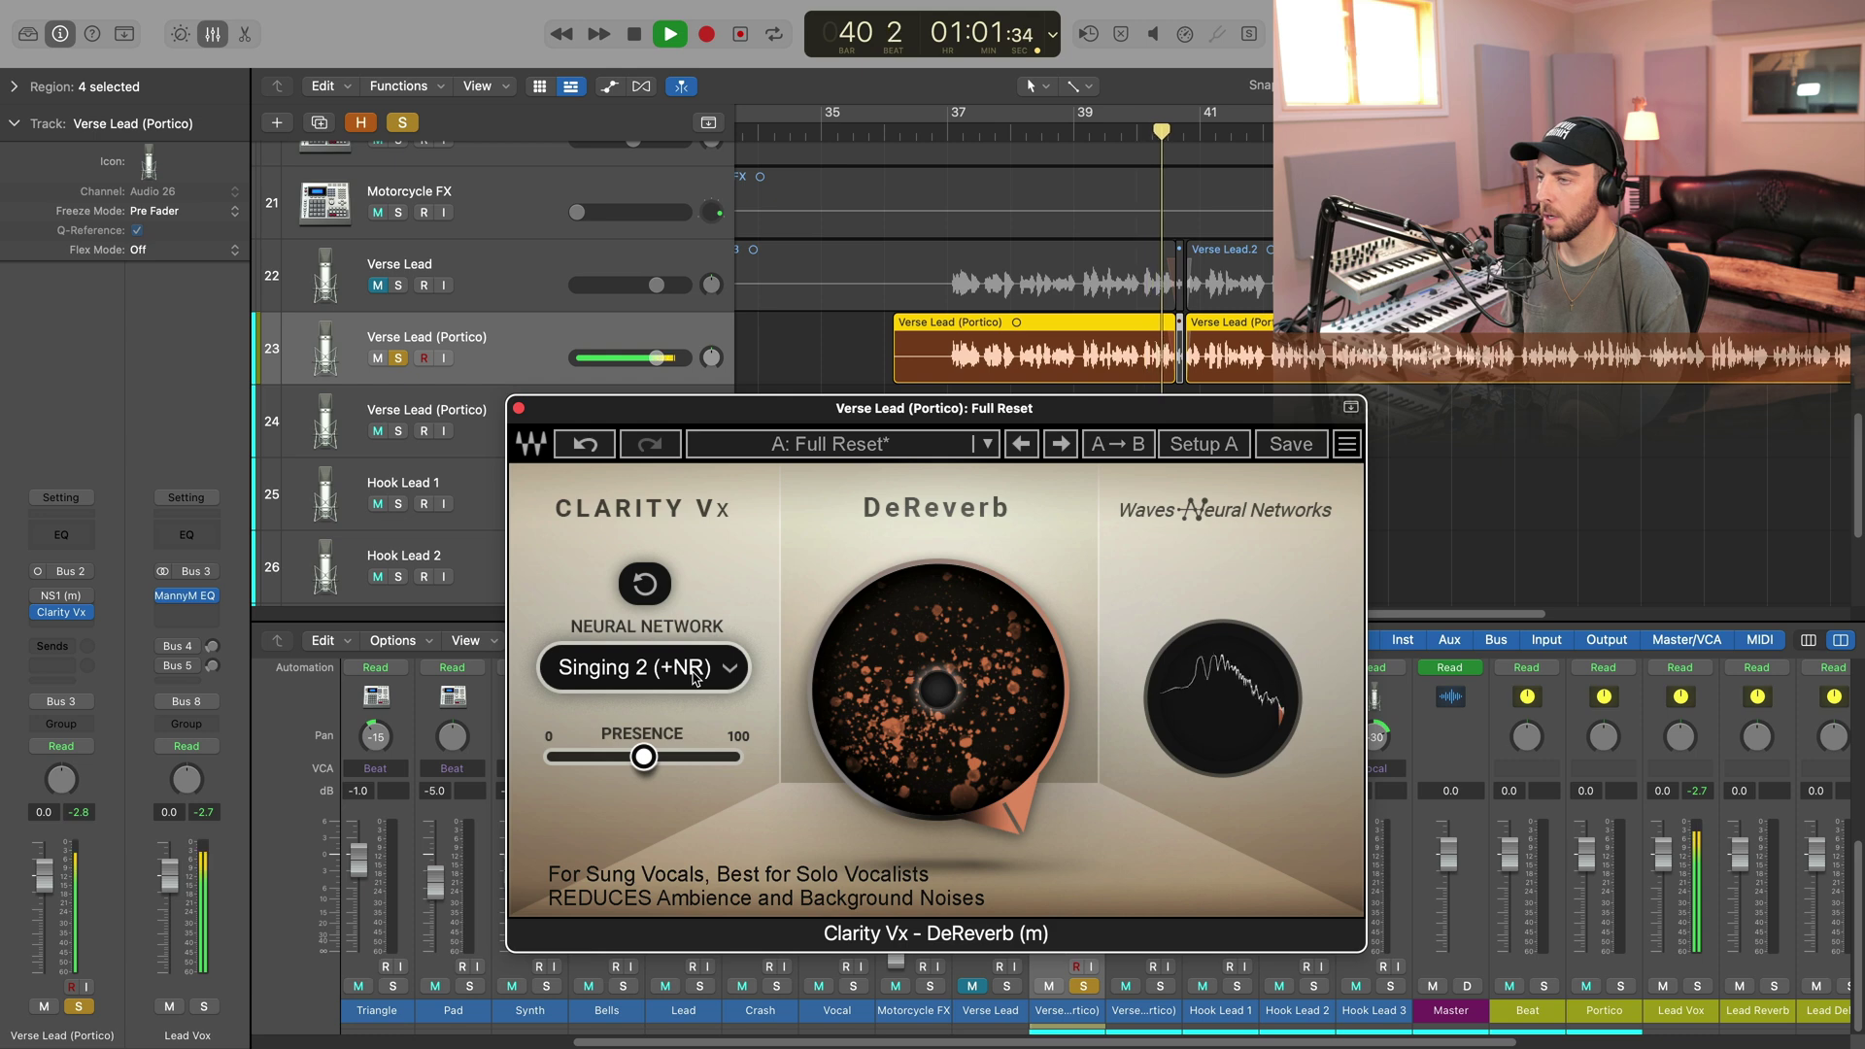
# Step: Stop playback, undo the singing network changes, and try the Dialogue 3 (+NR) neural network
pyautogui.press('space')
pyautogui.press('super+z')
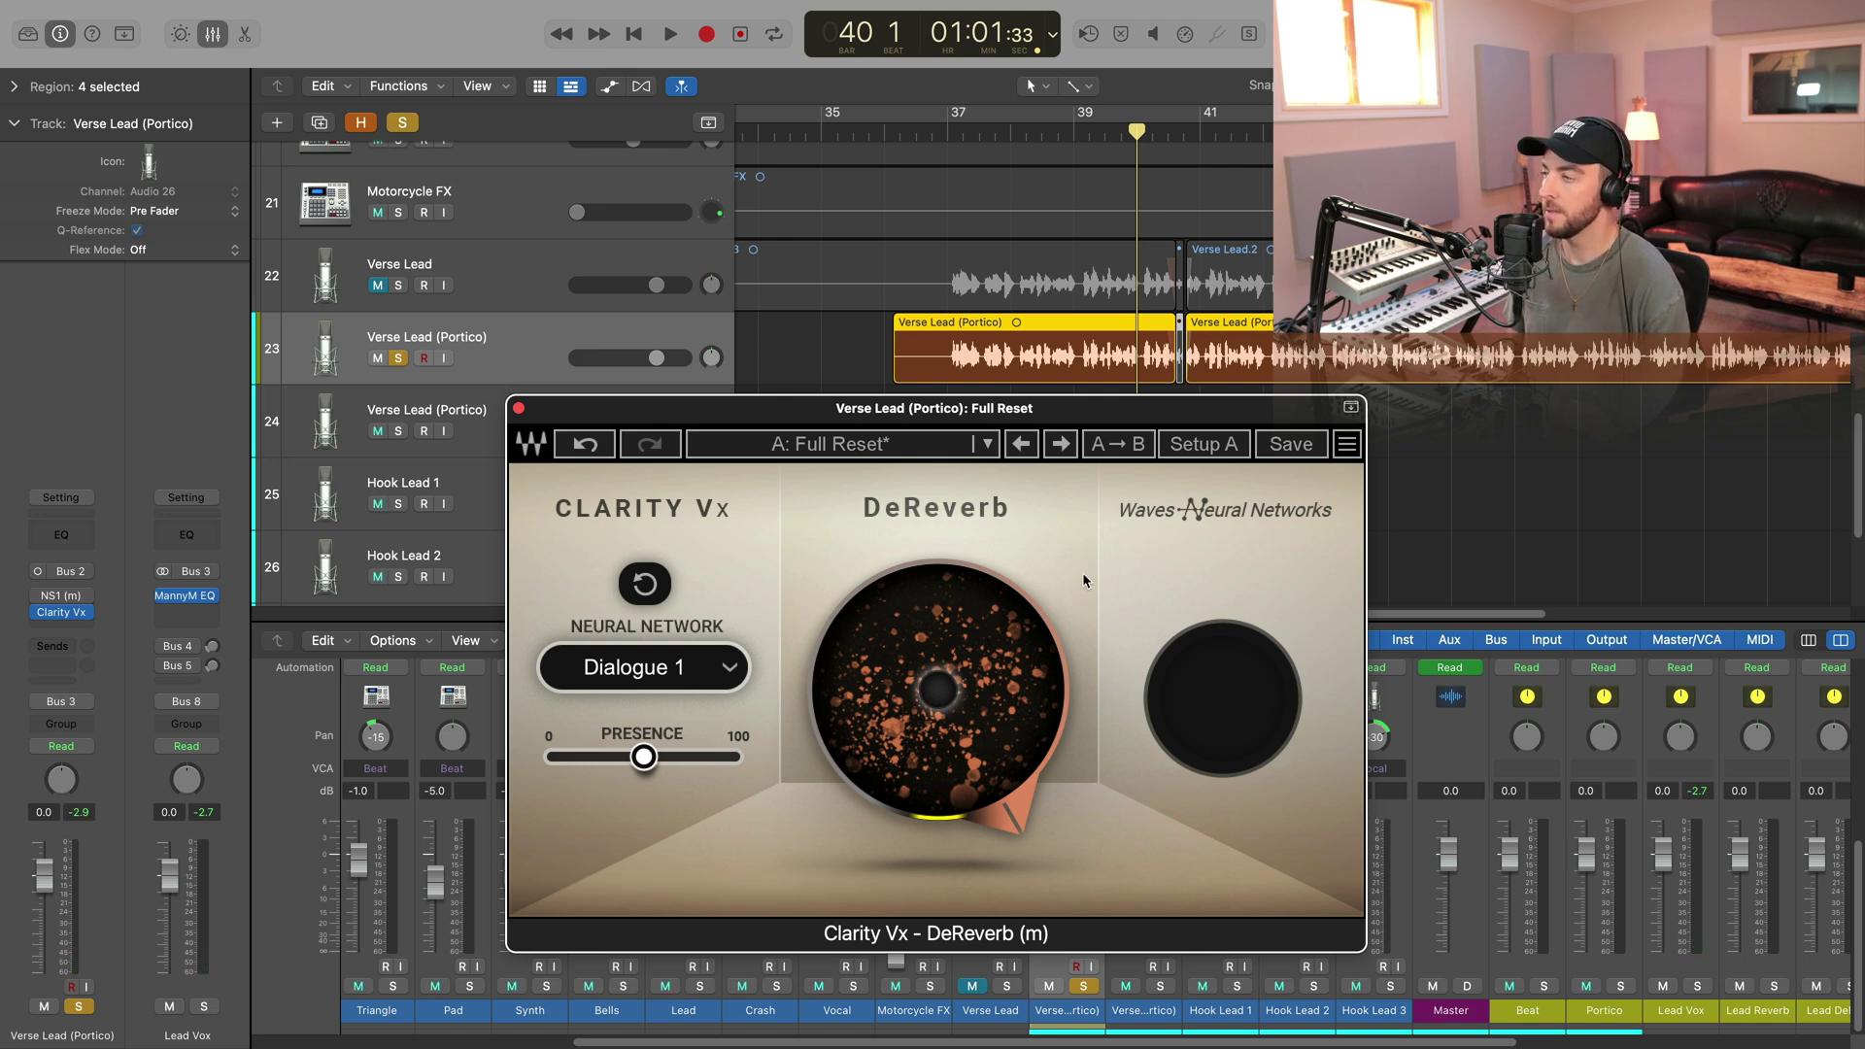
pyautogui.moveTo(679, 668); pyautogui.dragTo(689, 730)
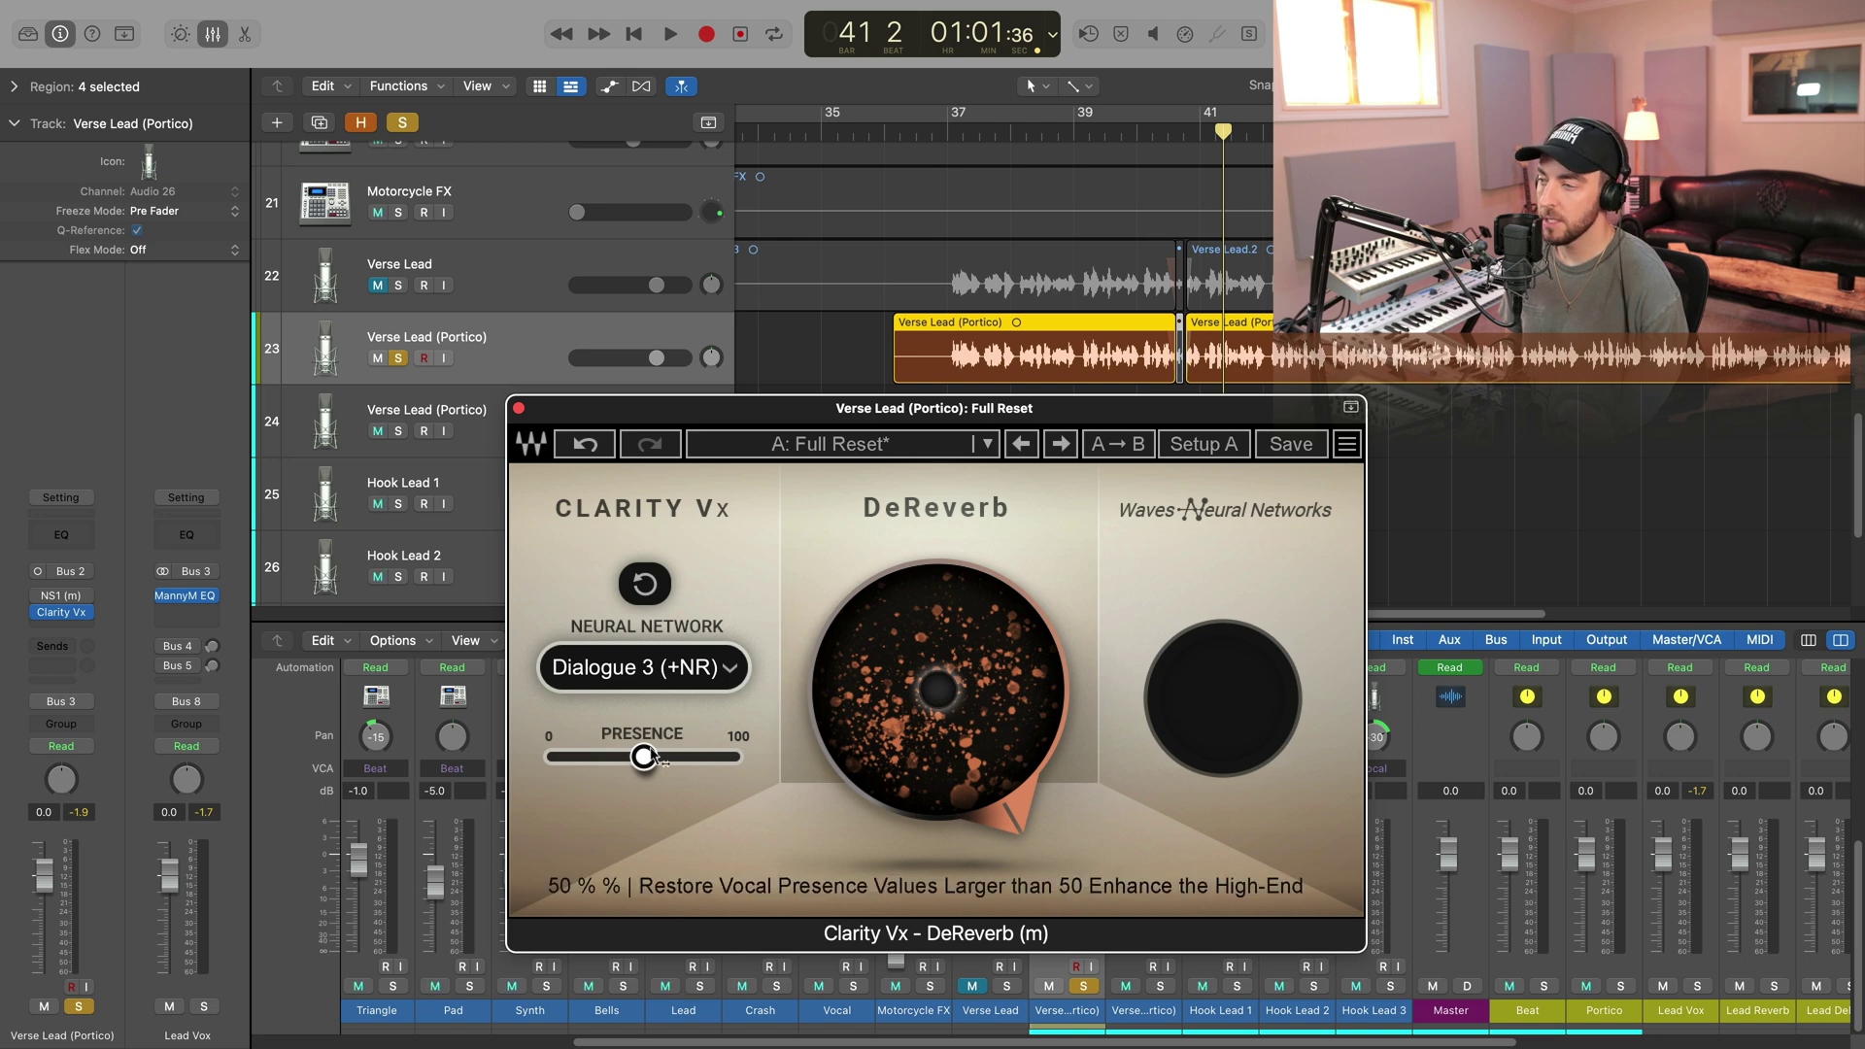
pyautogui.moveTo(597, 756)
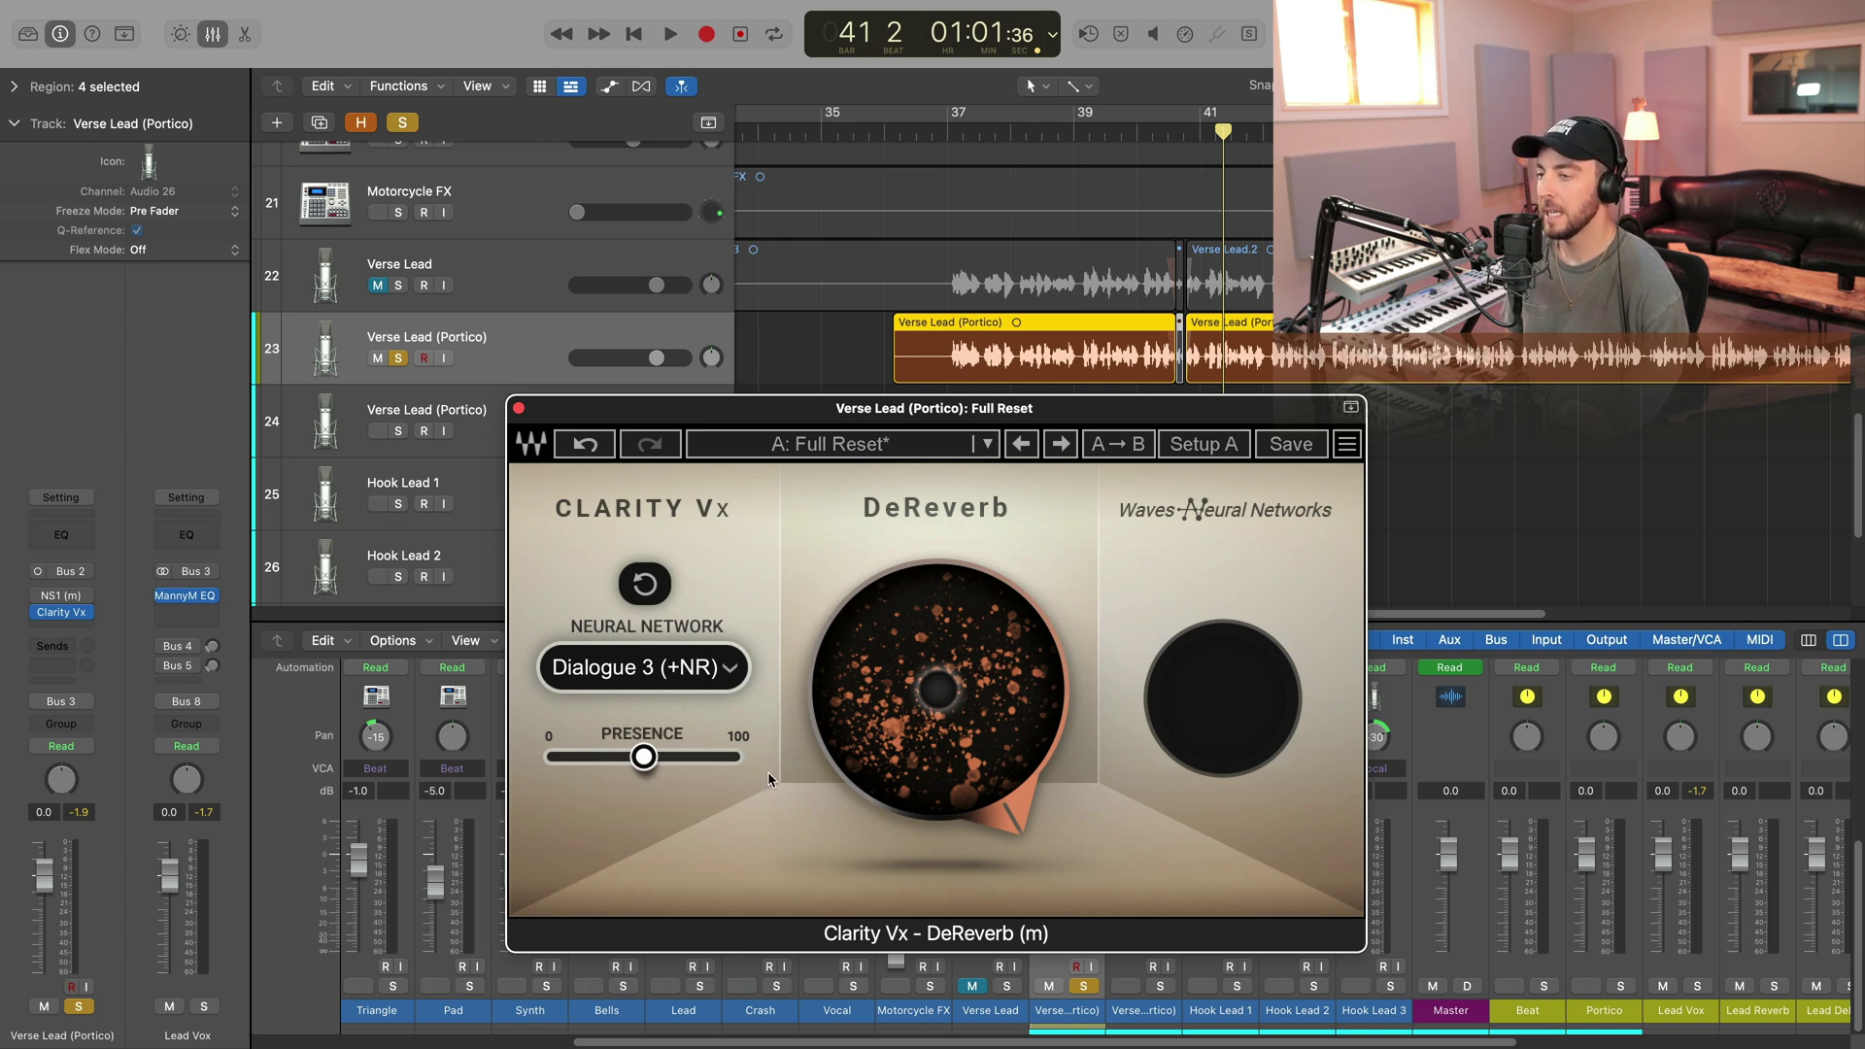
pyautogui.moveTo(990, 594)
pyautogui.moveTo(960, 730)
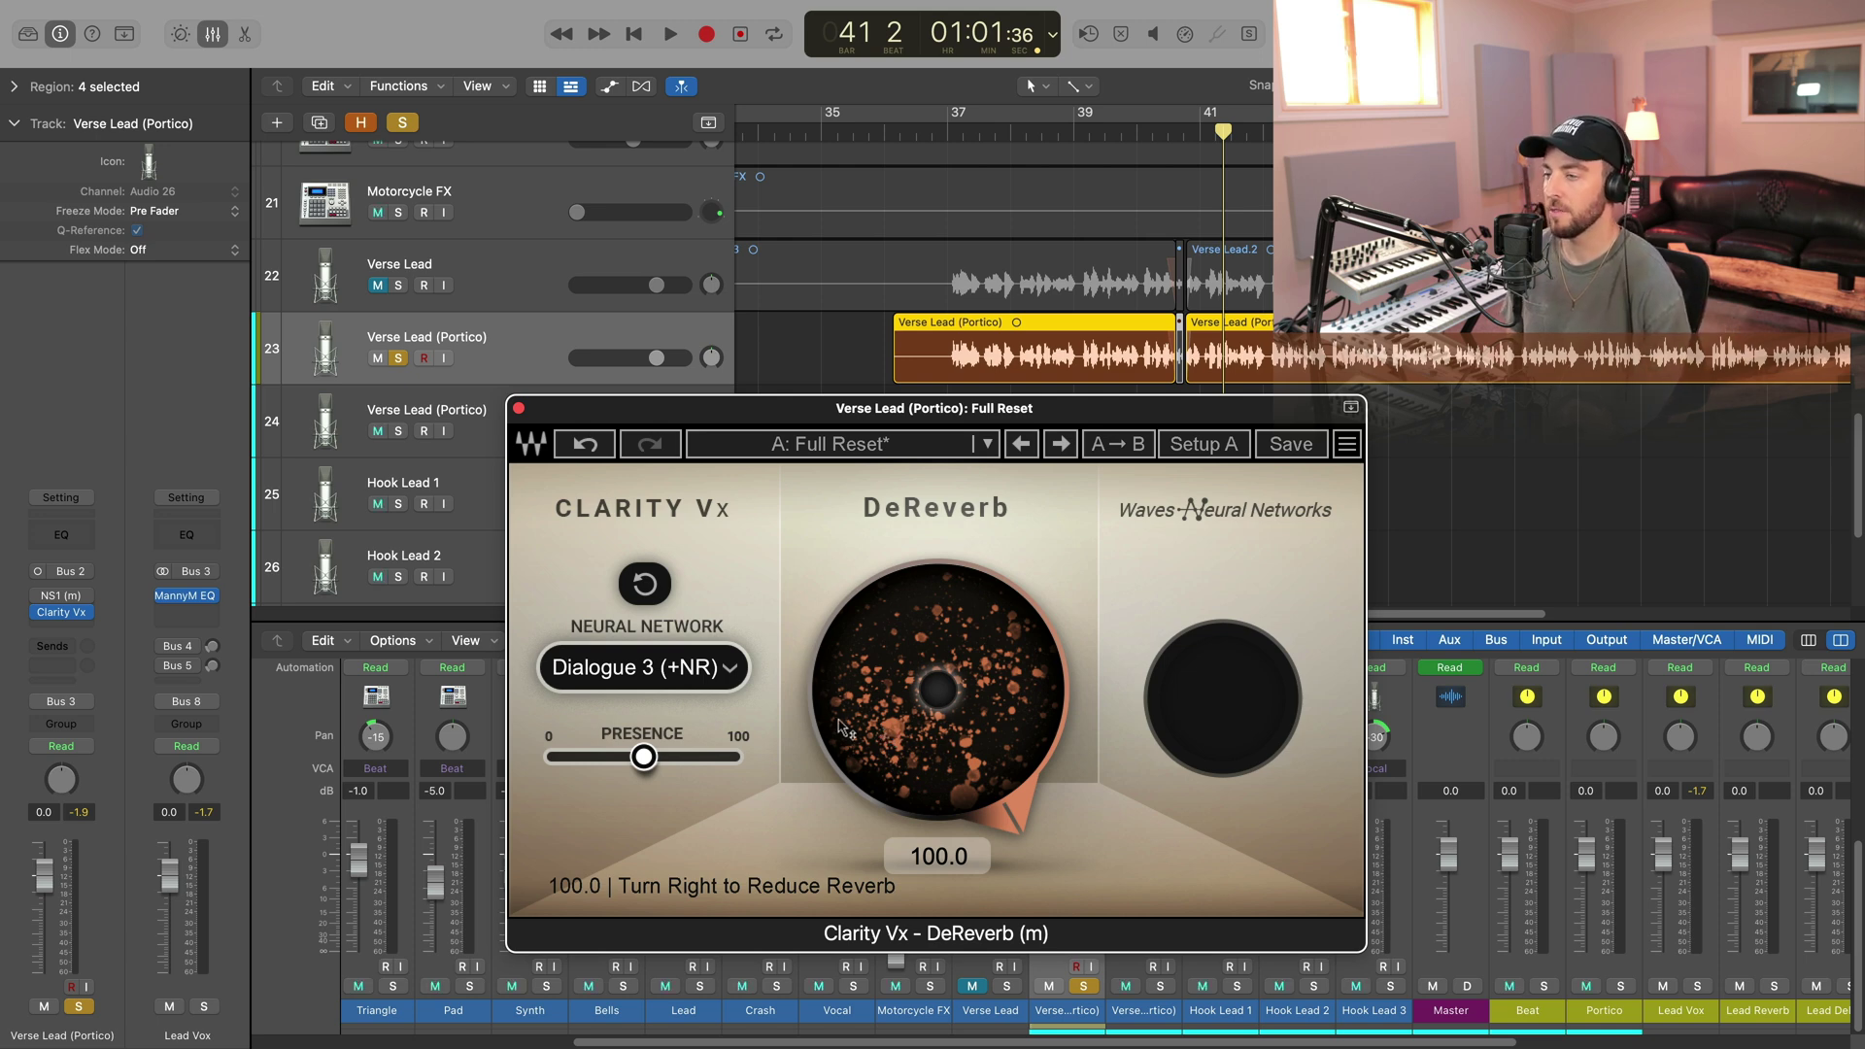
pyautogui.moveTo(659, 762)
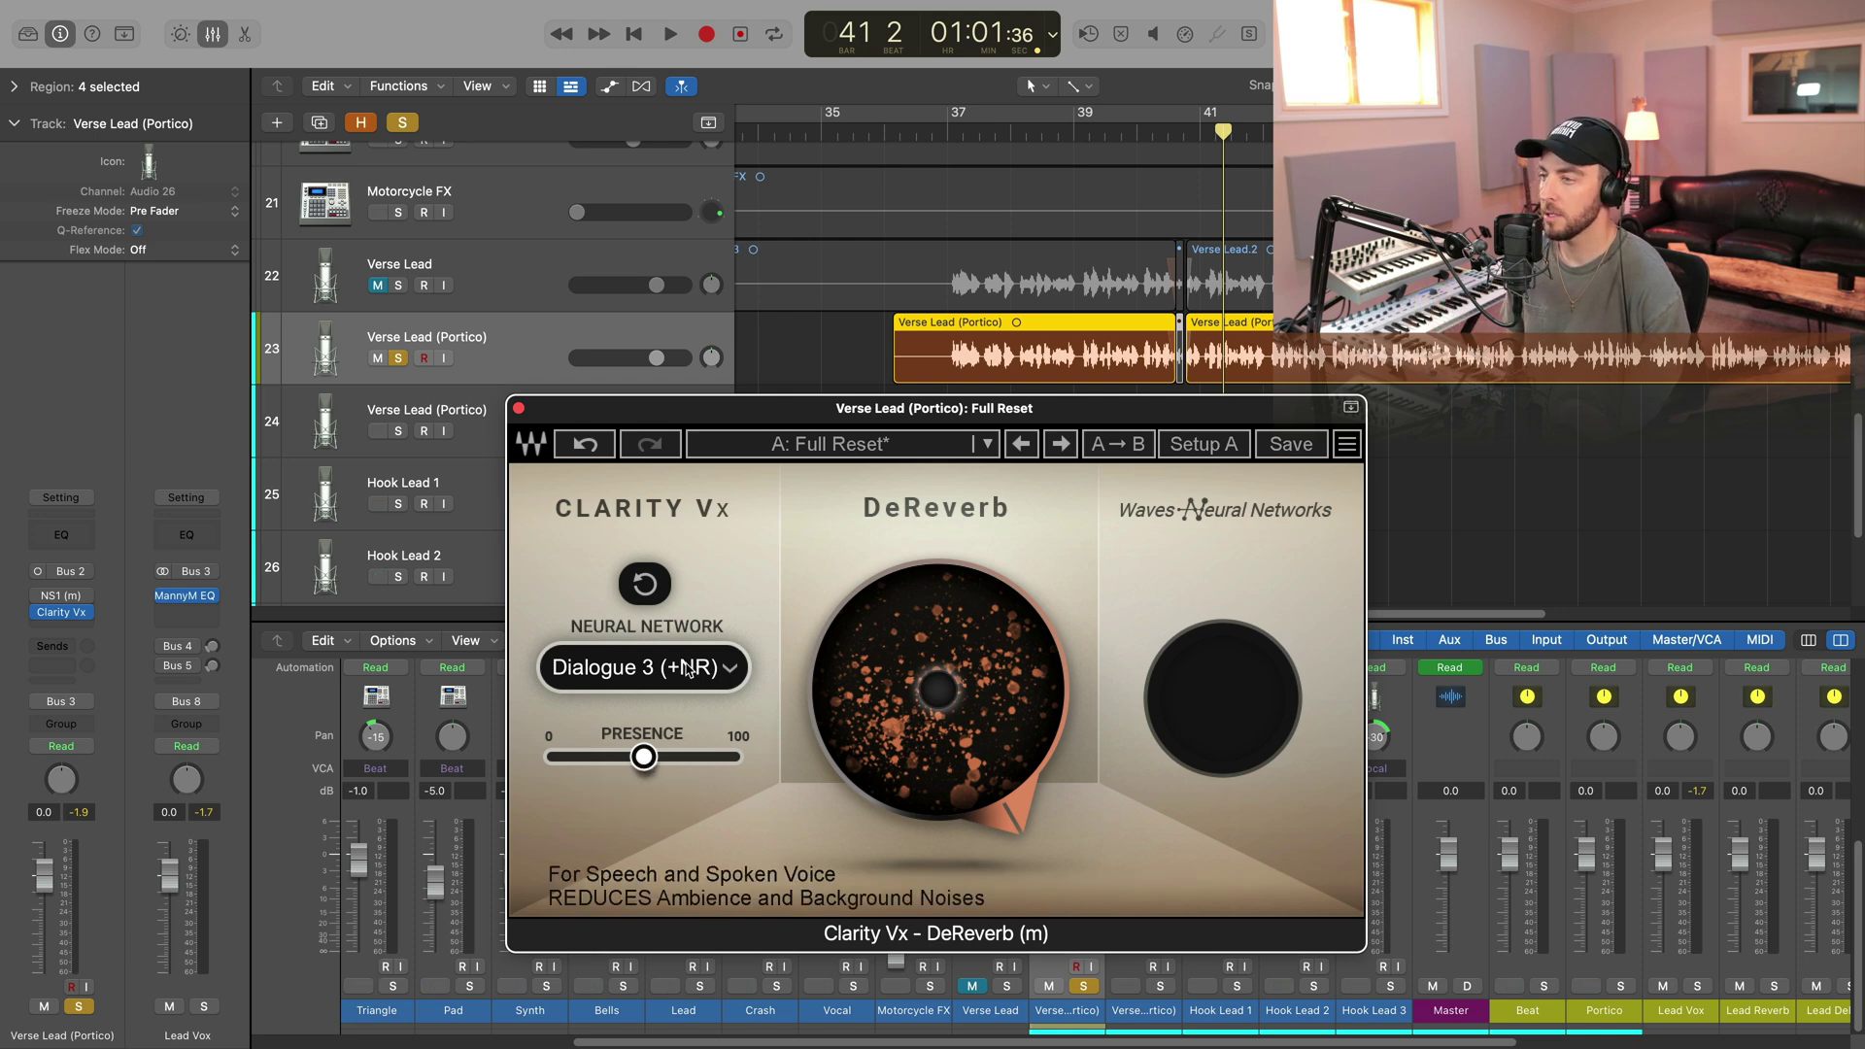
# Step: Set the neural network to Dialogue 1 and play the vocal from just before bar 37
pyautogui.click(723, 669)
pyautogui.moveTo(806, 681)
pyautogui.click(947, 690)
pyautogui.moveTo(660, 759)
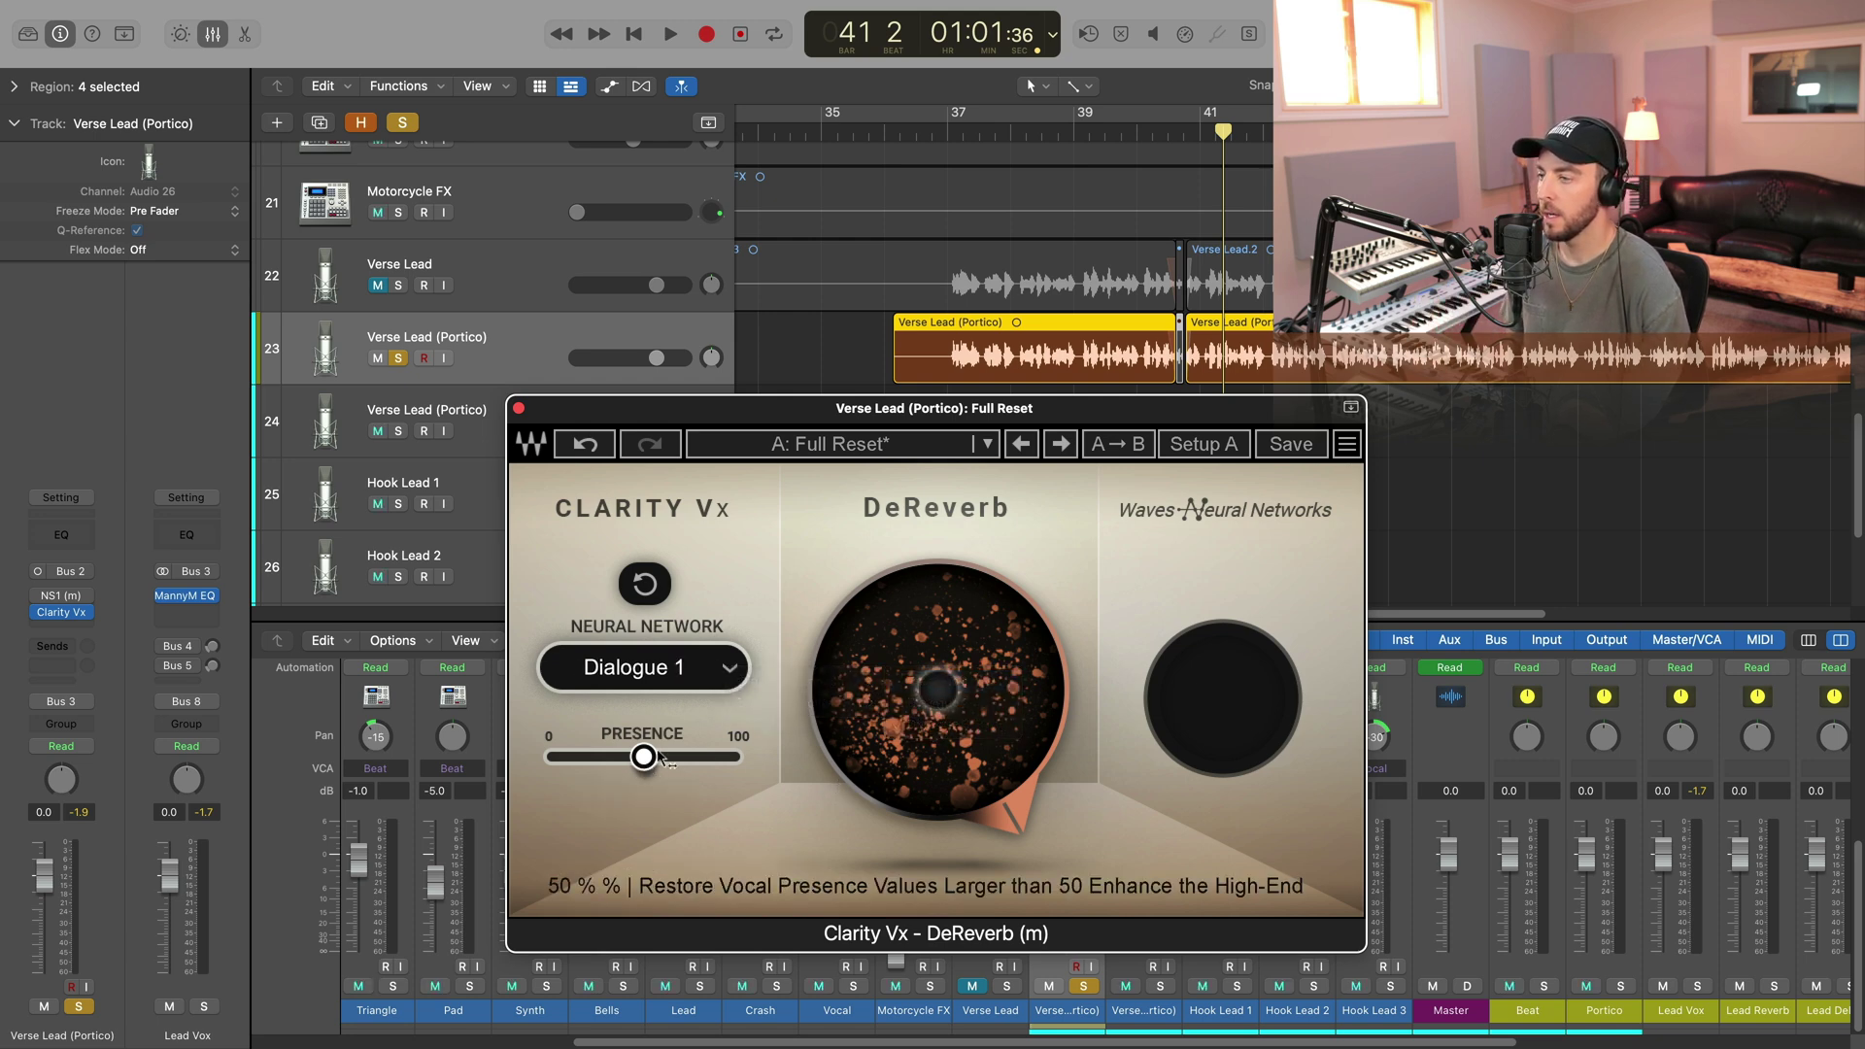
pyautogui.press('space')
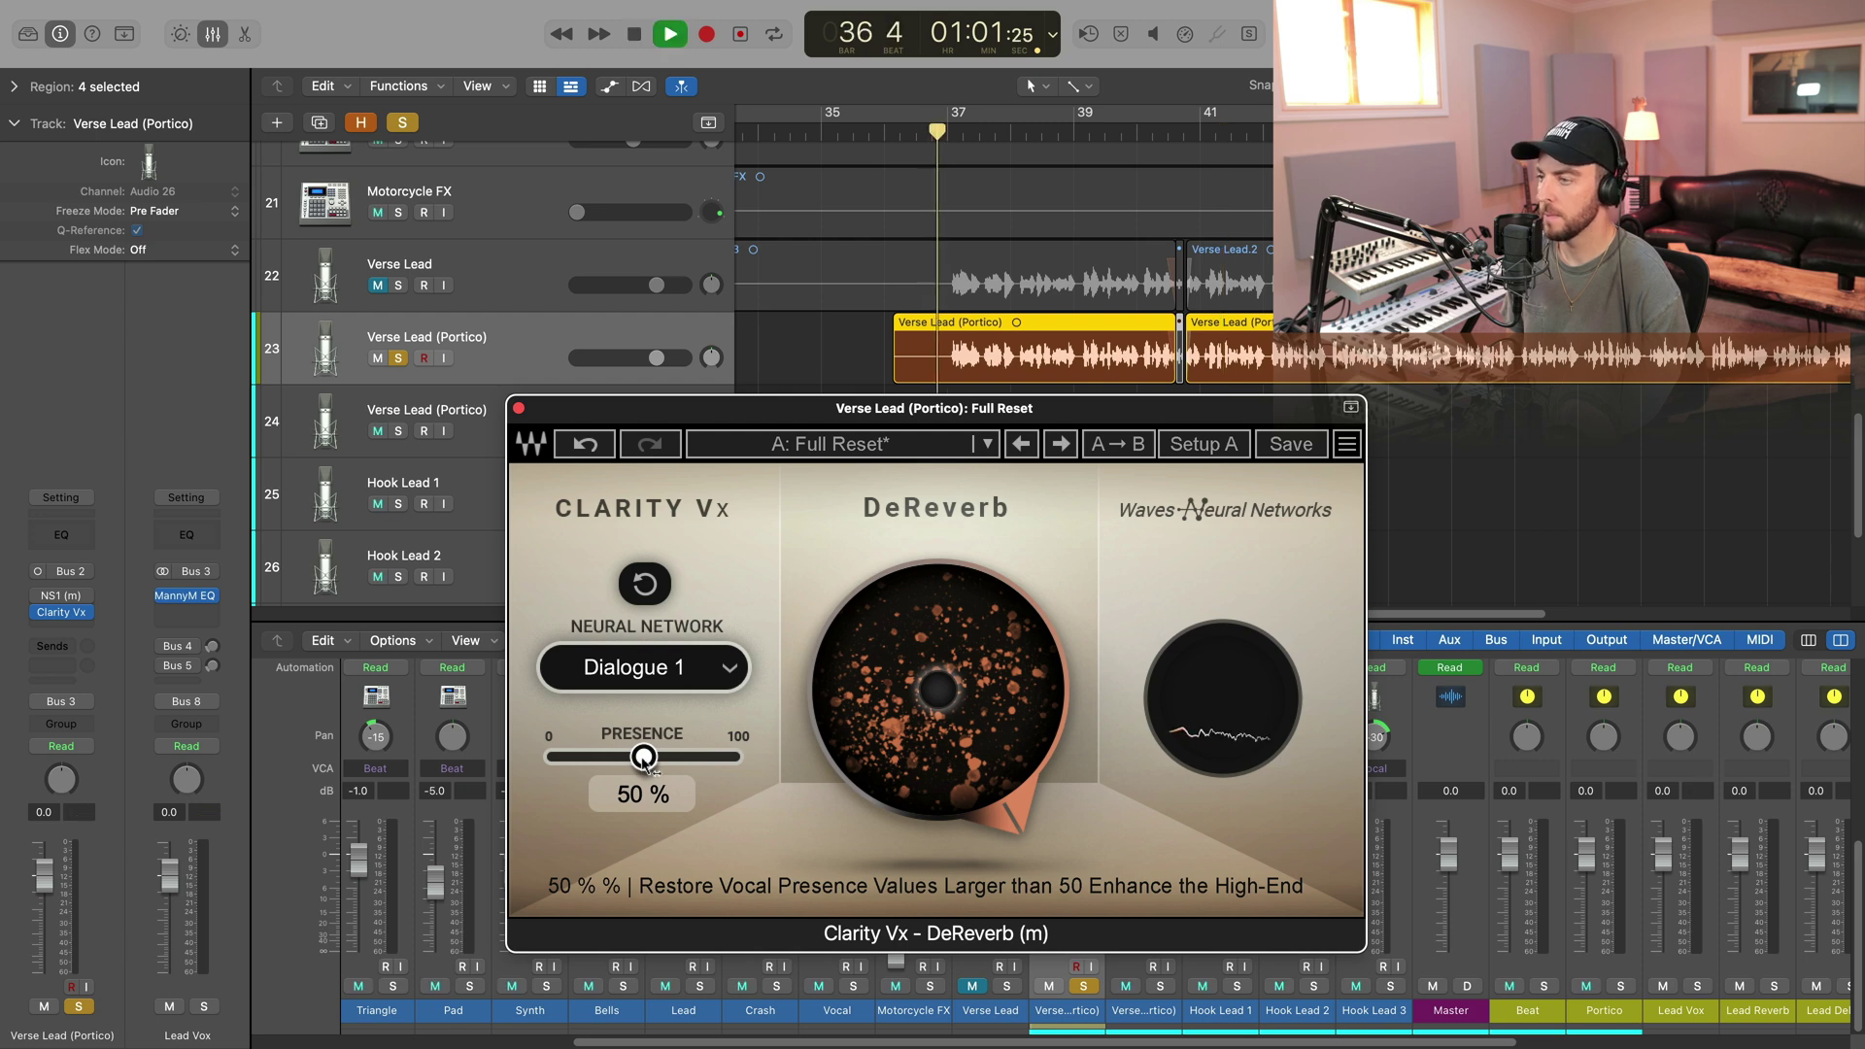
# Step: Try Presence at 56 % during playback, return it to 50 %, and stop playback
pyautogui.moveTo(645, 760)
pyautogui.mouseDown()
pyautogui.moveTo(549, 757)
pyautogui.moveTo(738, 756)
pyautogui.moveTo(654, 758)
pyautogui.mouseUp()
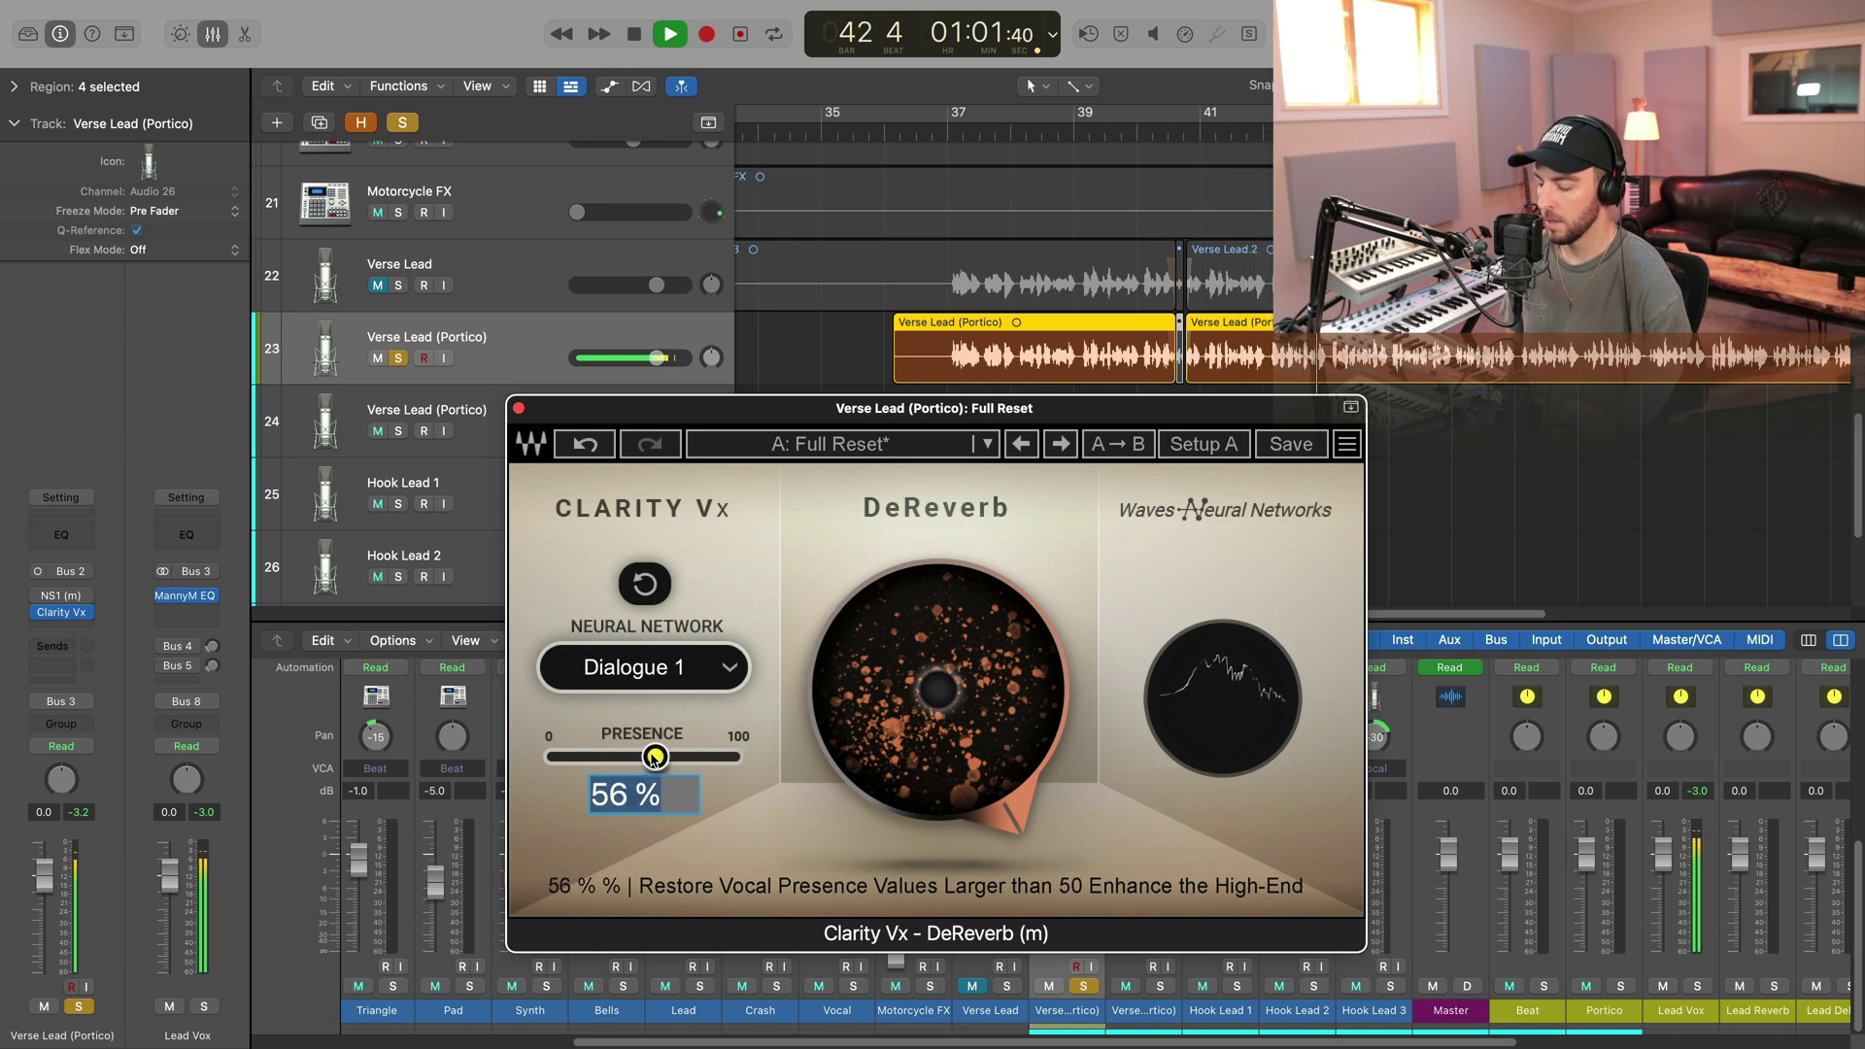
pyautogui.write('50')
pyautogui.press('Return')
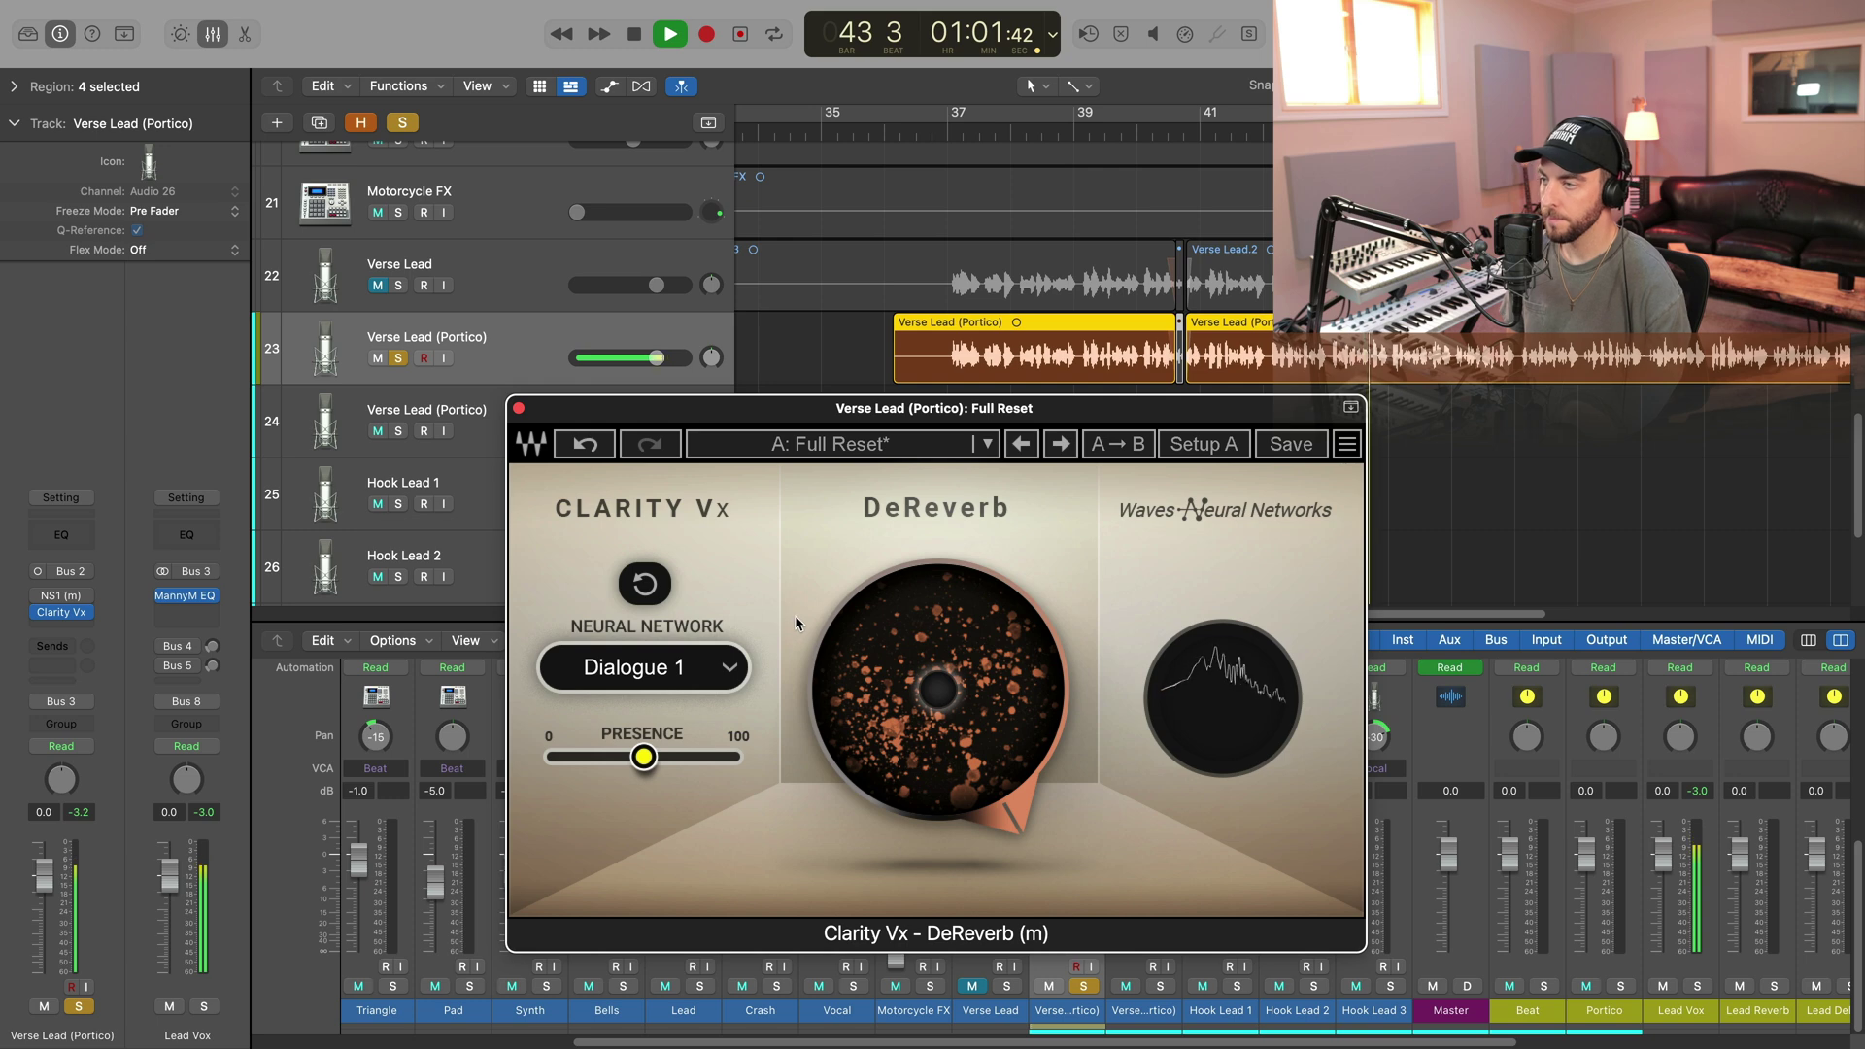
pyautogui.press('space')
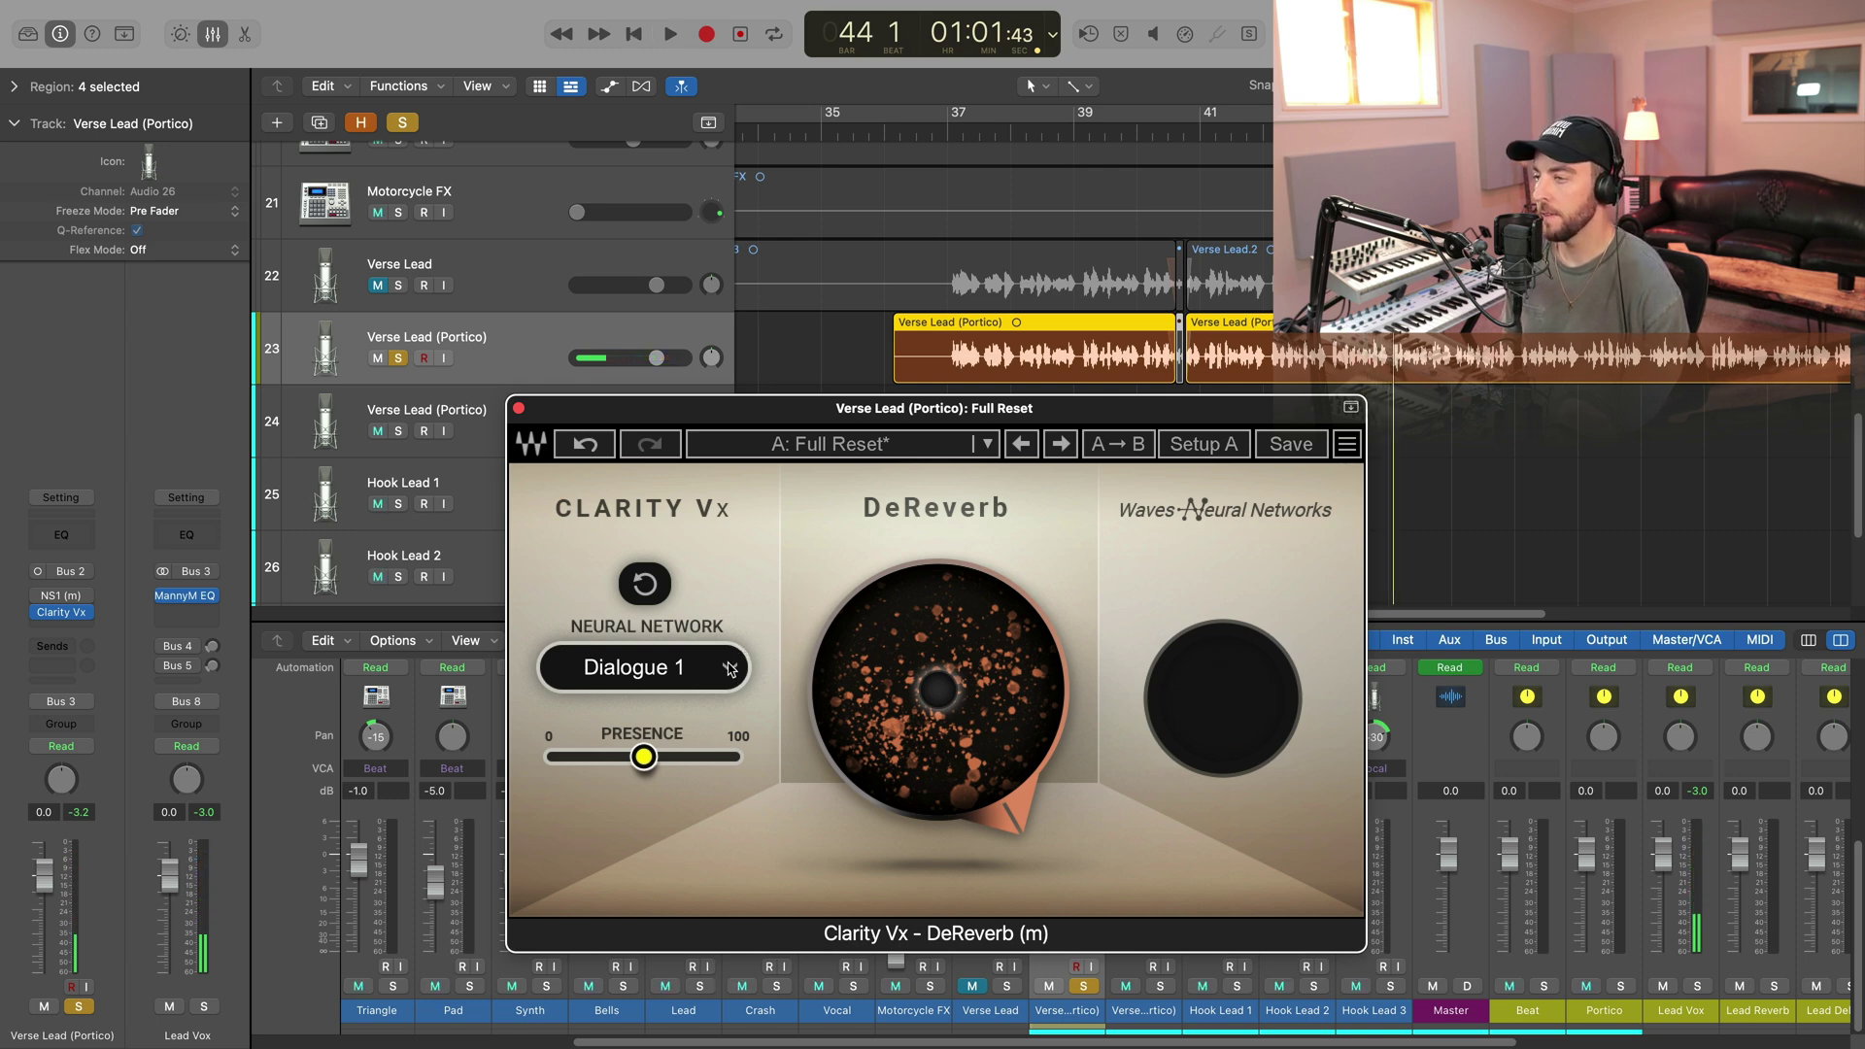
# Step: Lower DeReverb to 0 while the full mix plays to compare it with the fully treated vocal
pyautogui.moveTo(729, 670)
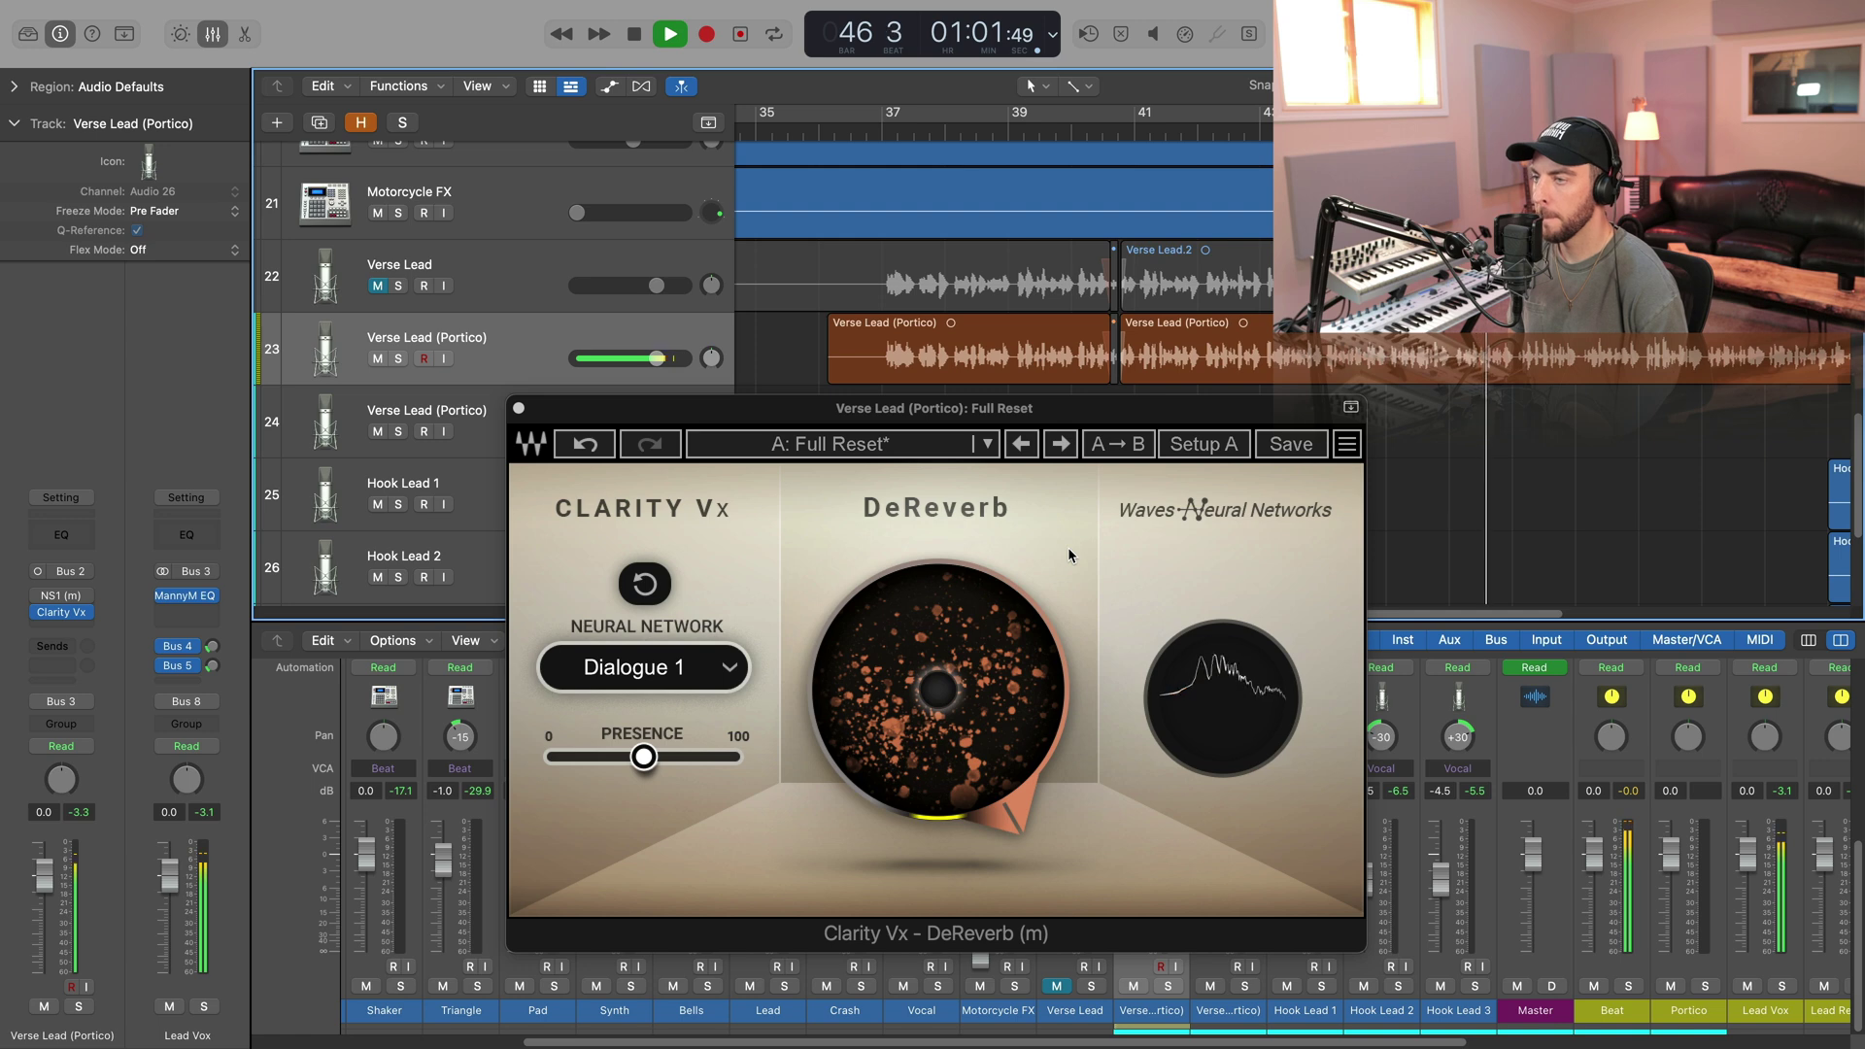
pyautogui.moveTo(955, 686)
pyautogui.moveTo(971, 641); pyautogui.dragTo(983, 664)
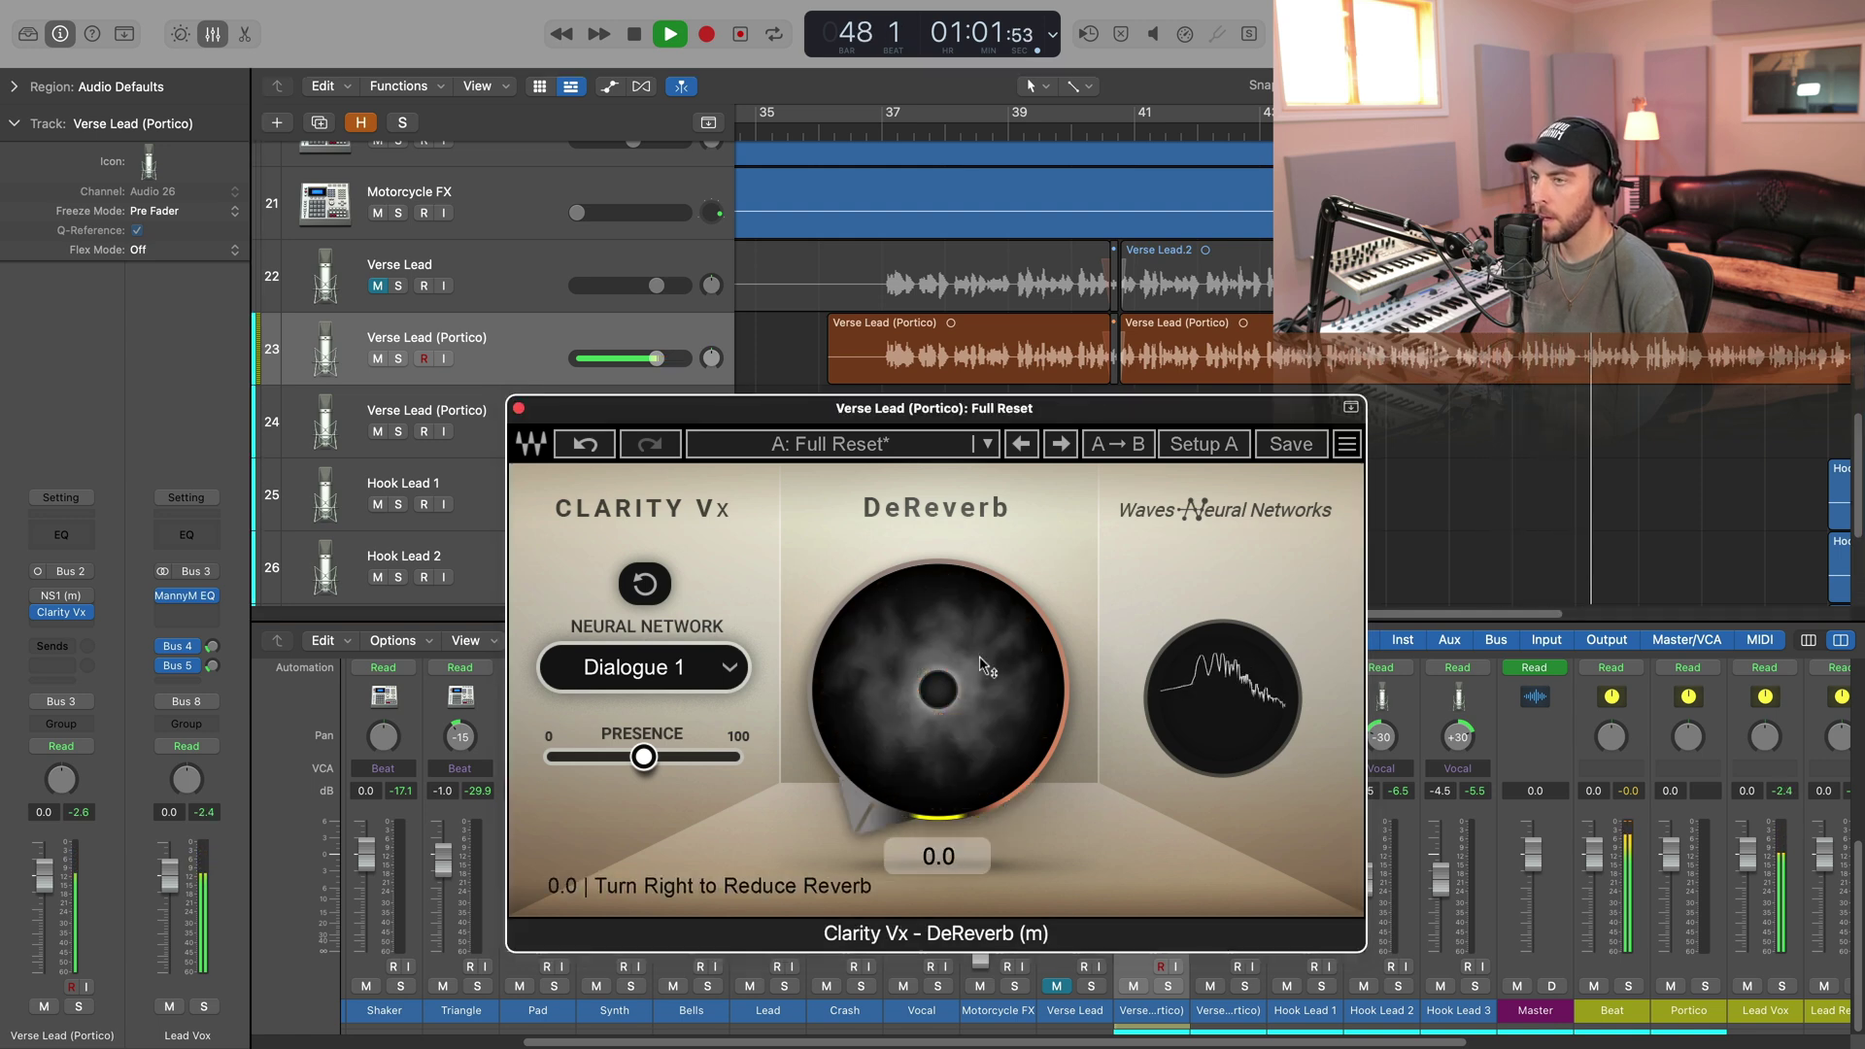
pyautogui.moveTo(981, 663); pyautogui.dragTo(994, 657)
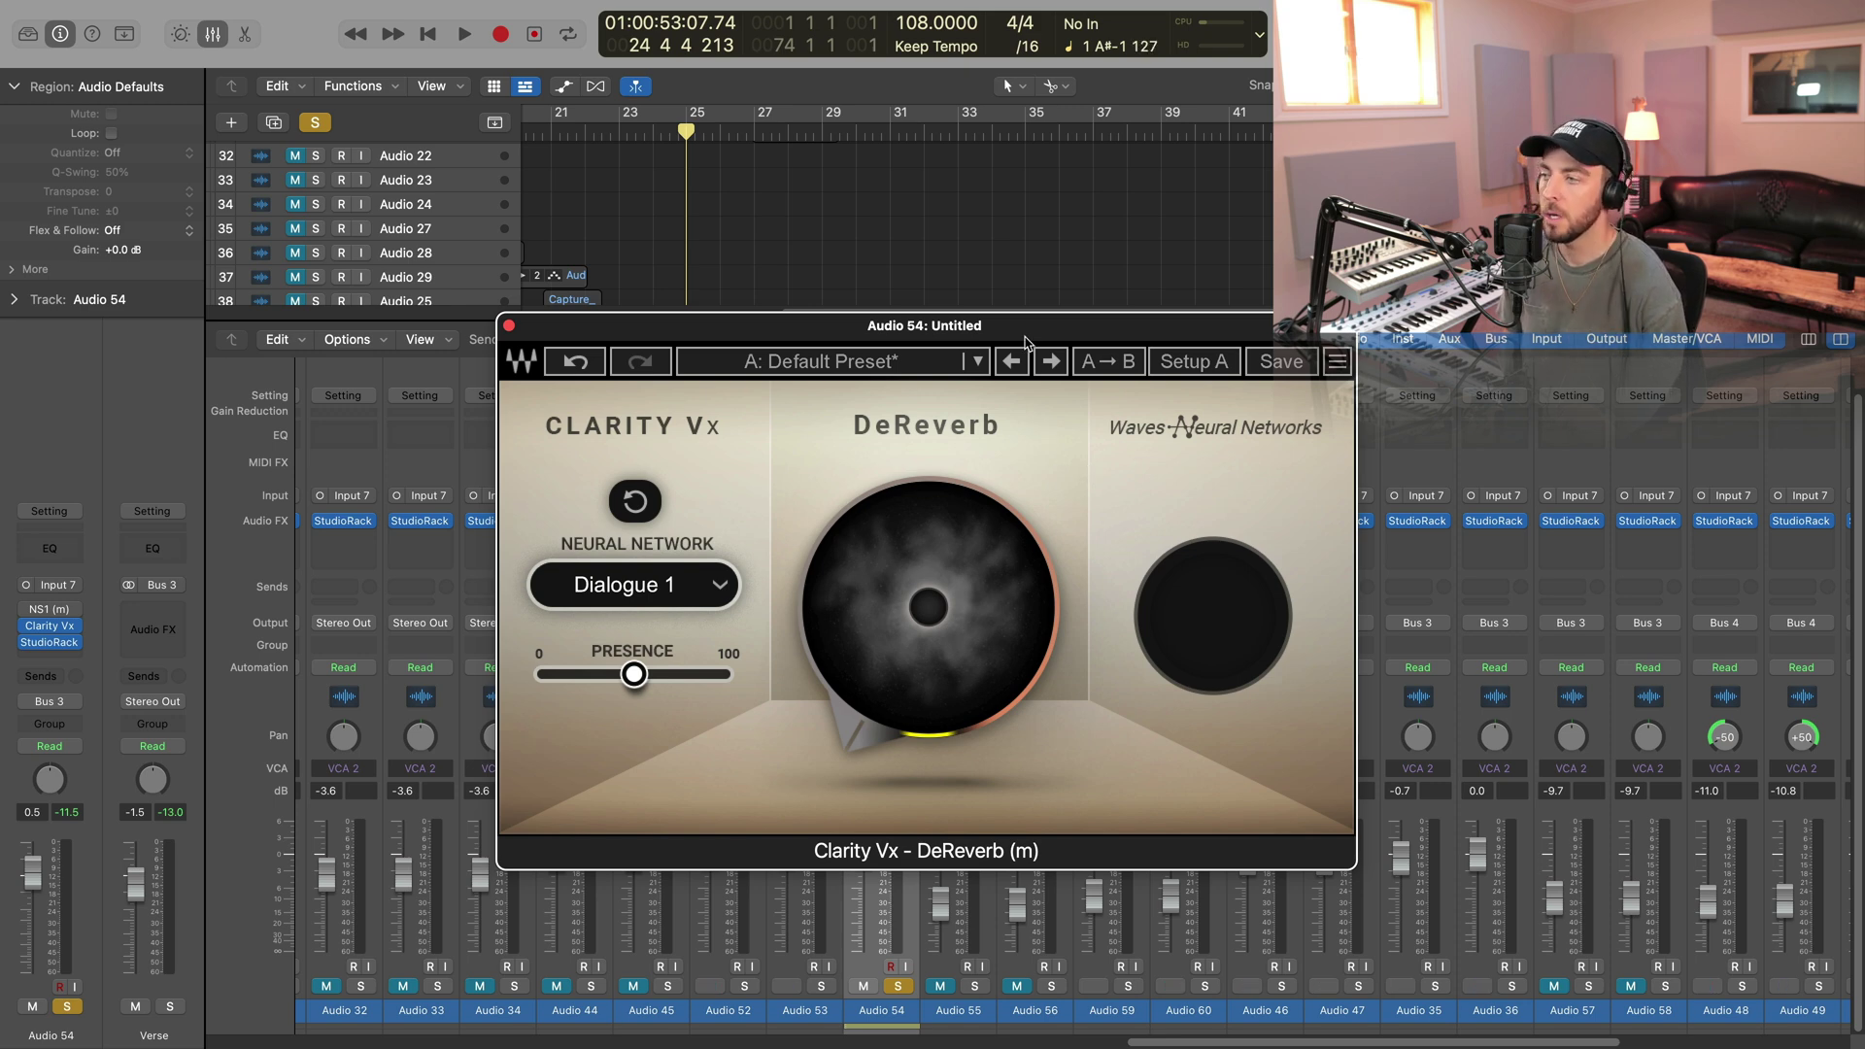
# Step: Play the soloed Audio 54 track and gradually raise its DeReverb amount to 100
pyautogui.press('v')
pyautogui.press('space')
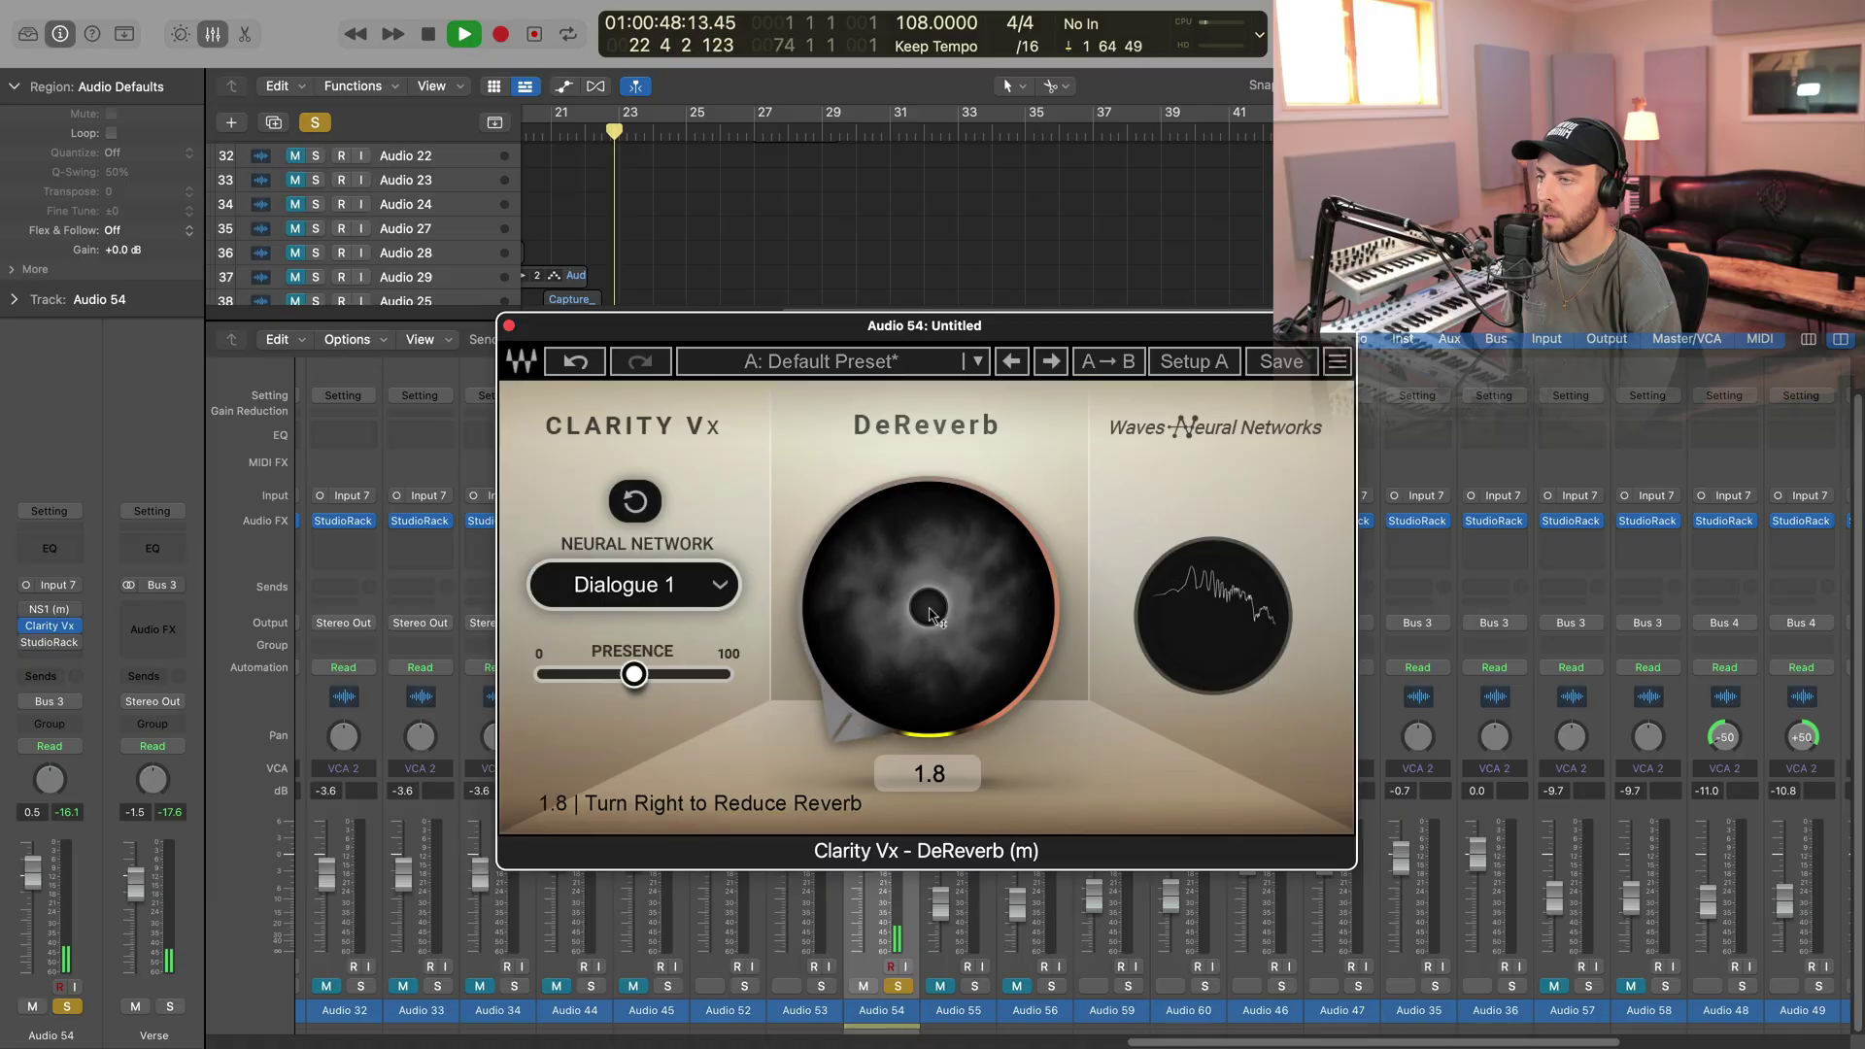
pyautogui.scroll(10, 930, 612)
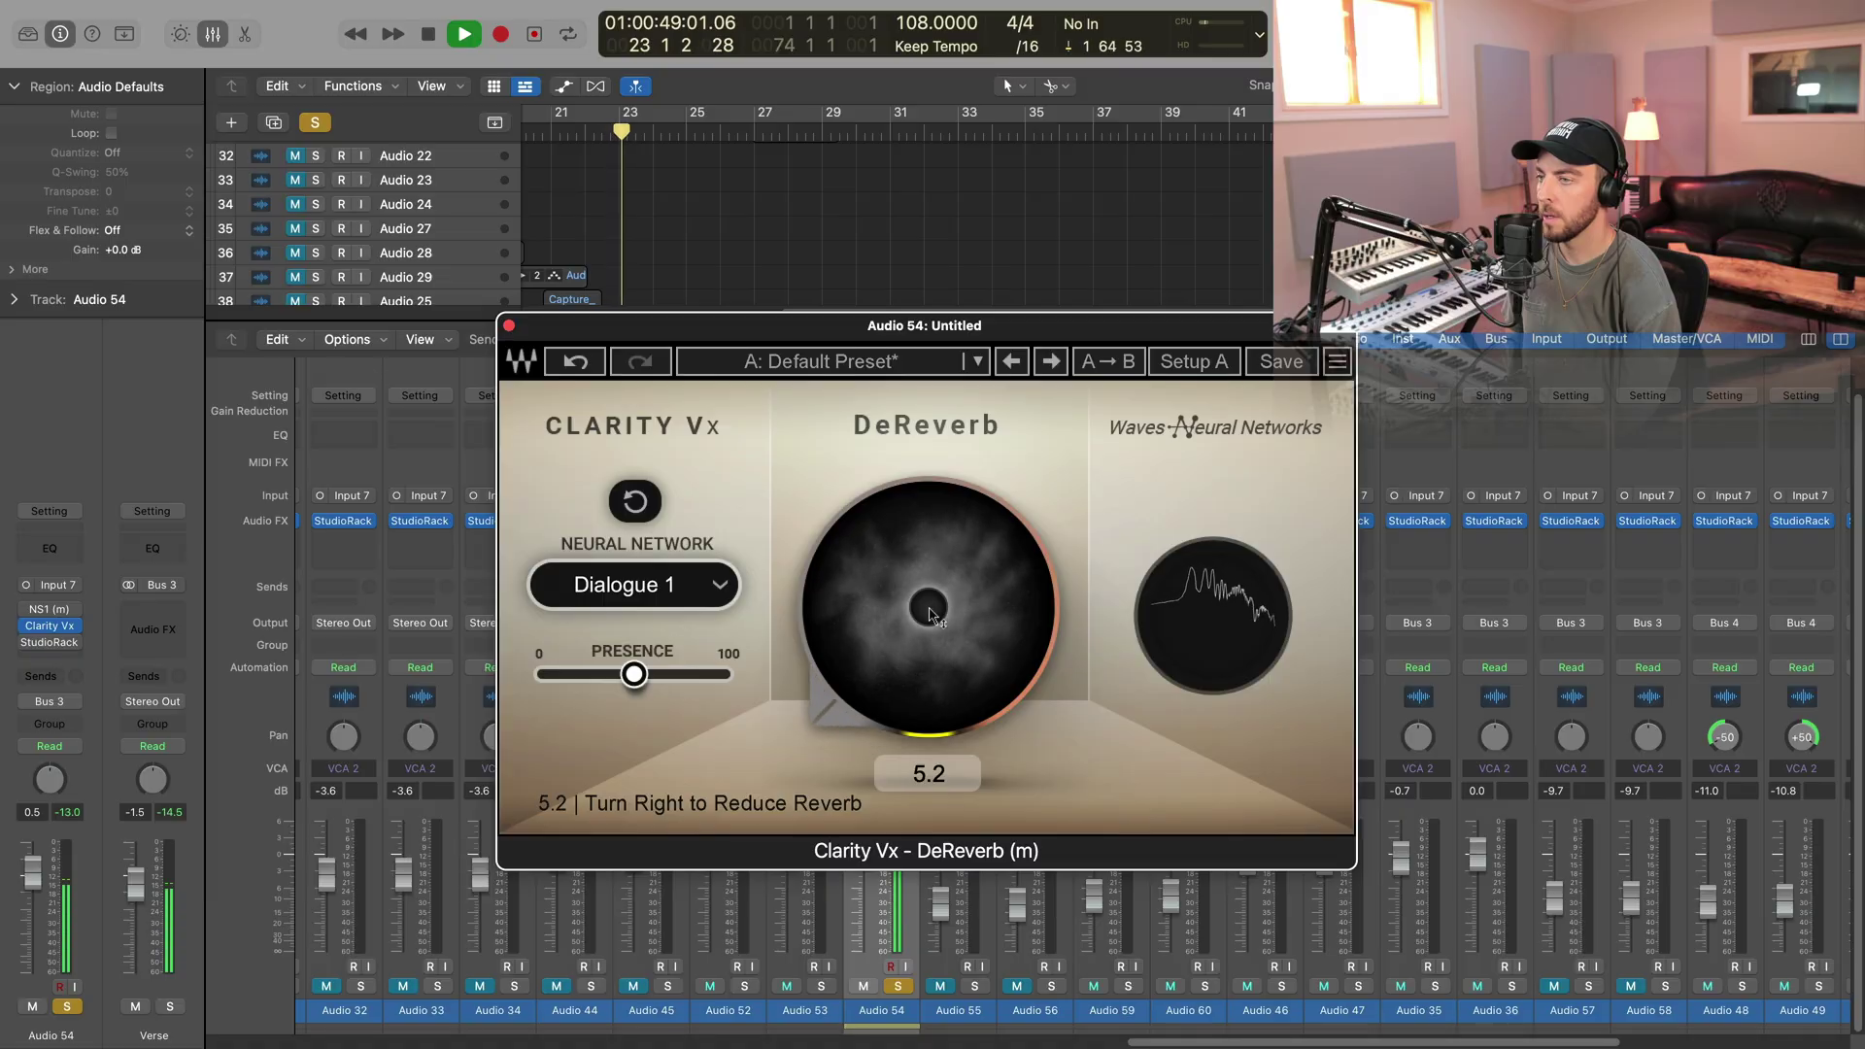
pyautogui.scroll(20, 931, 612)
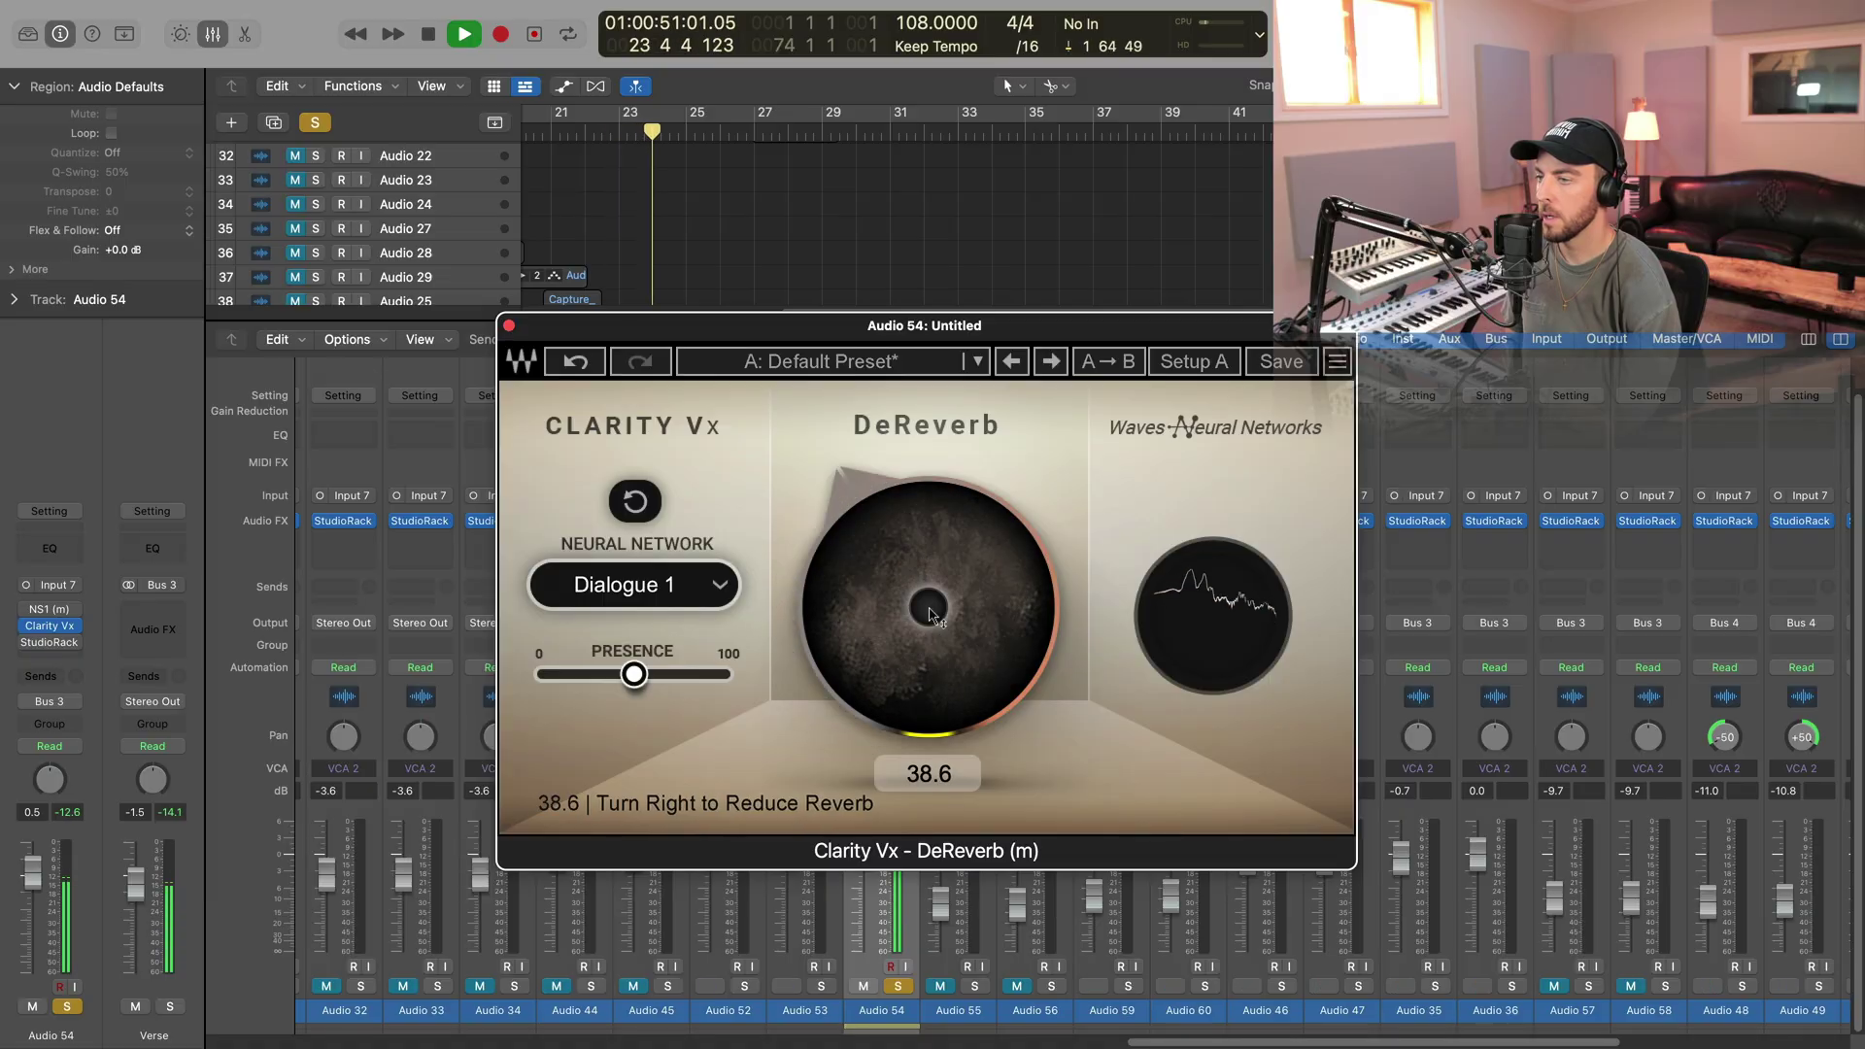
pyautogui.scroll(4, 930, 612)
pyautogui.scroll(20, 930, 611)
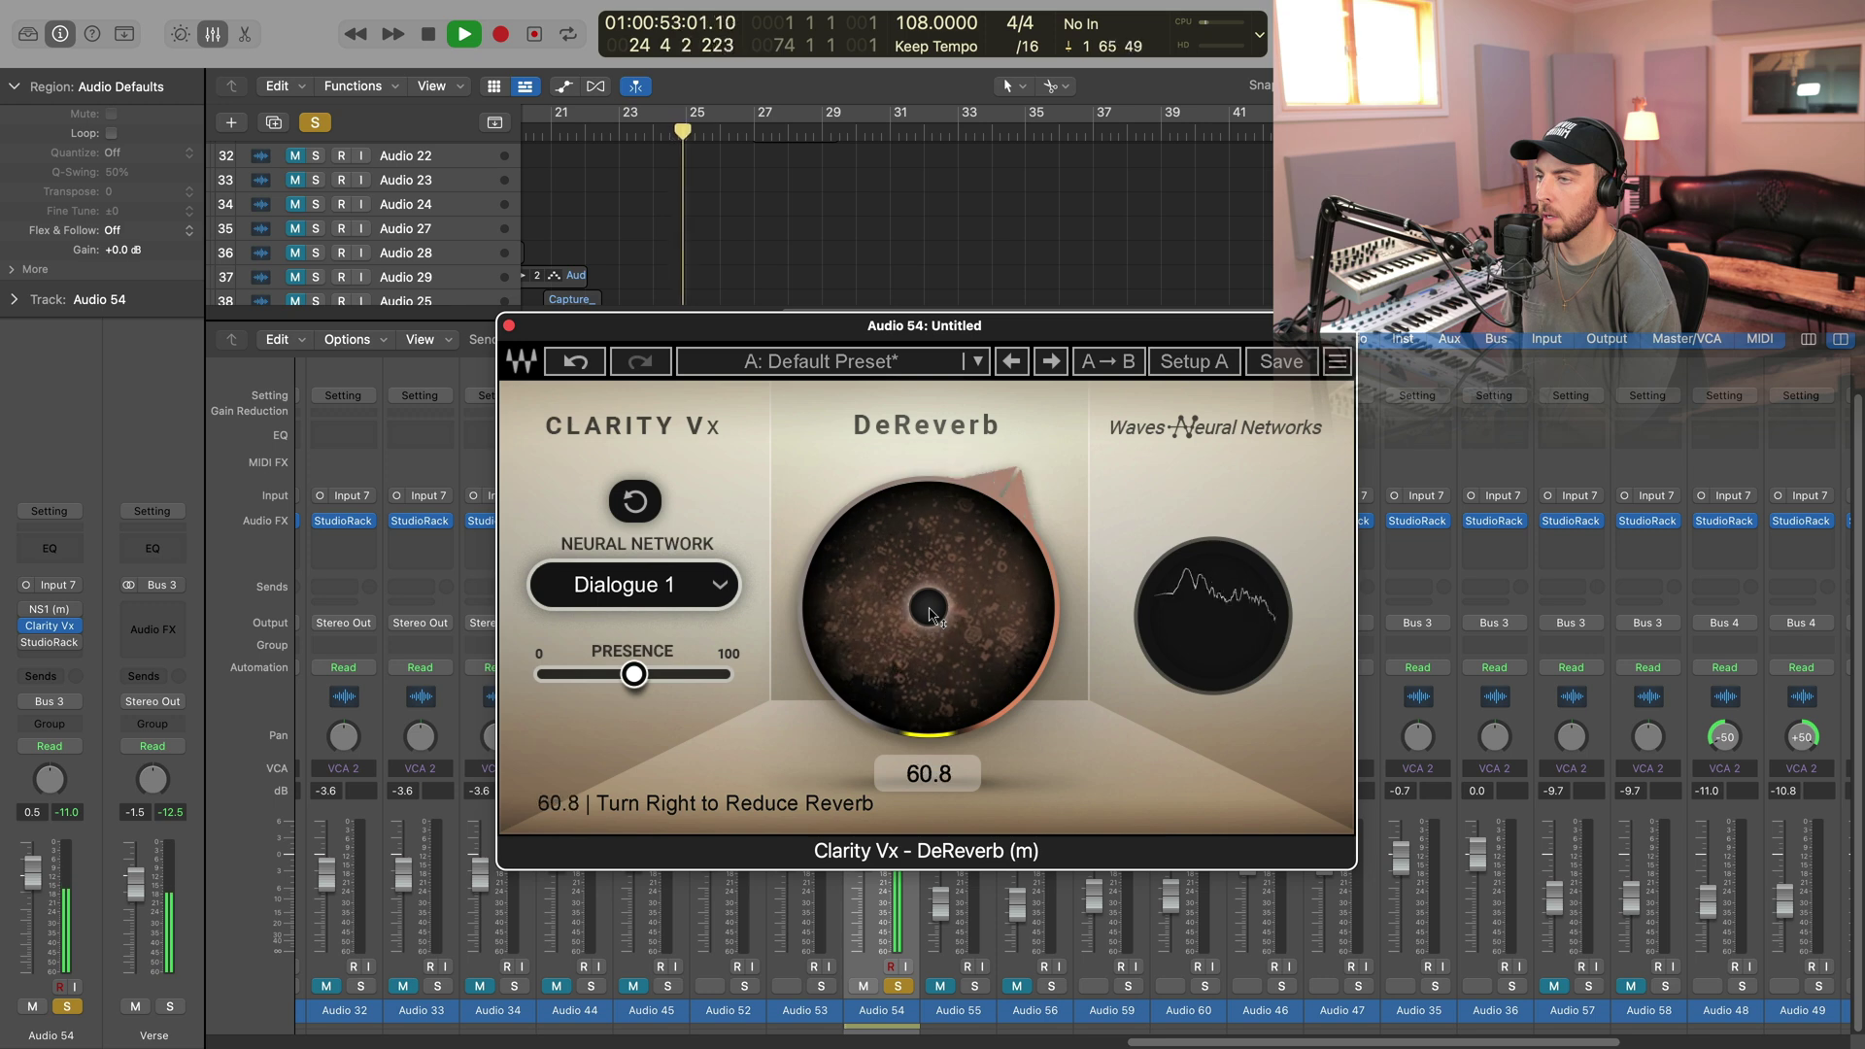
pyautogui.scroll(8, 930, 612)
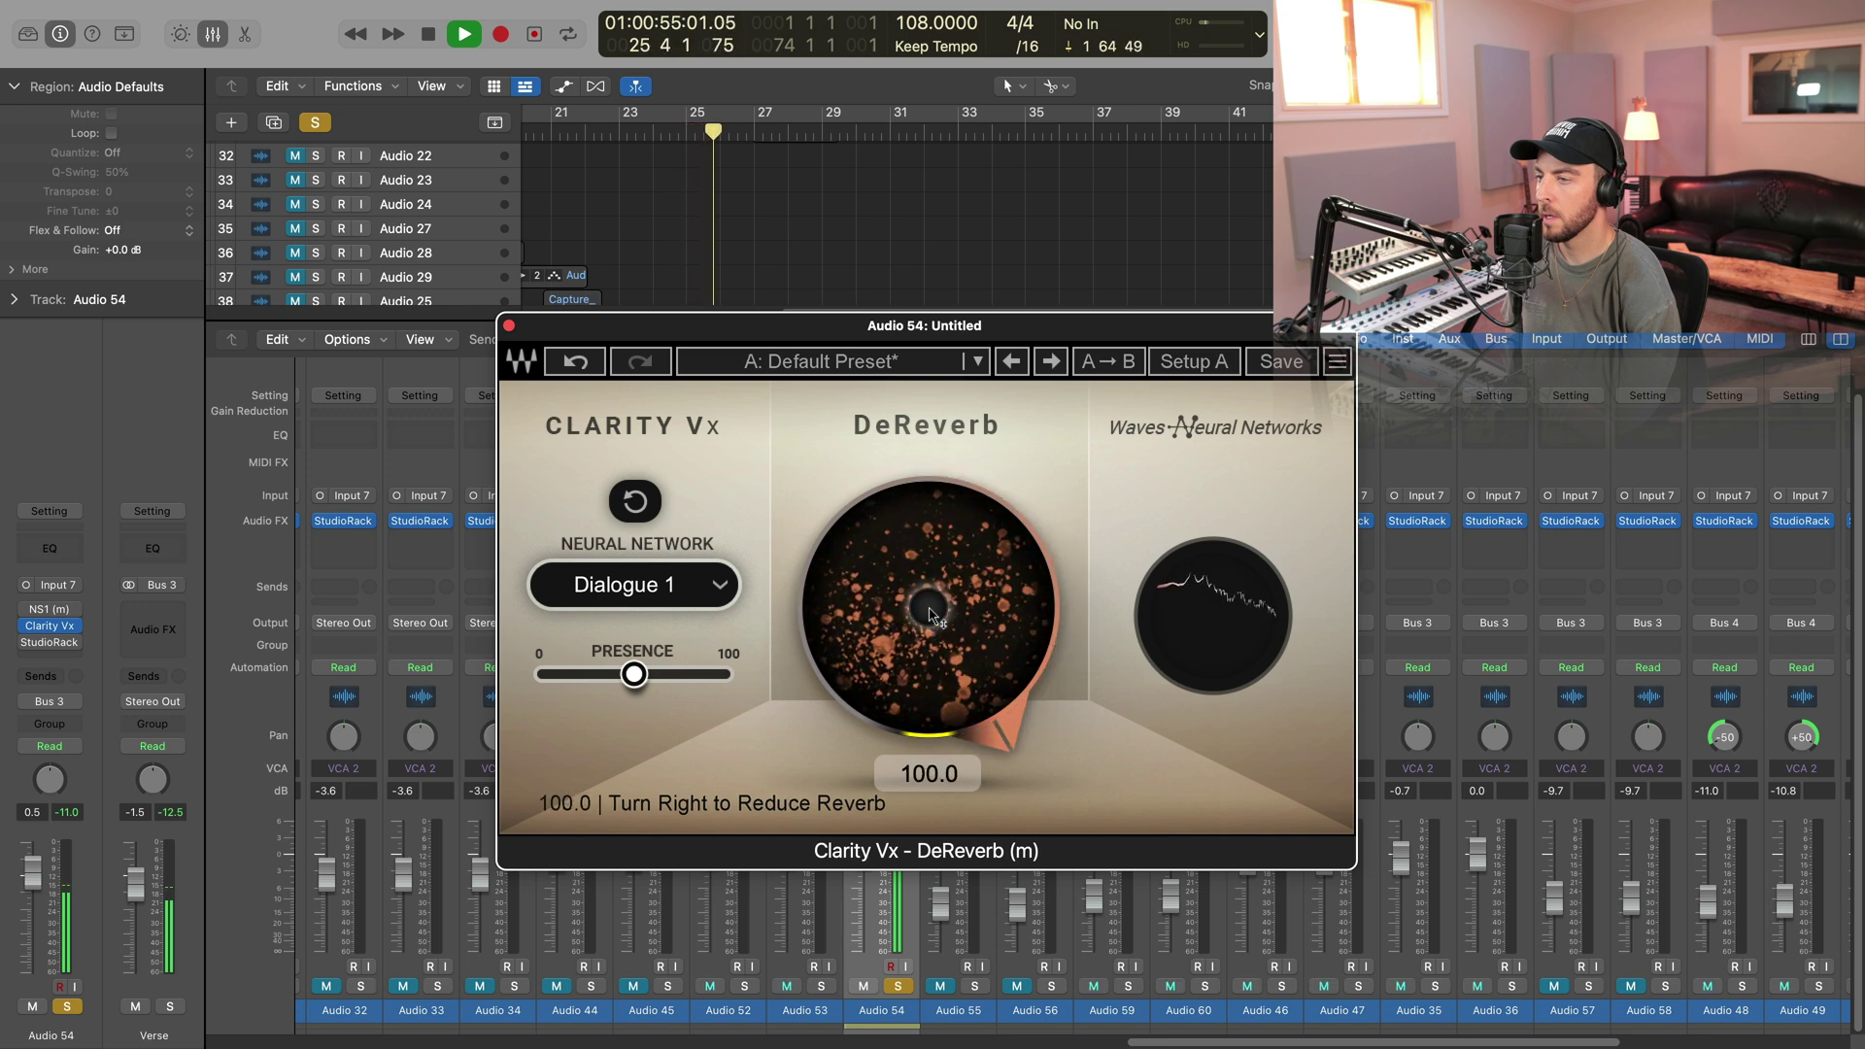
# Step: Lower Audio 54's DeReverb amount to 93.4 during solo playback and raise Presence slightly
pyautogui.scroll(-4, 930, 612)
pyautogui.scroll(-2, 931, 612)
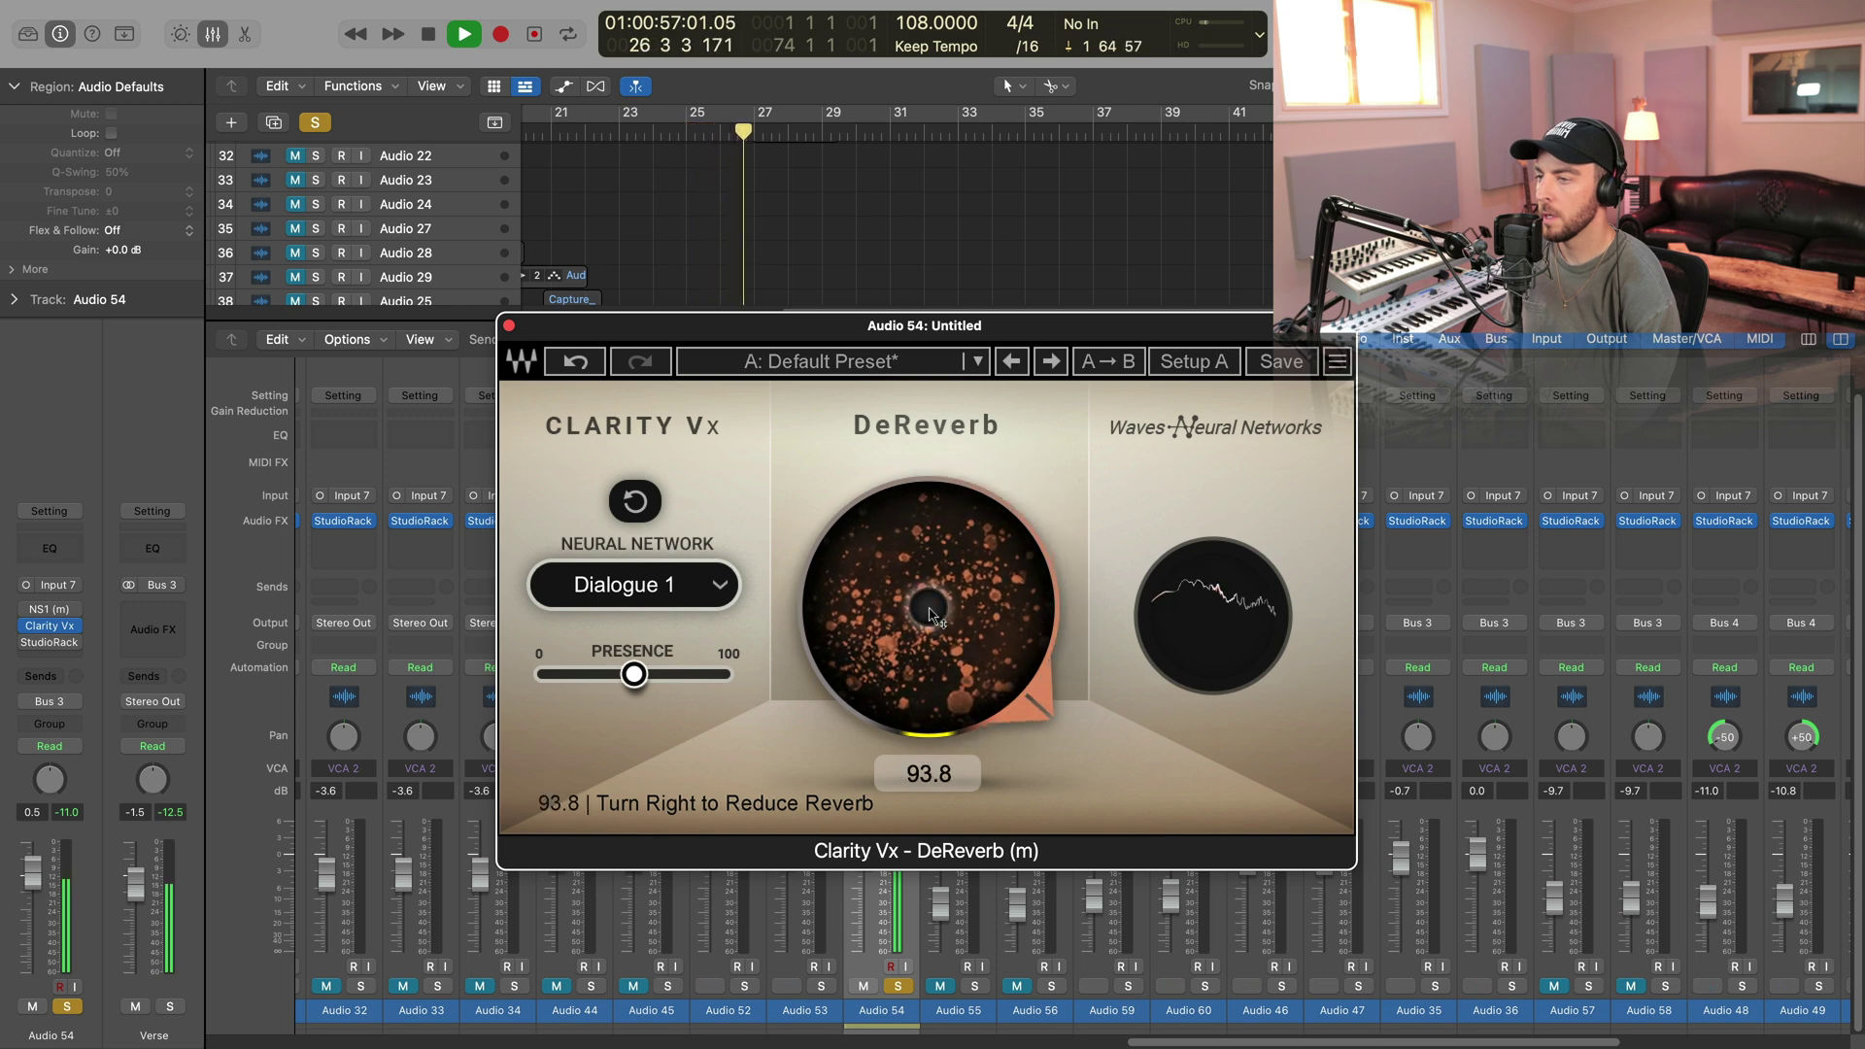
pyautogui.scroll(-1, 930, 612)
pyautogui.moveTo(633, 674); pyautogui.dragTo(642, 674)
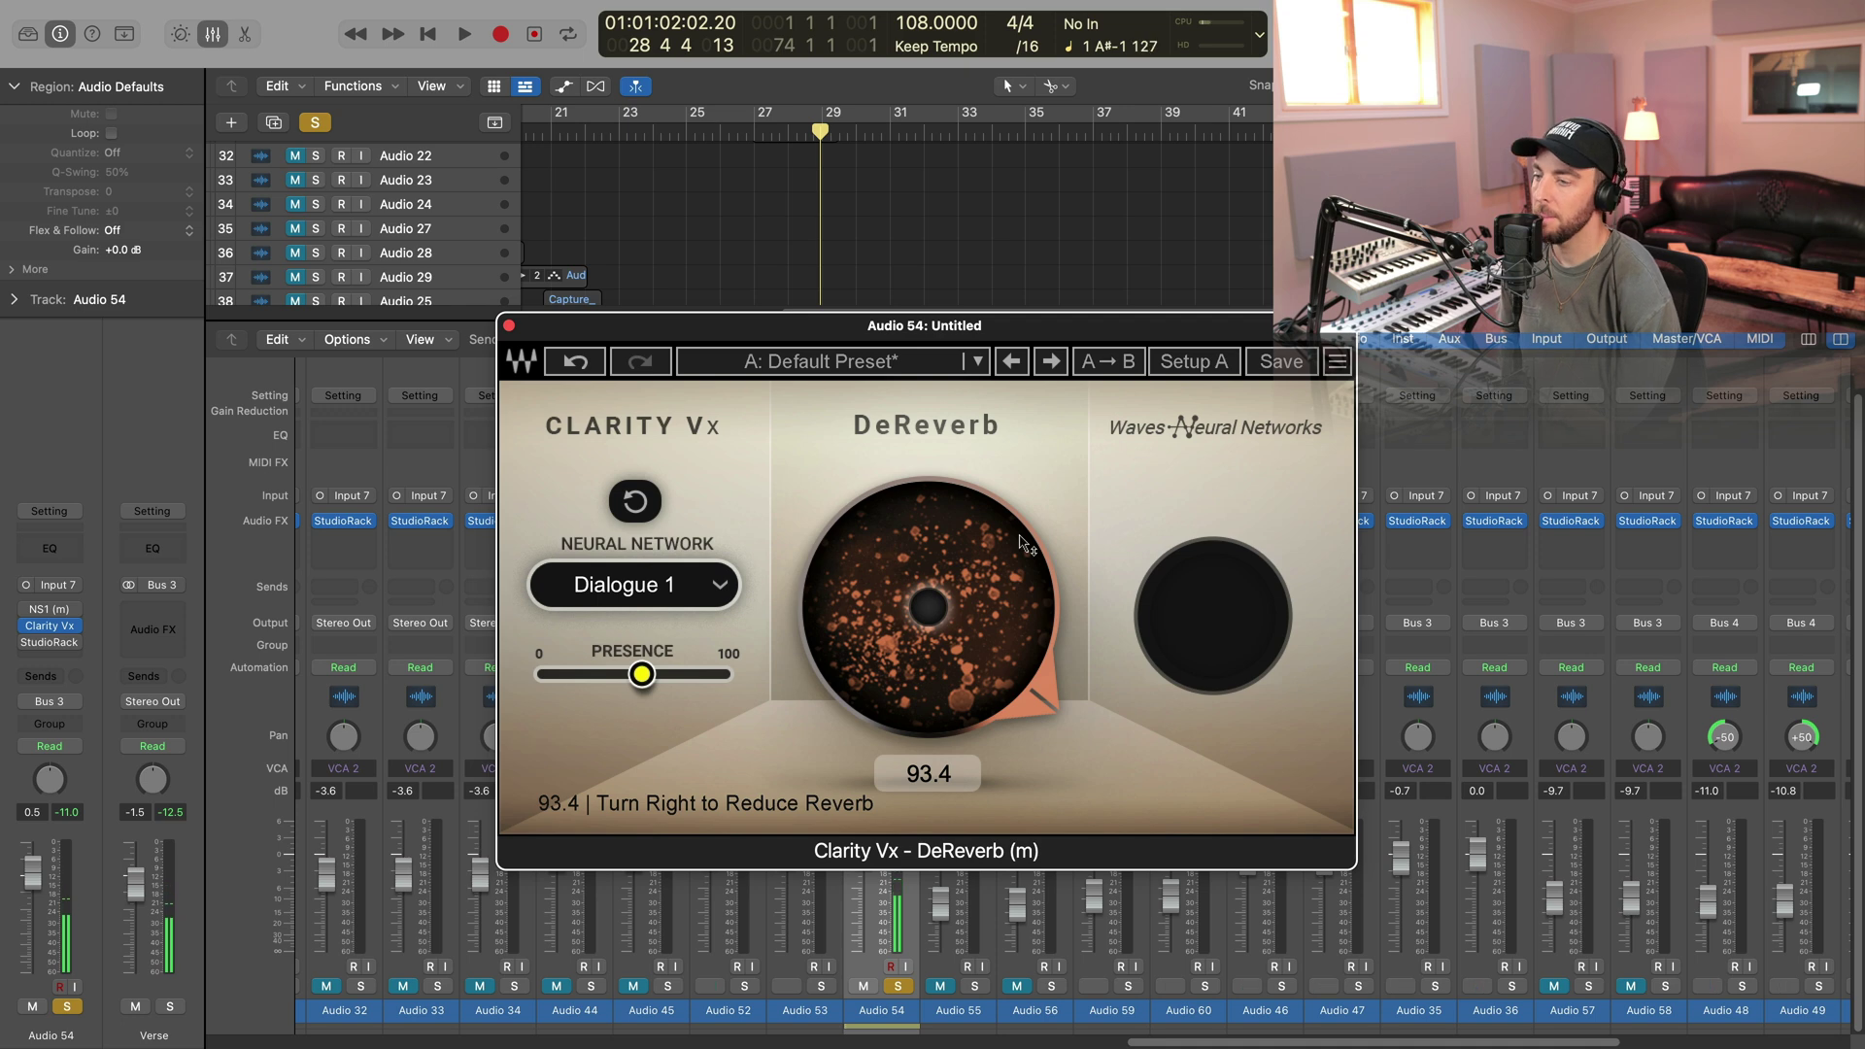
pyautogui.moveTo(644, 678)
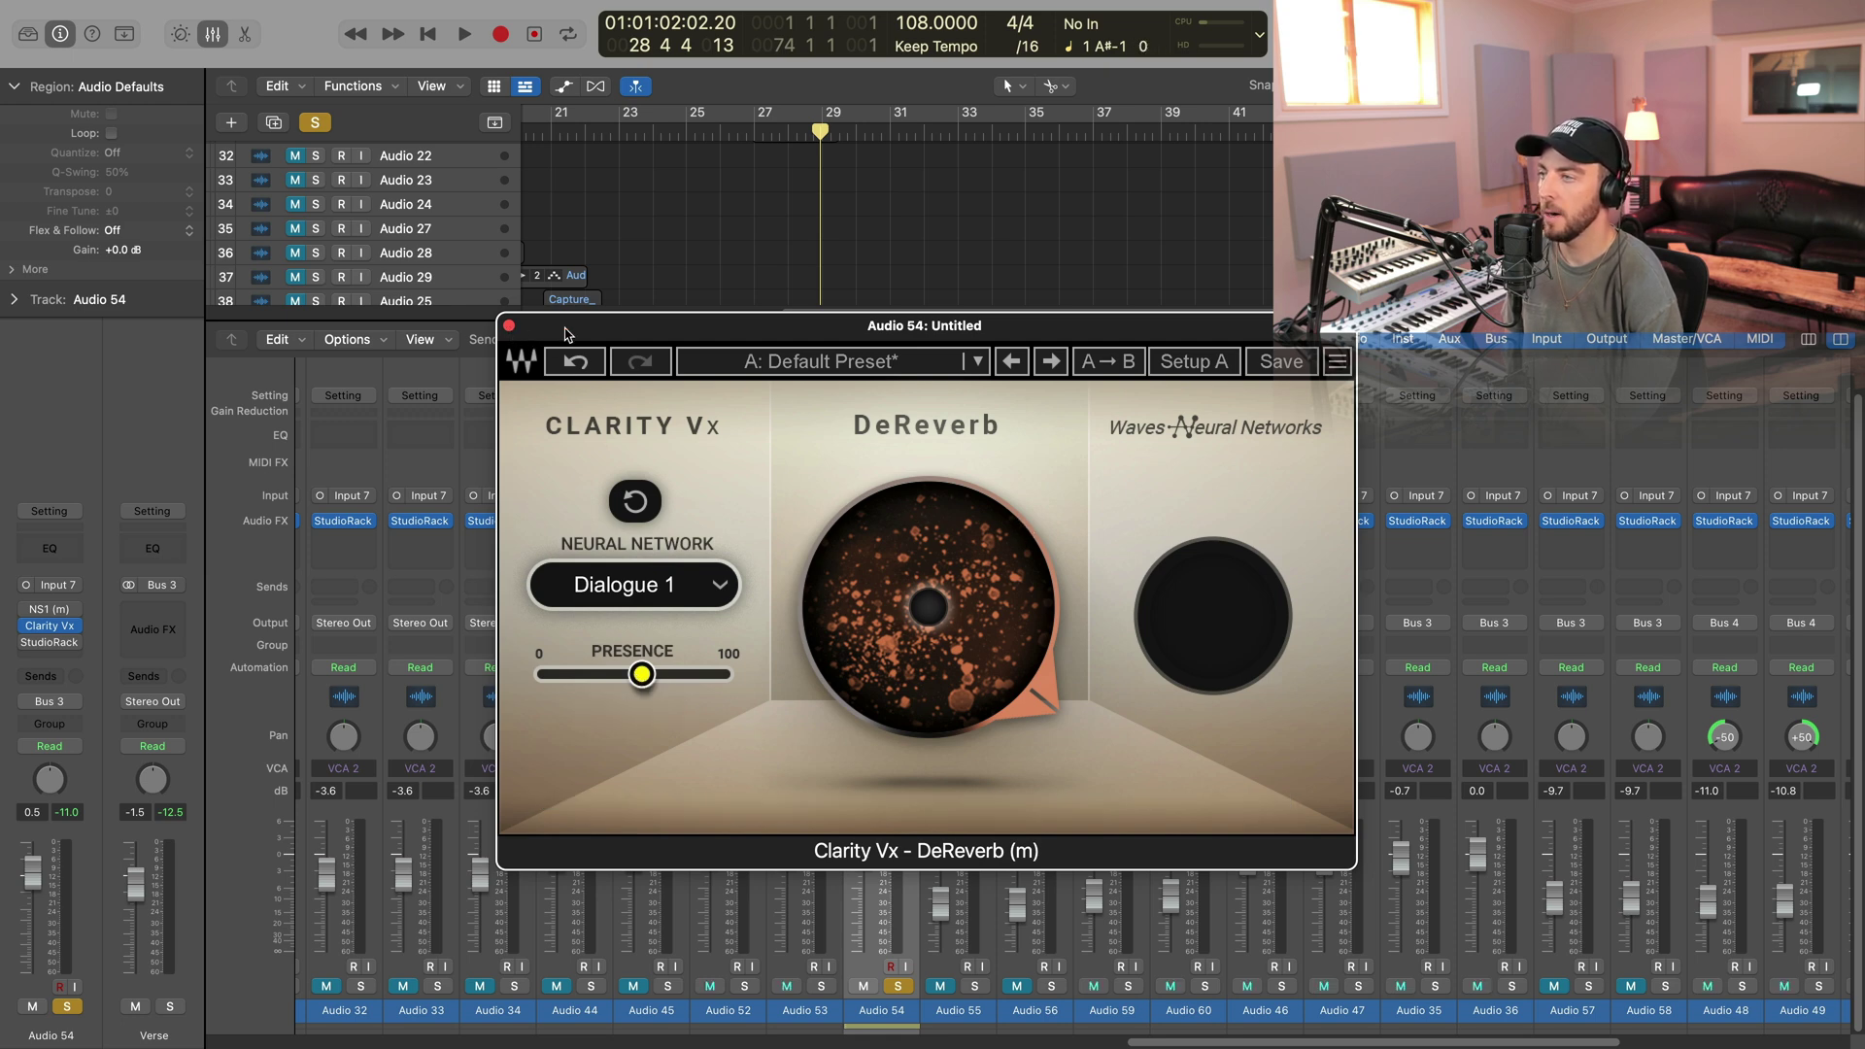
# Step: Activate StudioRack on Audio 54 and audition the vocal in the full mix with DeReverb at 100
pyautogui.click(152, 641)
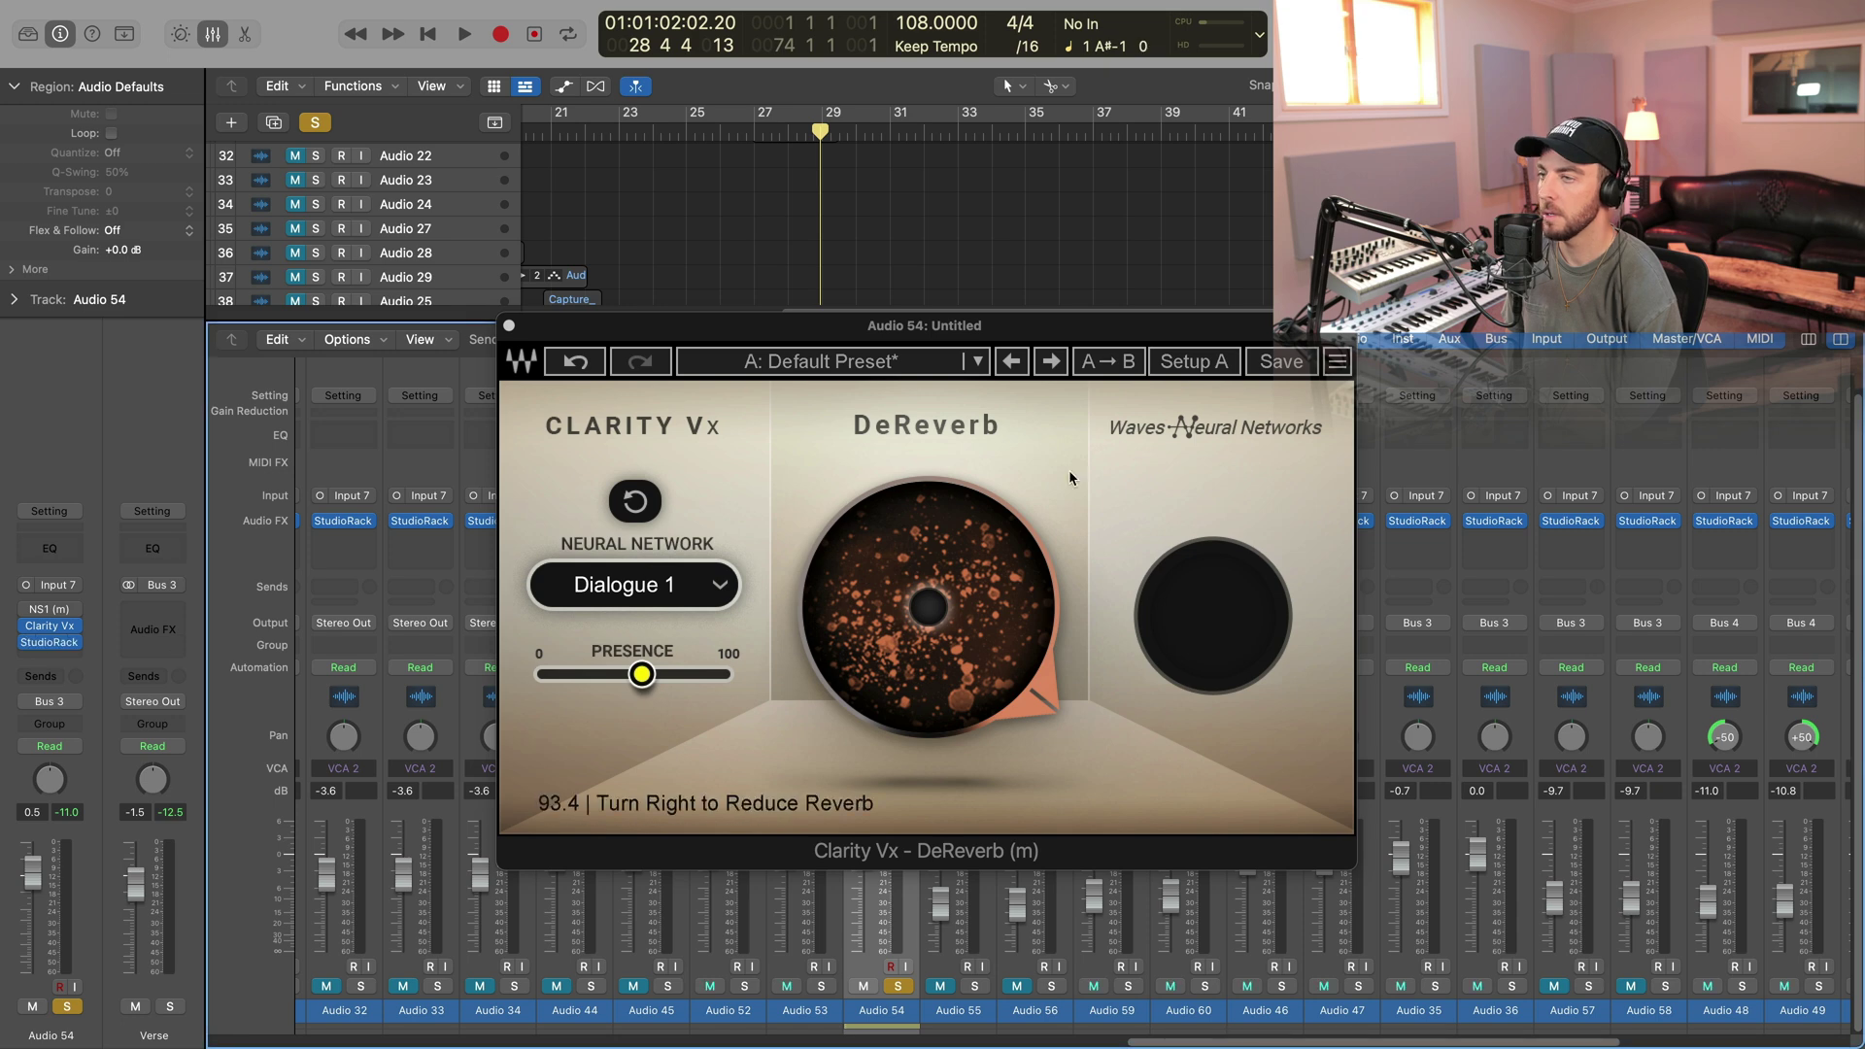
pyautogui.moveTo(995, 597); pyautogui.dragTo(993, 583)
pyautogui.press('space')
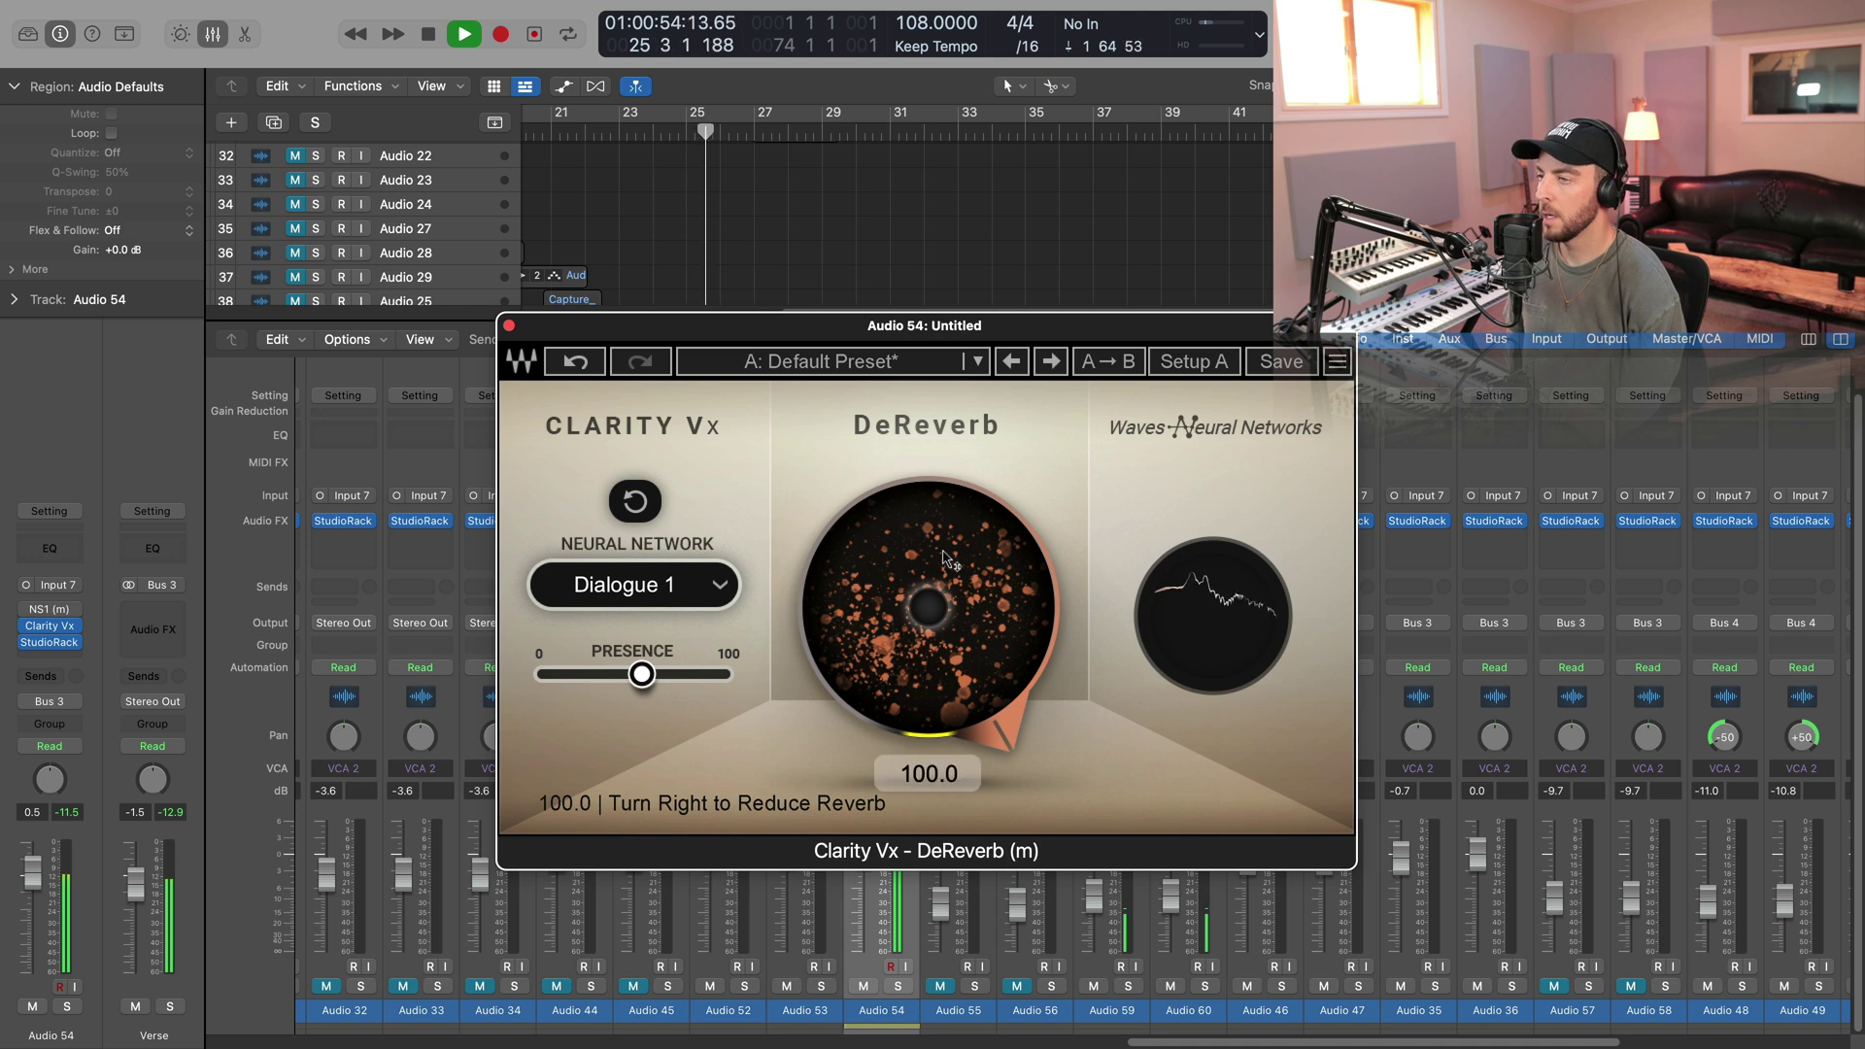
pyautogui.moveTo(54, 648)
pyautogui.press('space')
# Step: Switch off the parallel reverb and delay splits in Audio 54's StudioRack and play the mix
pyautogui.click(54, 644)
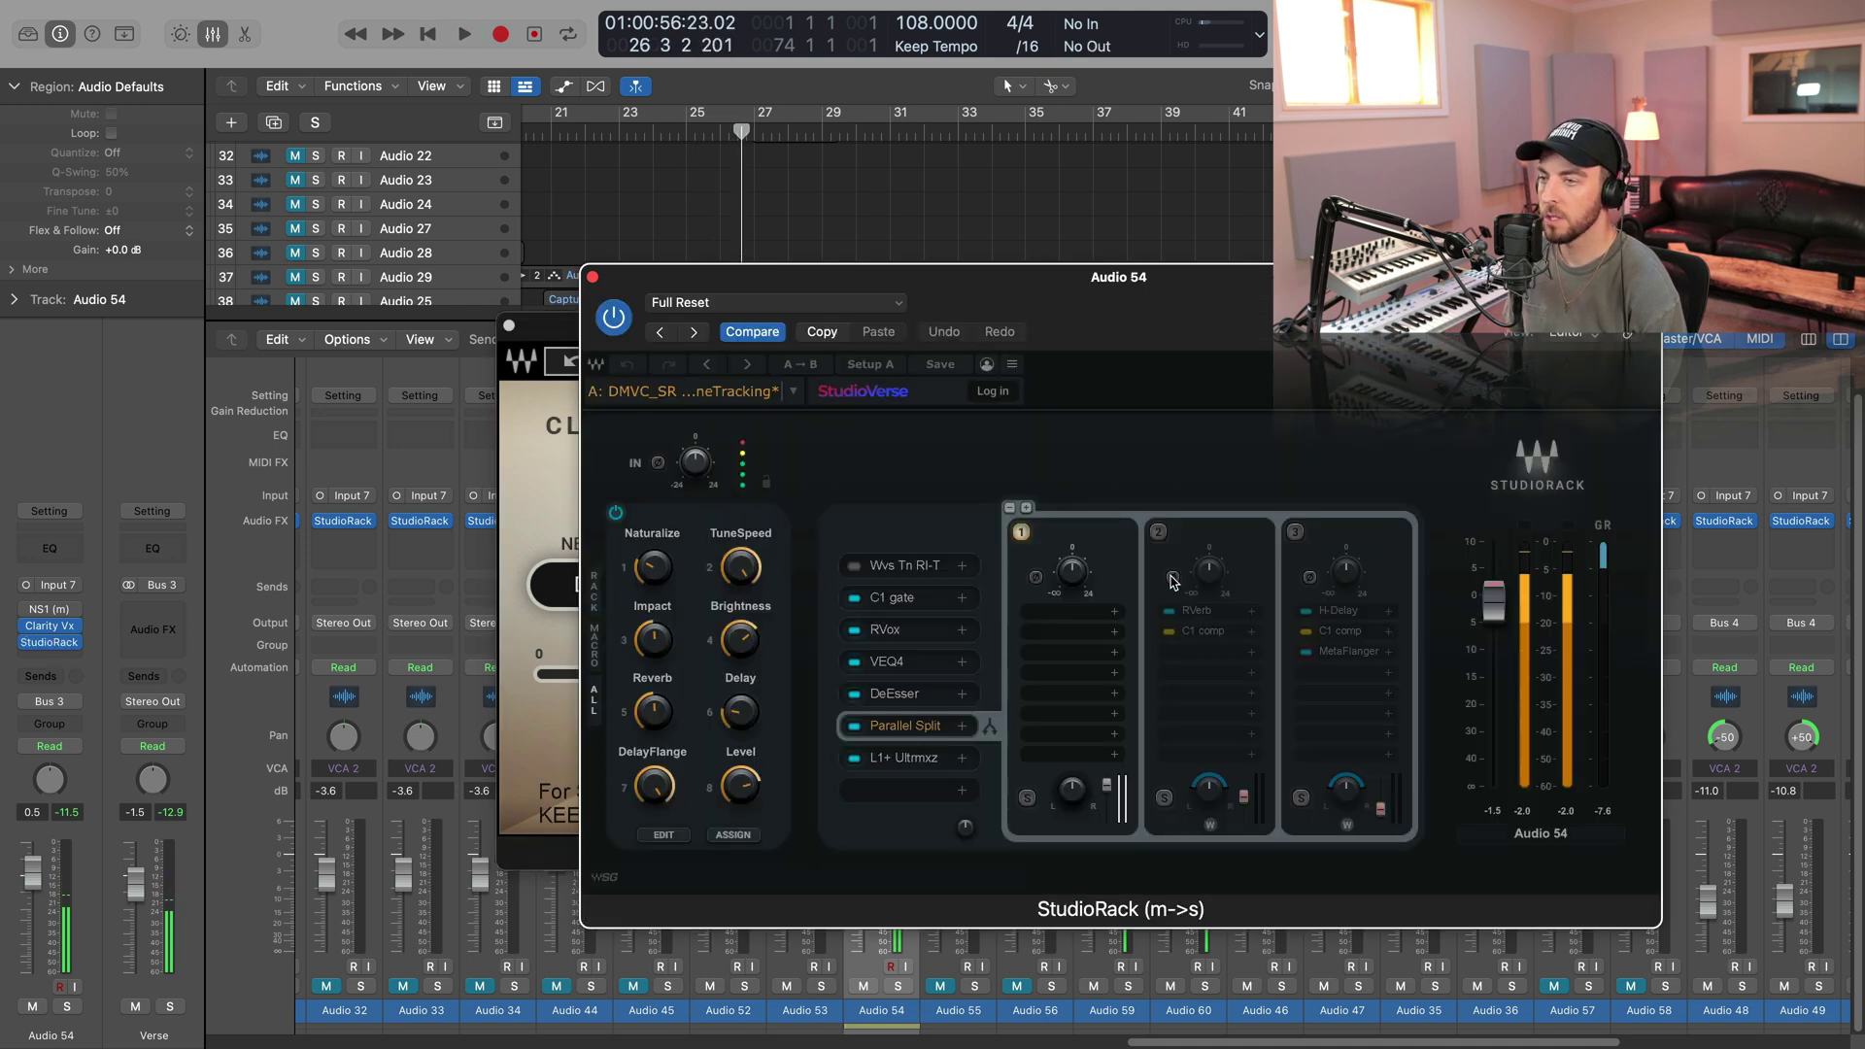
pyautogui.click(1295, 532)
pyautogui.click(592, 277)
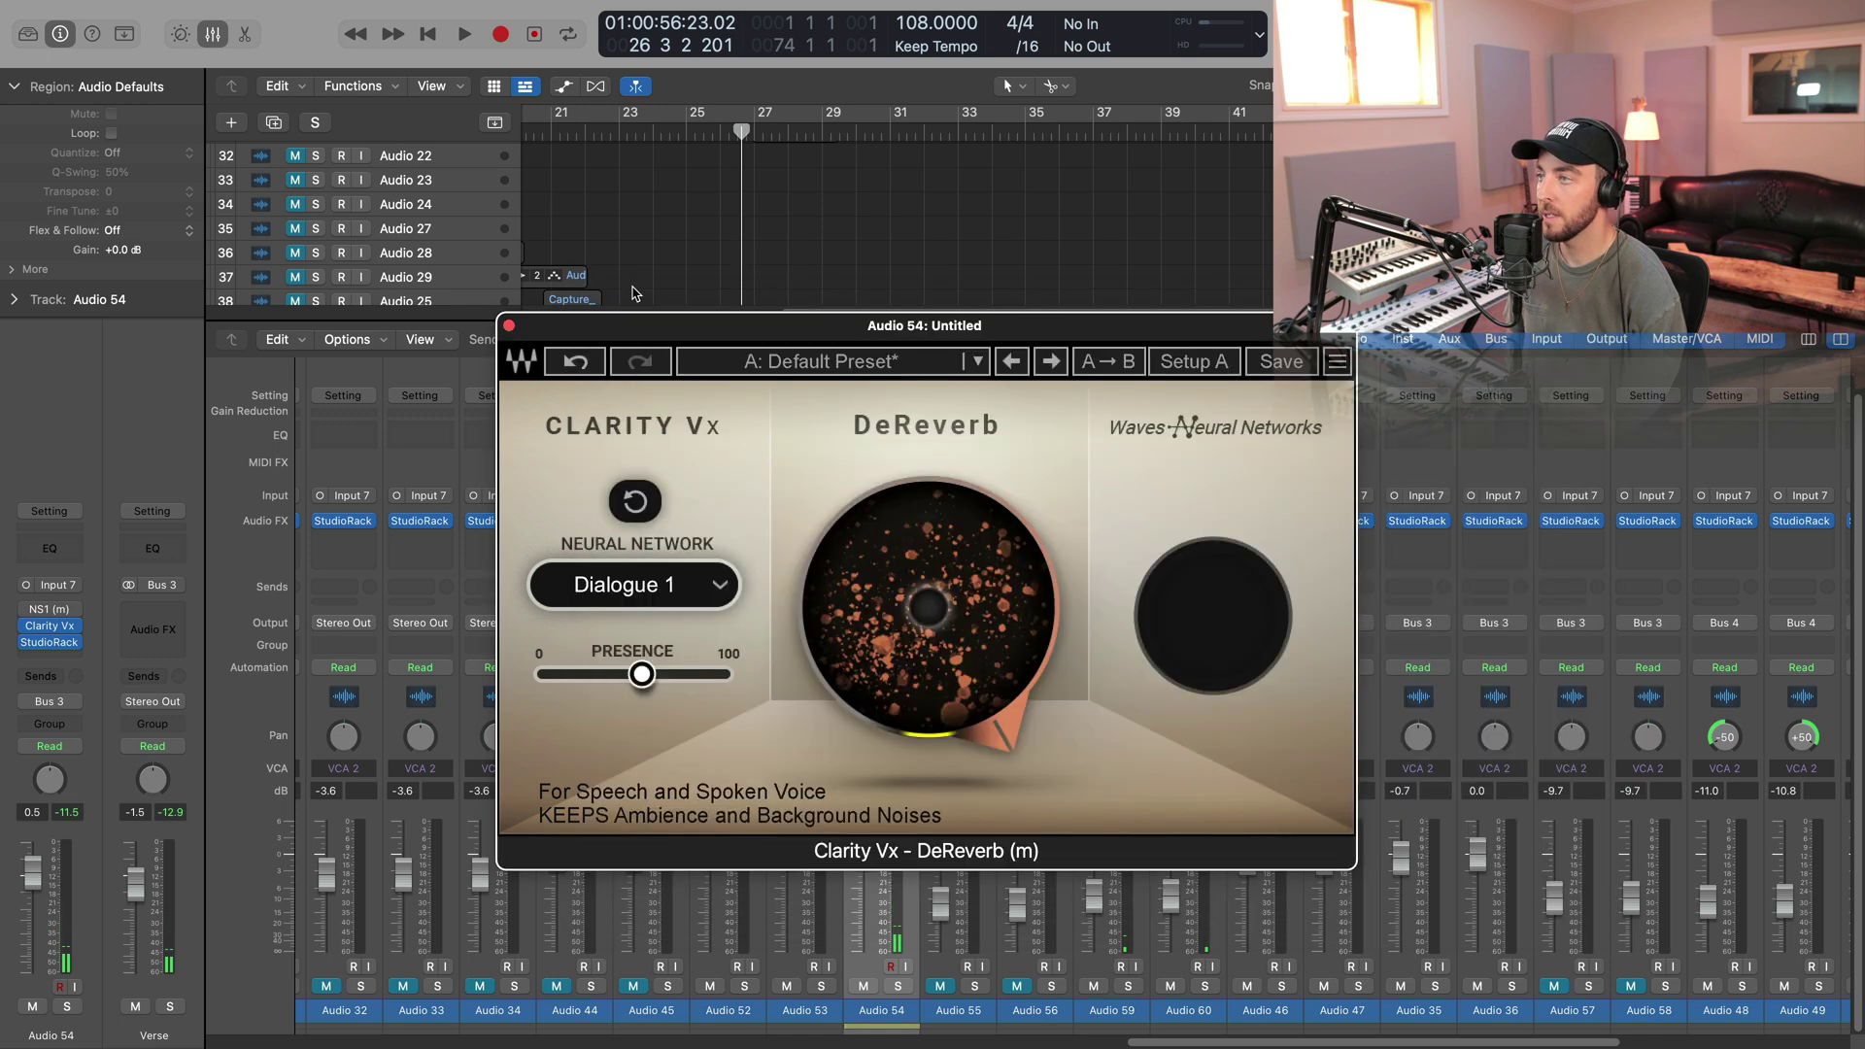
pyautogui.press('space')
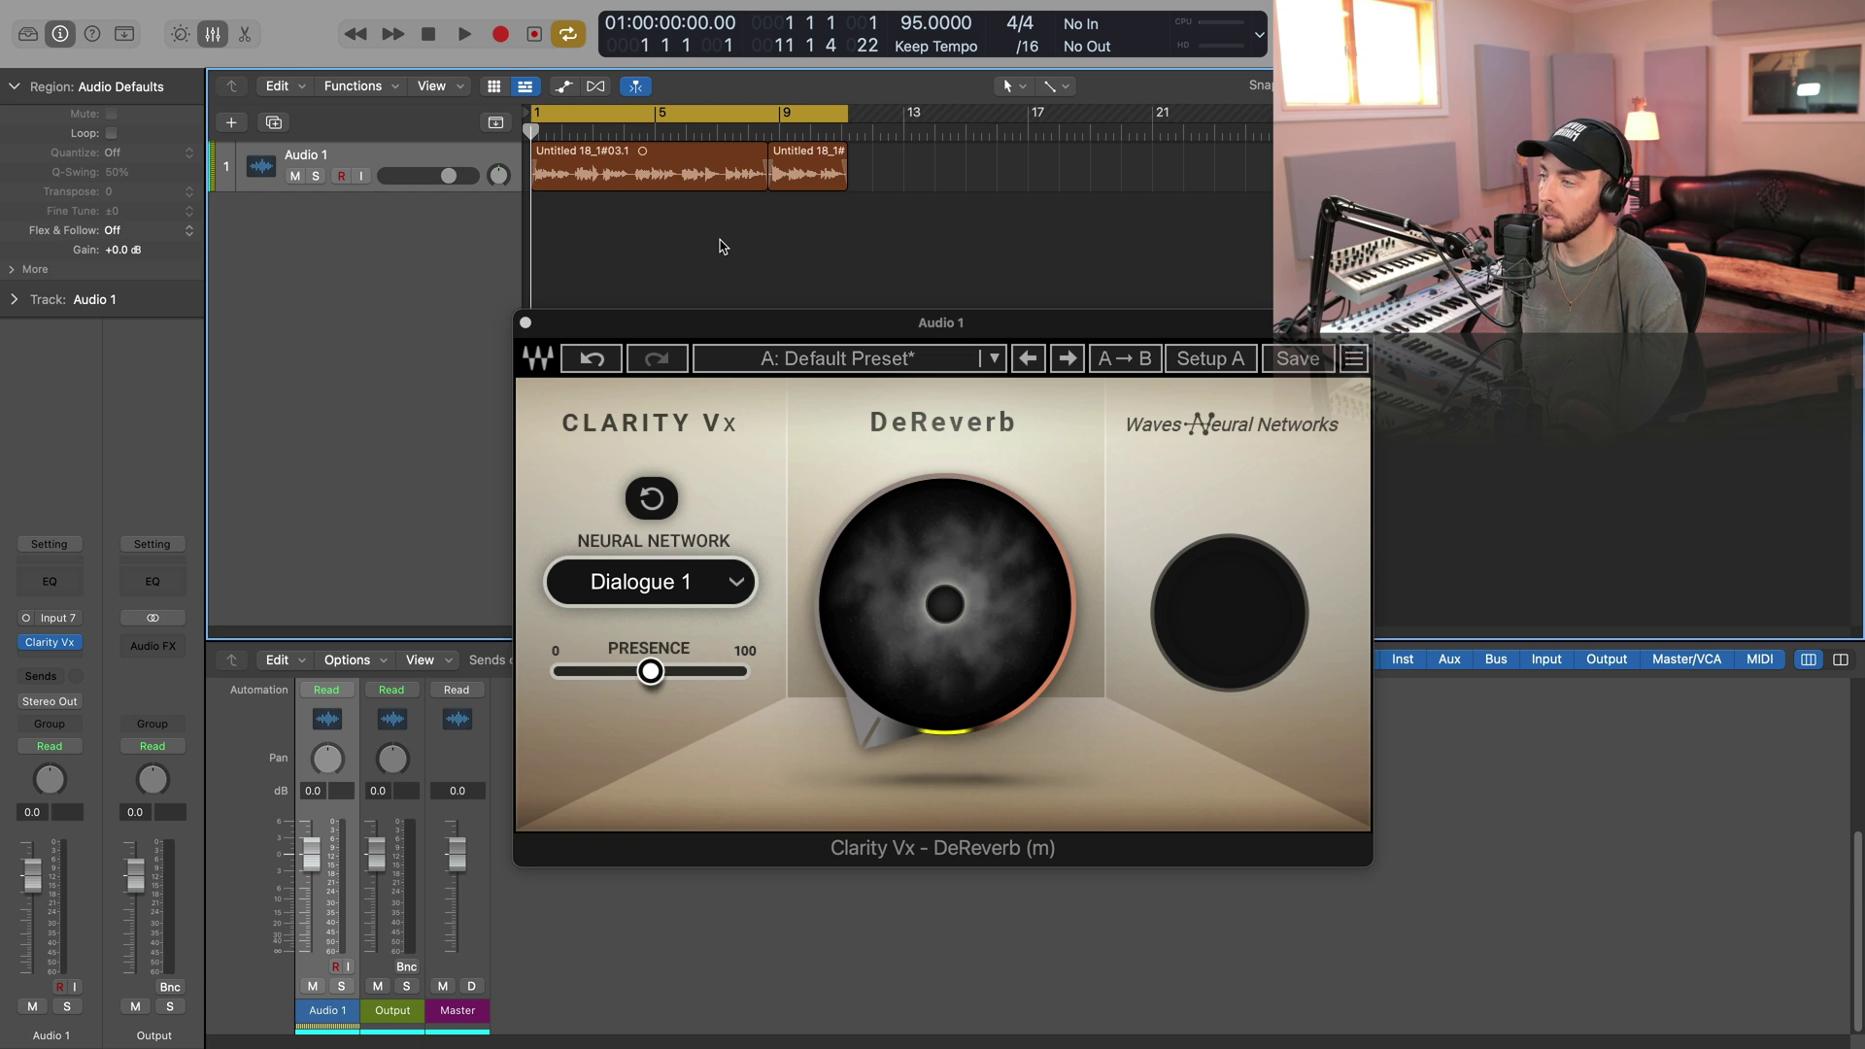
# Step: Play the Audio 1 recording with DeReverb at 0 to hear its untreated room reverb
pyautogui.click(947, 558)
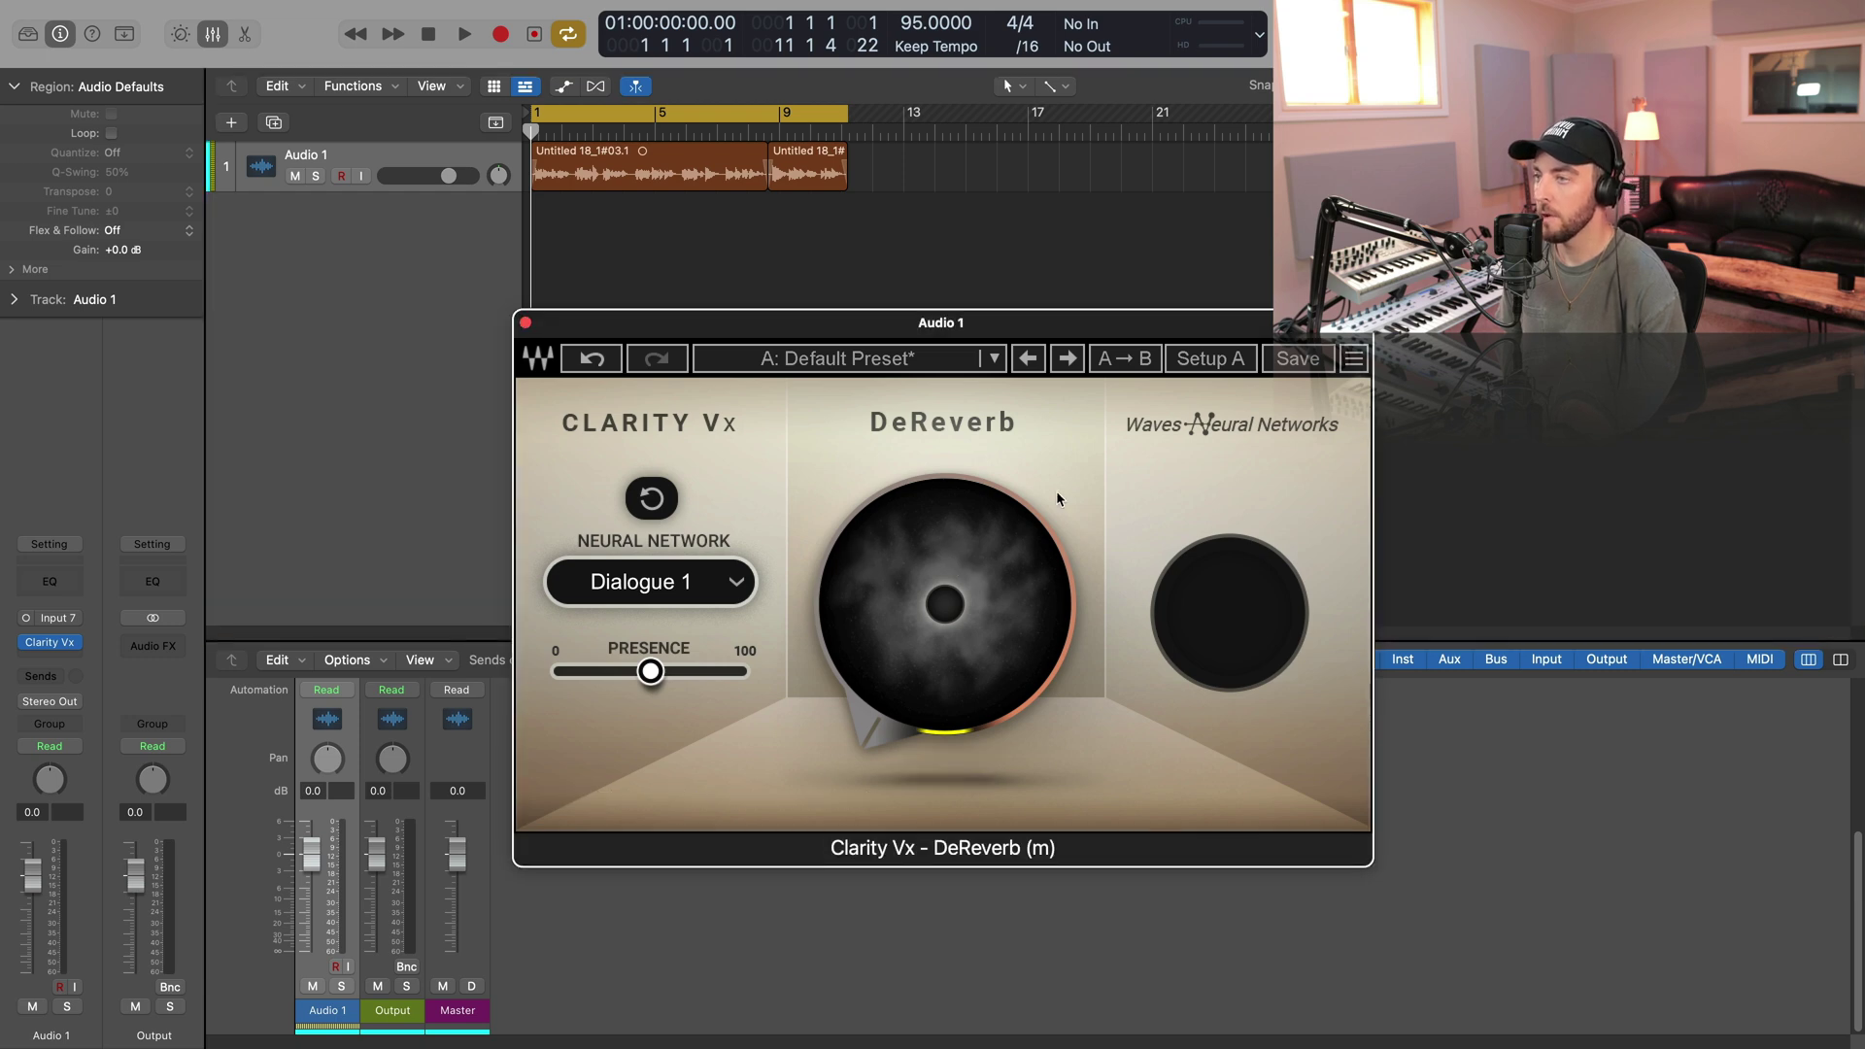
pyautogui.press('space')
pyautogui.click(757, 306)
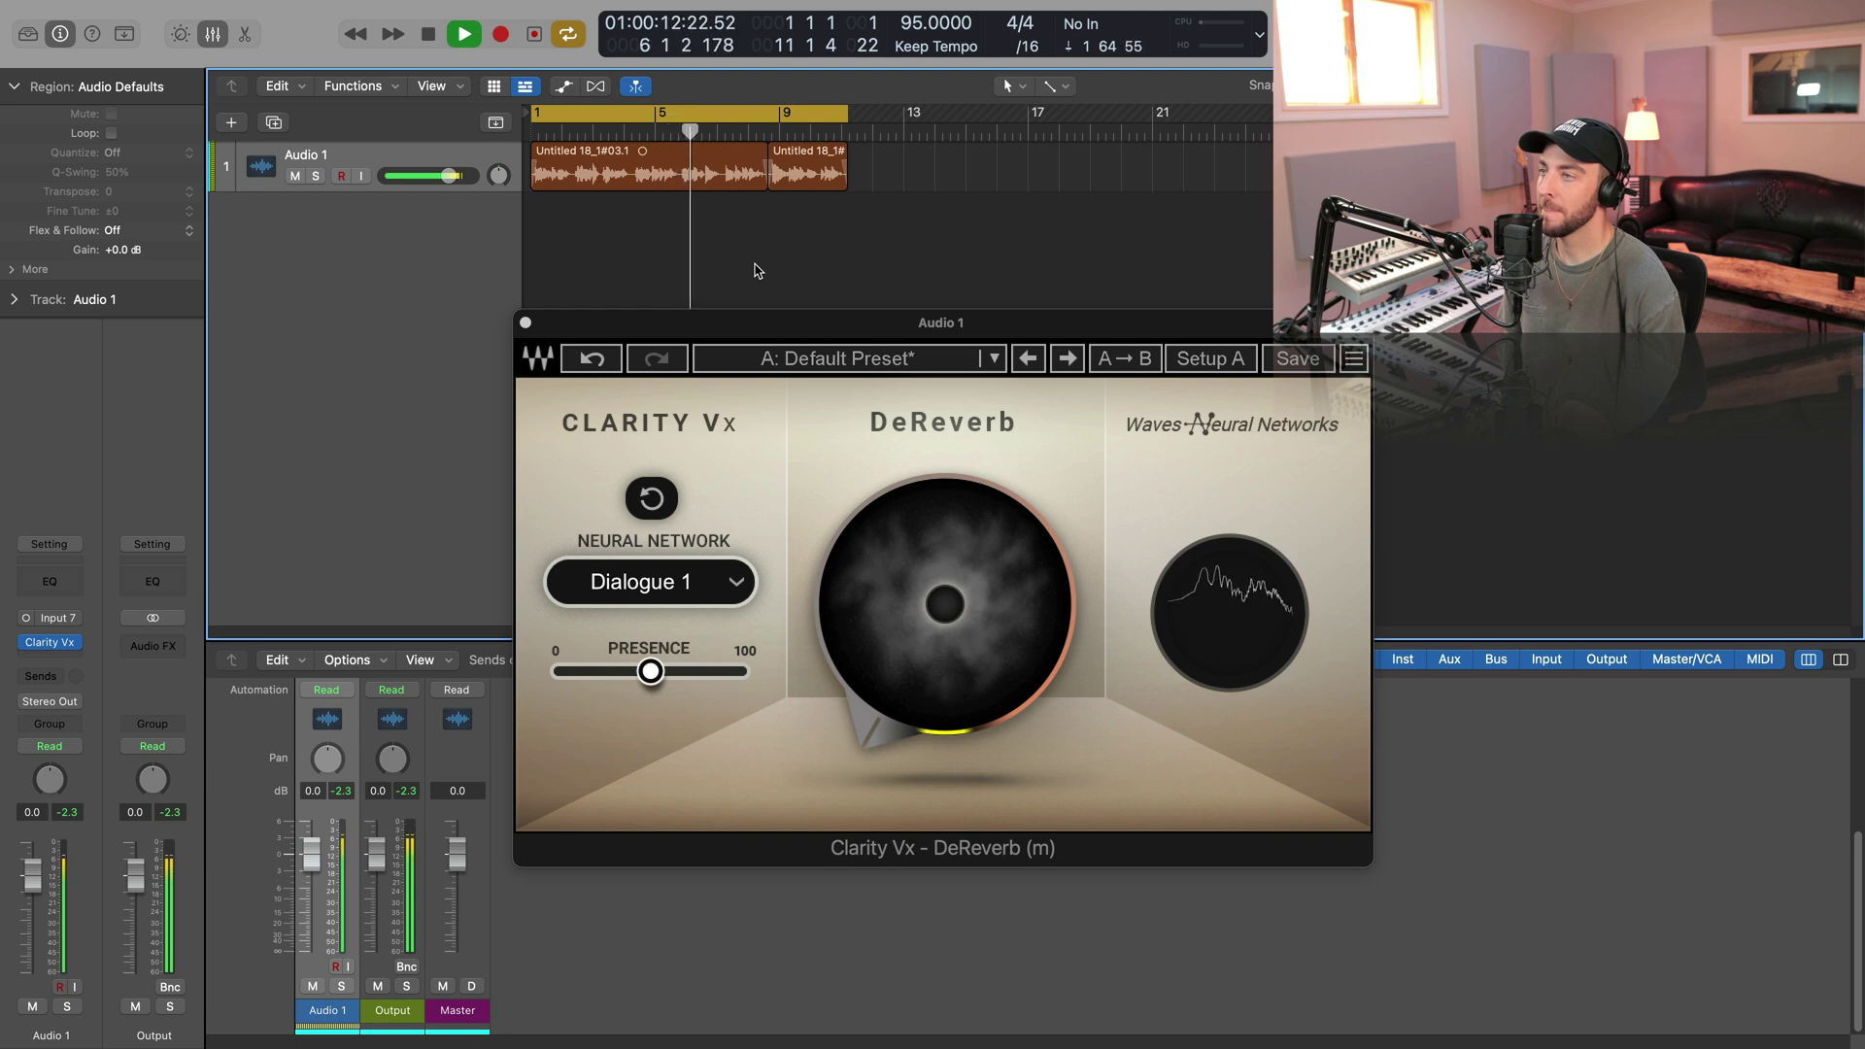
pyautogui.press('space')
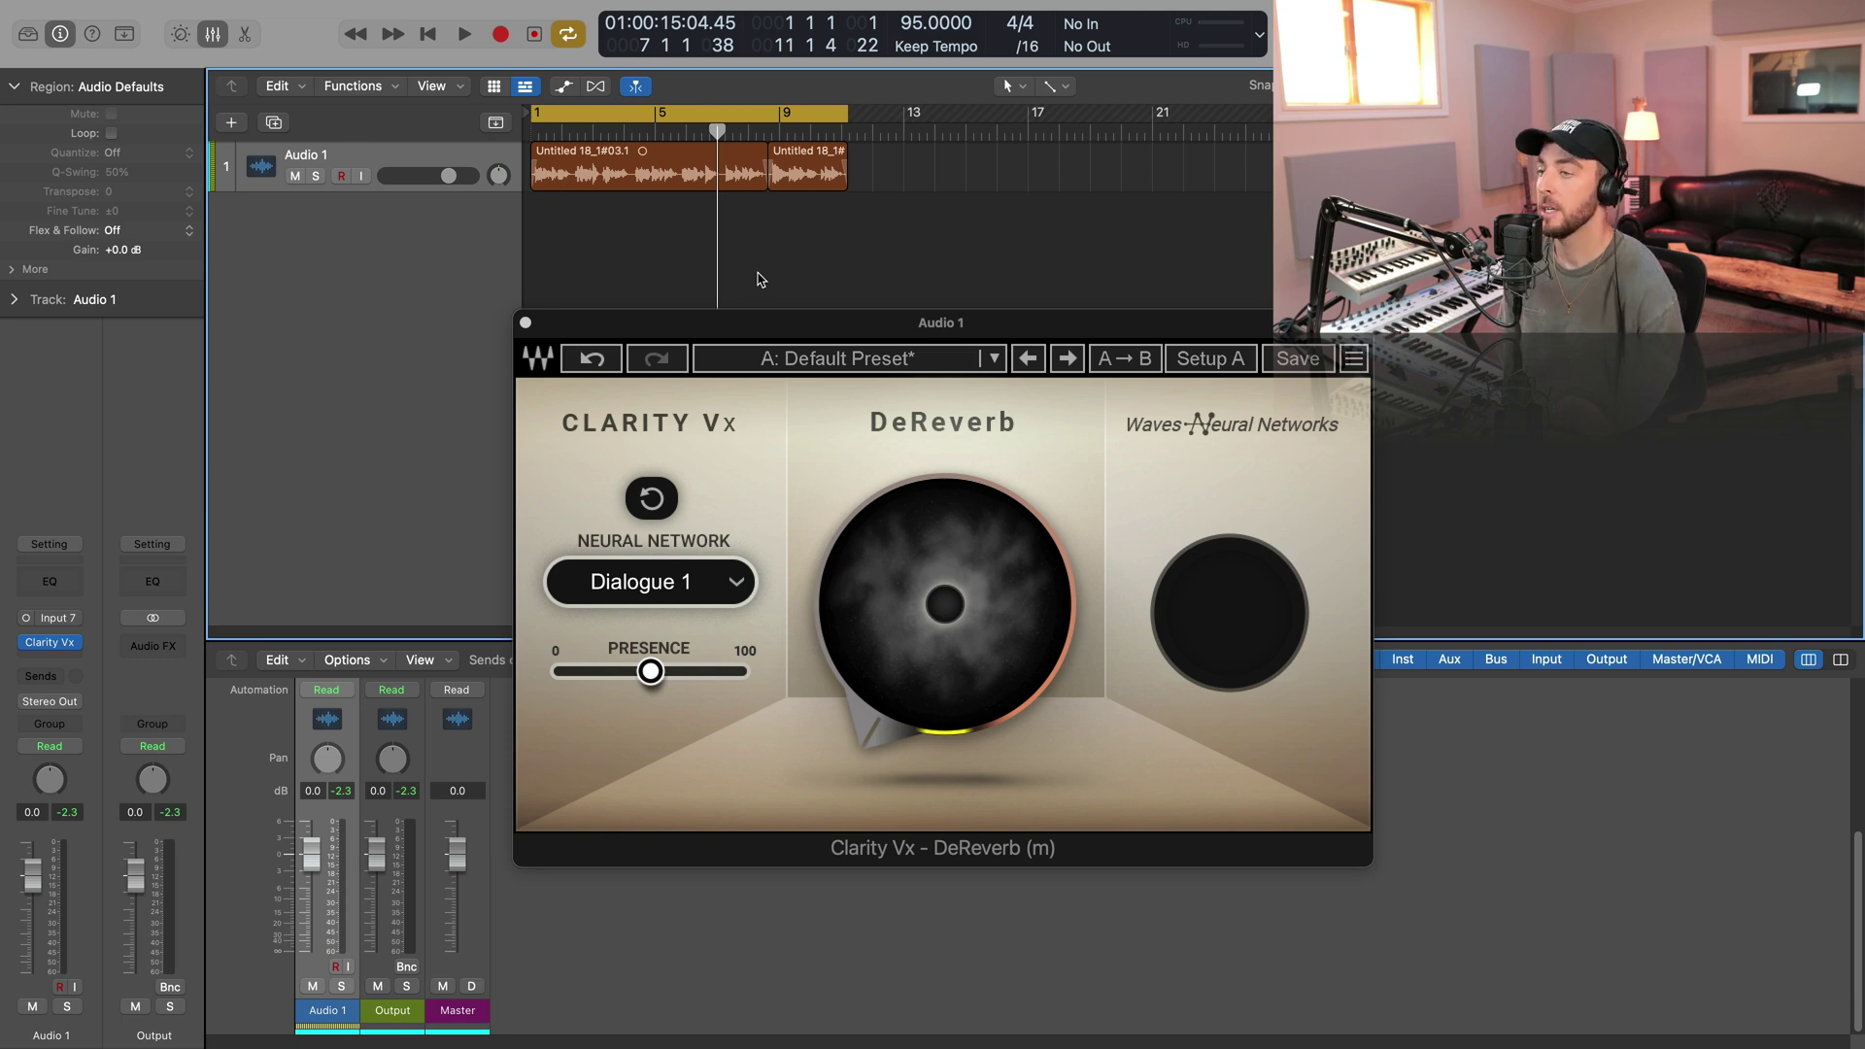
# Step: Play Audio 1 from the start, gradually raise its DeReverb amount to 100, and stop playback
pyautogui.moveTo(863, 527)
pyautogui.moveTo(938, 610)
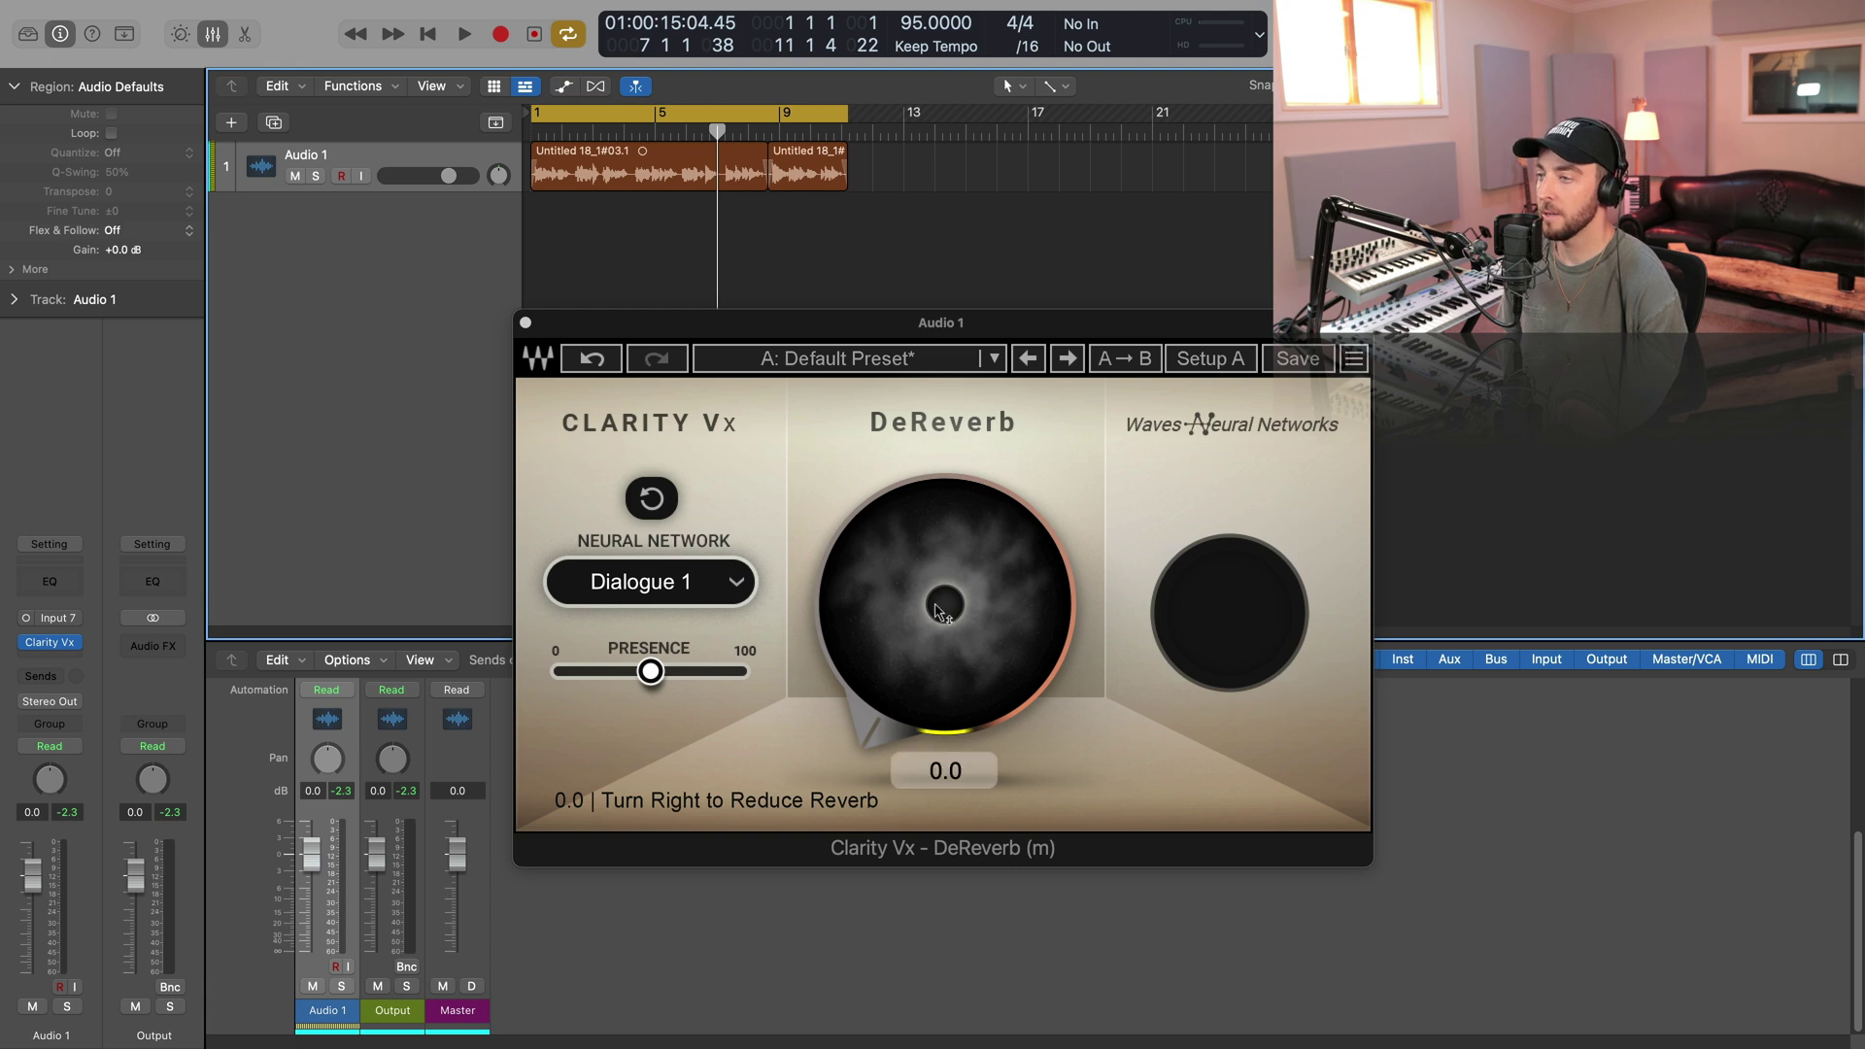
pyautogui.click(951, 609)
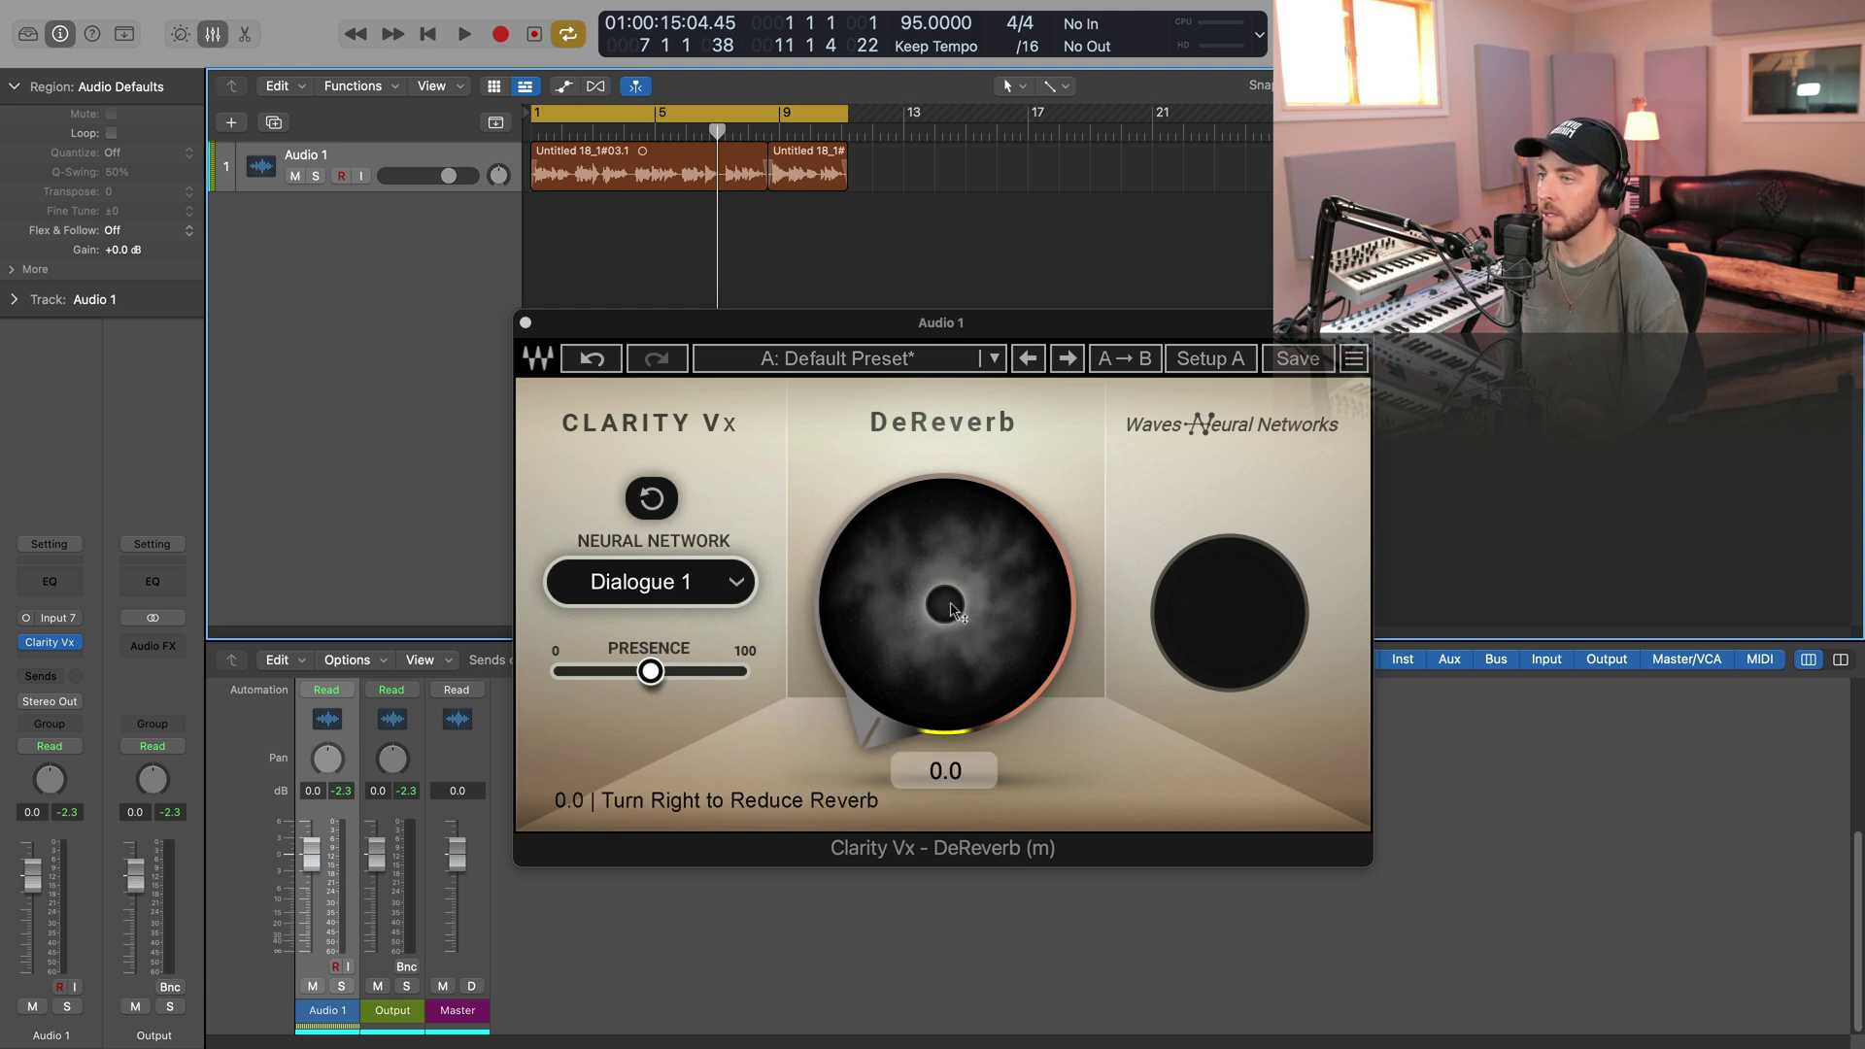
pyautogui.press('space')
pyautogui.scroll(10, 950, 610)
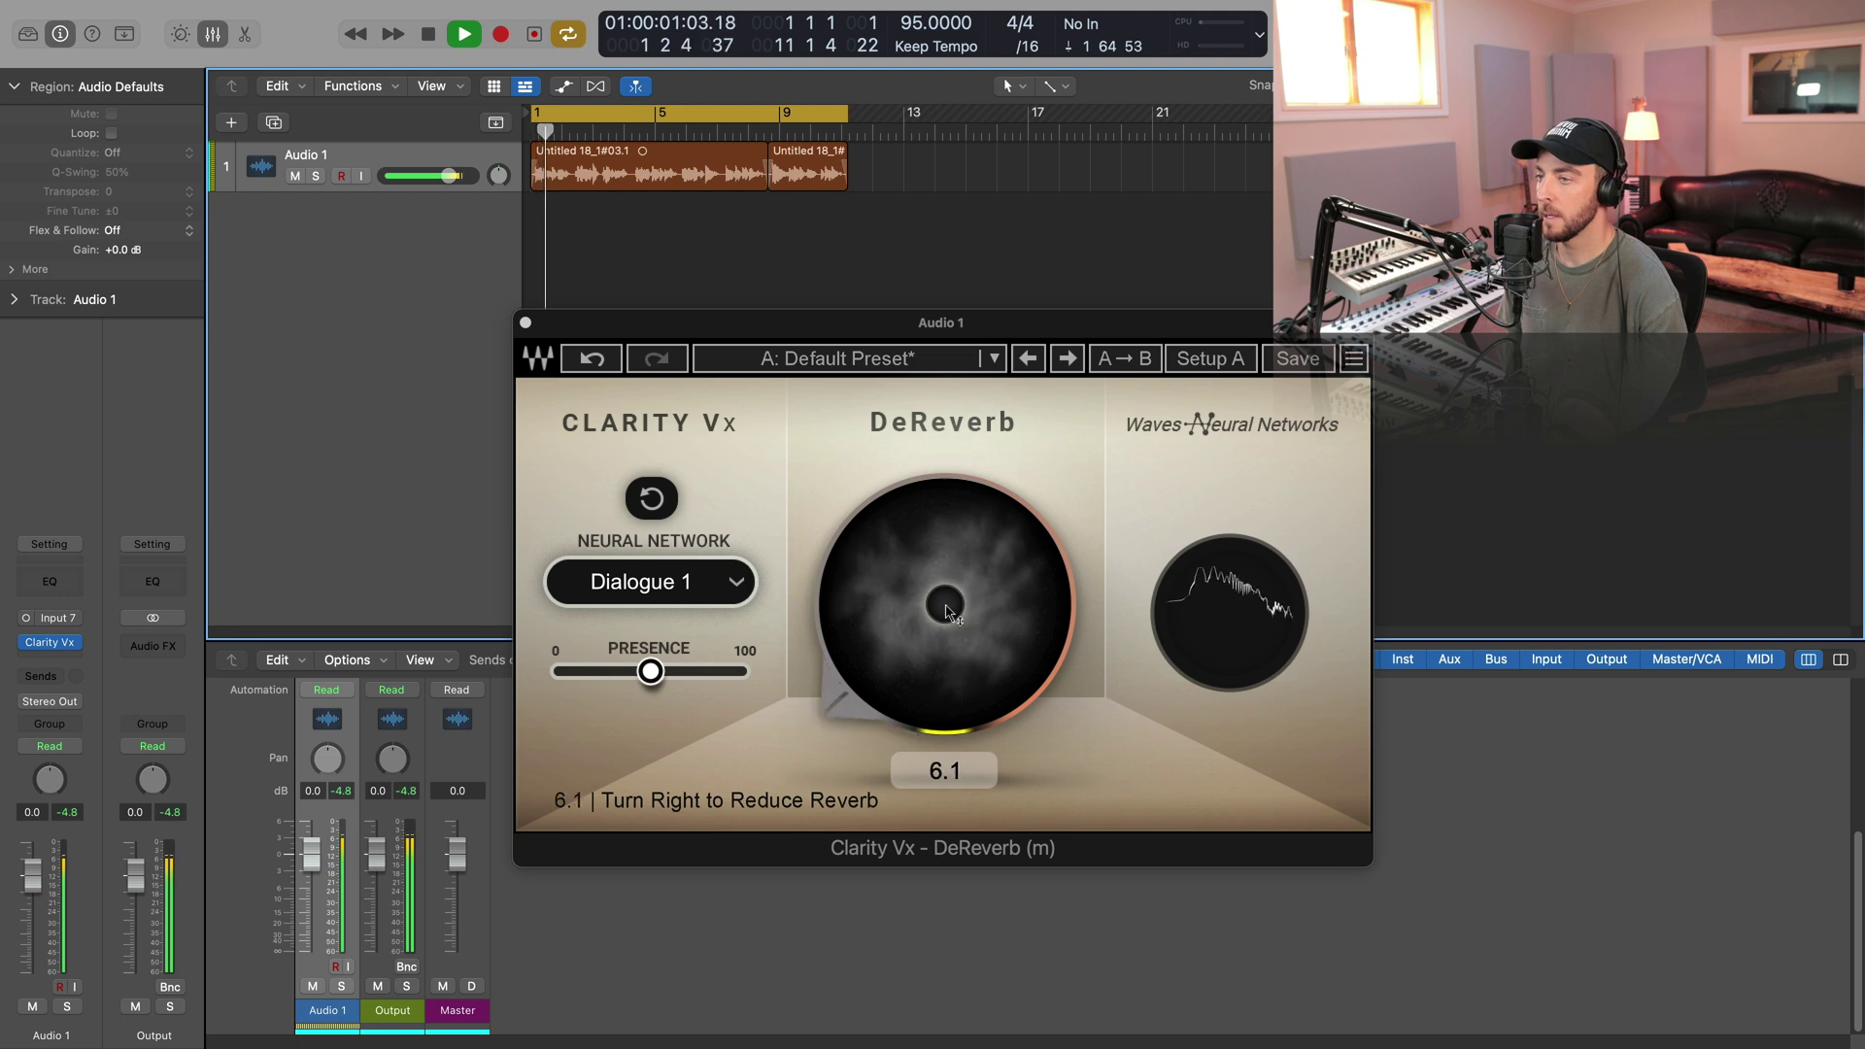
pyautogui.scroll(11, 947, 610)
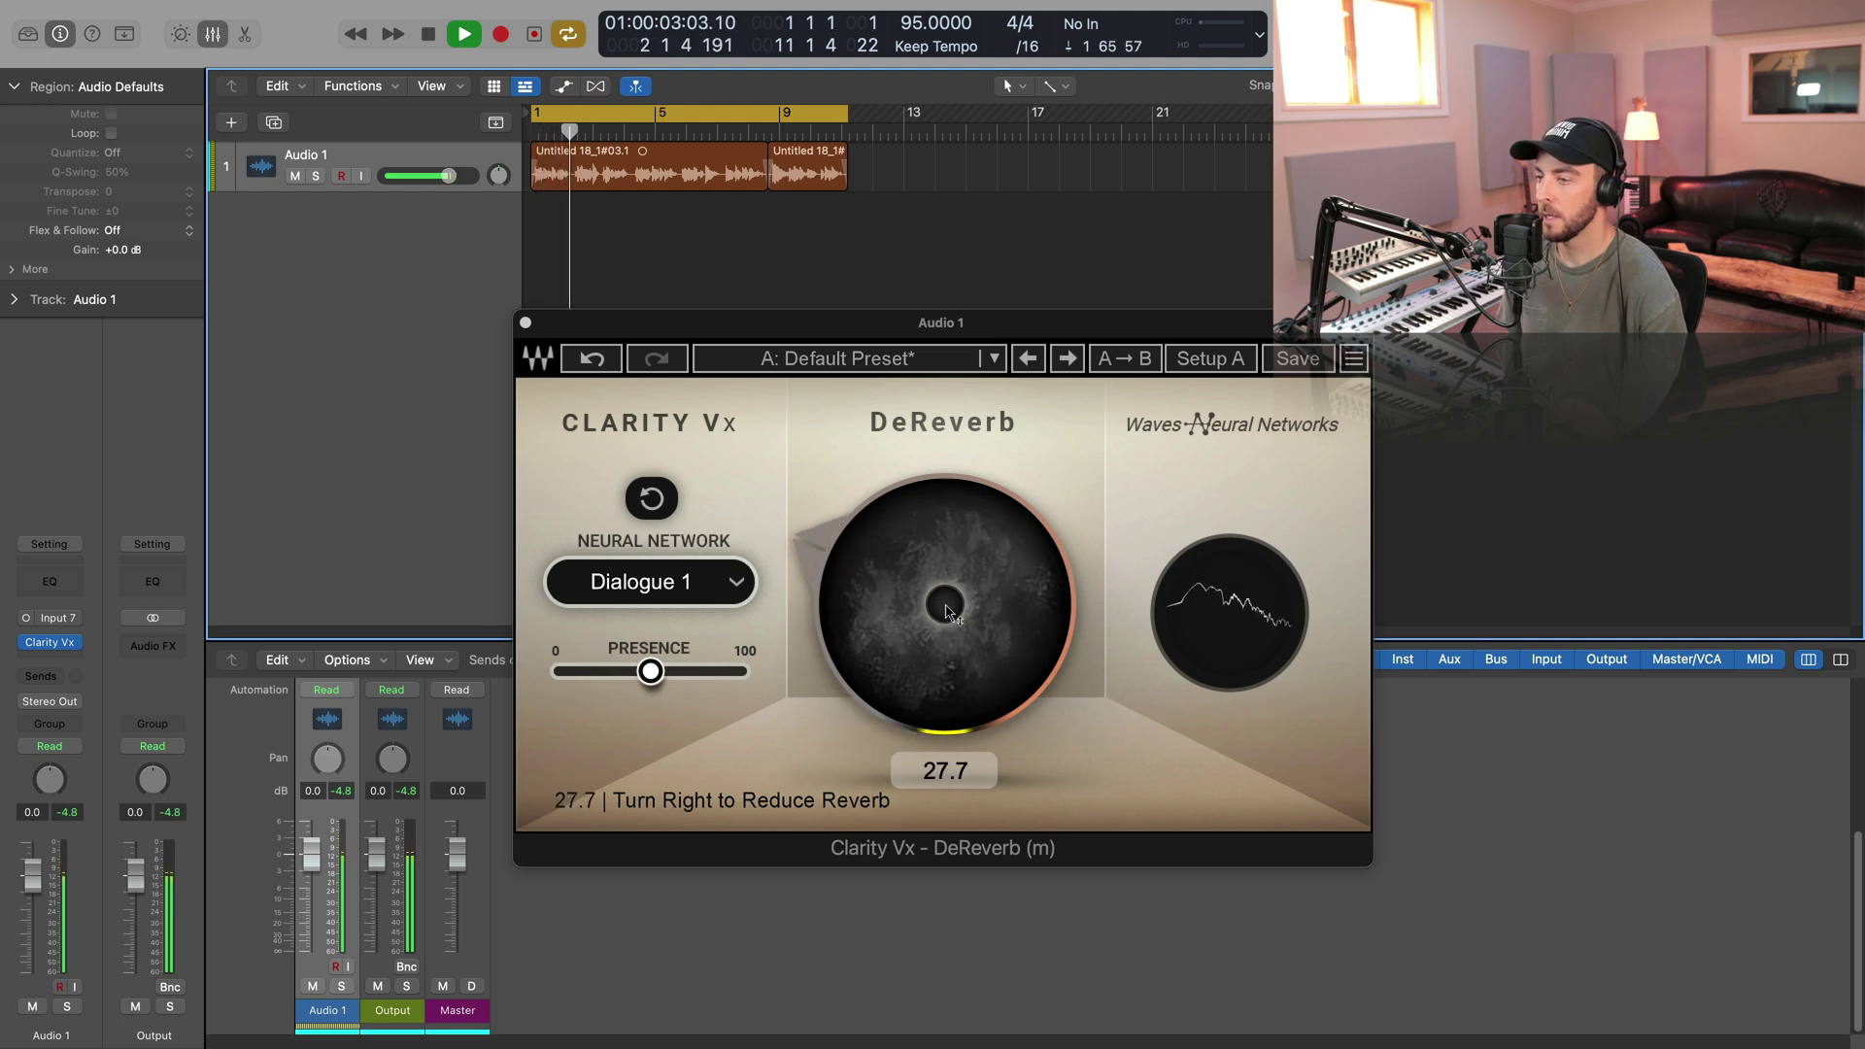
pyautogui.scroll(15, 947, 610)
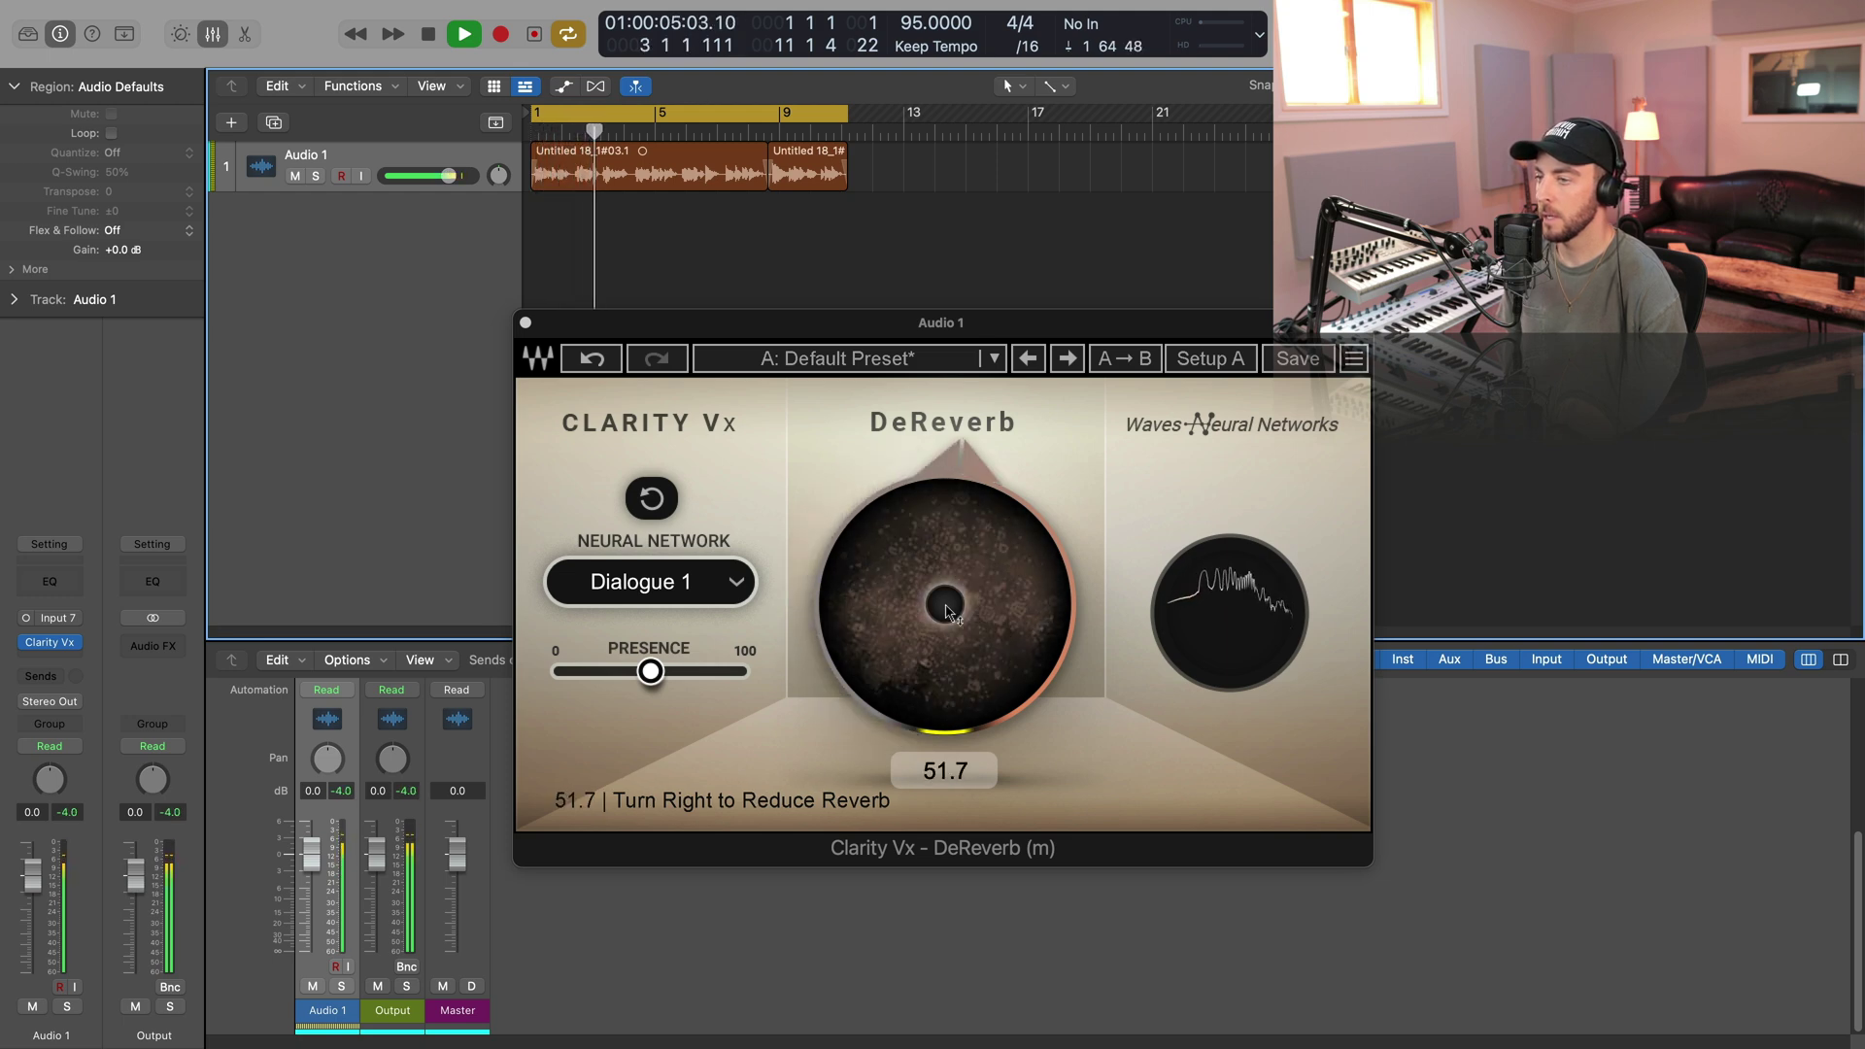
pyautogui.scroll(6, 947, 610)
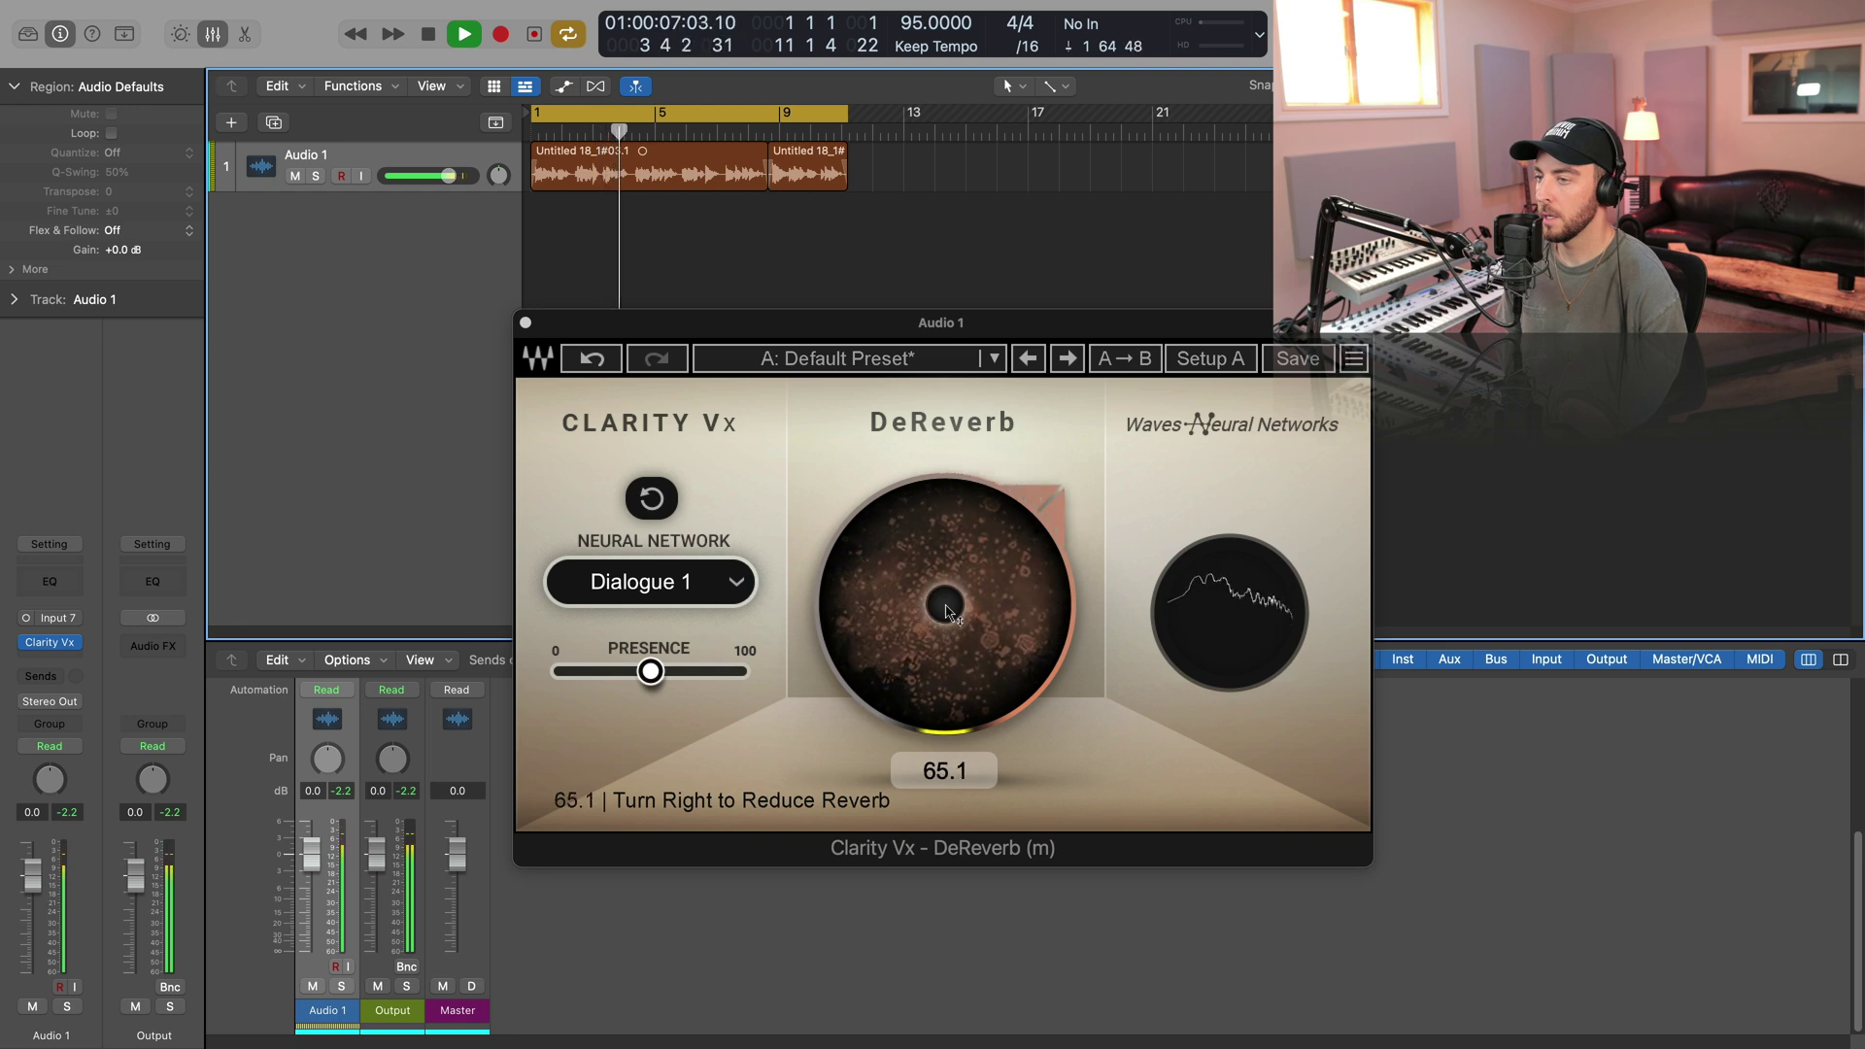
pyautogui.scroll(9, 947, 610)
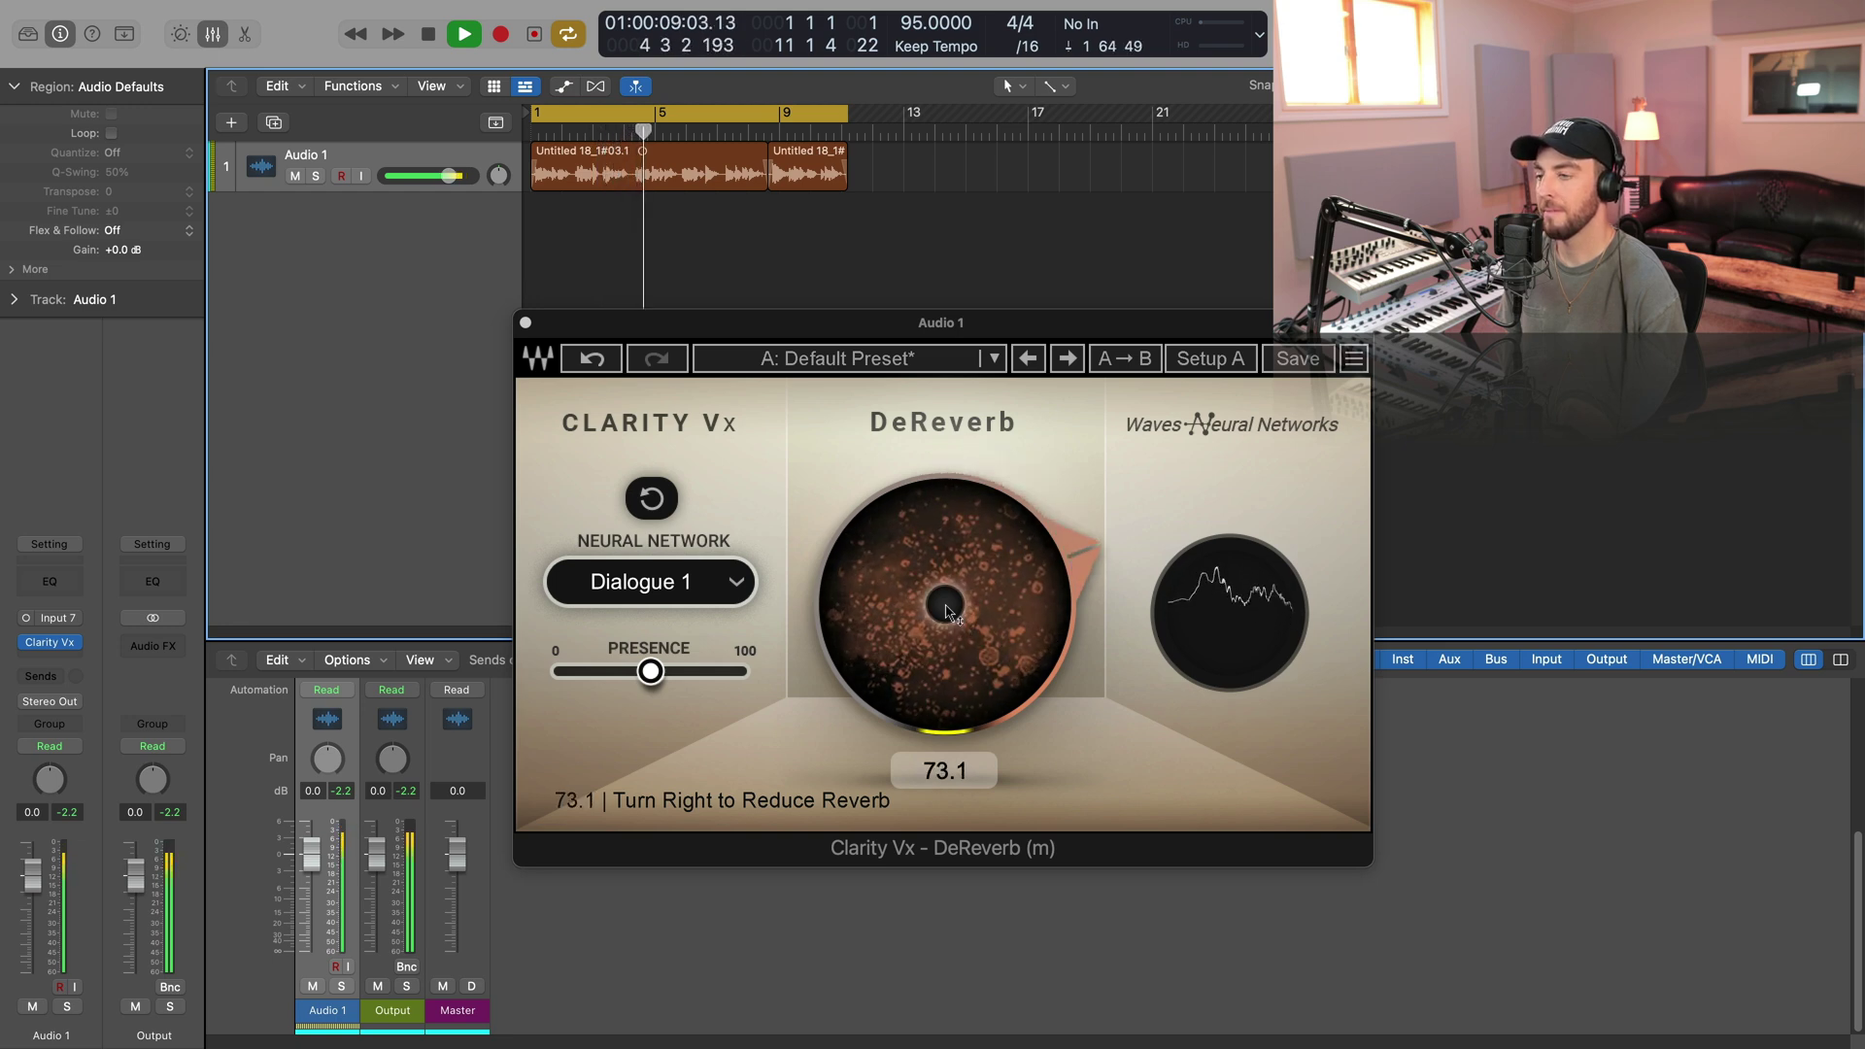
pyautogui.scroll(14, 947, 610)
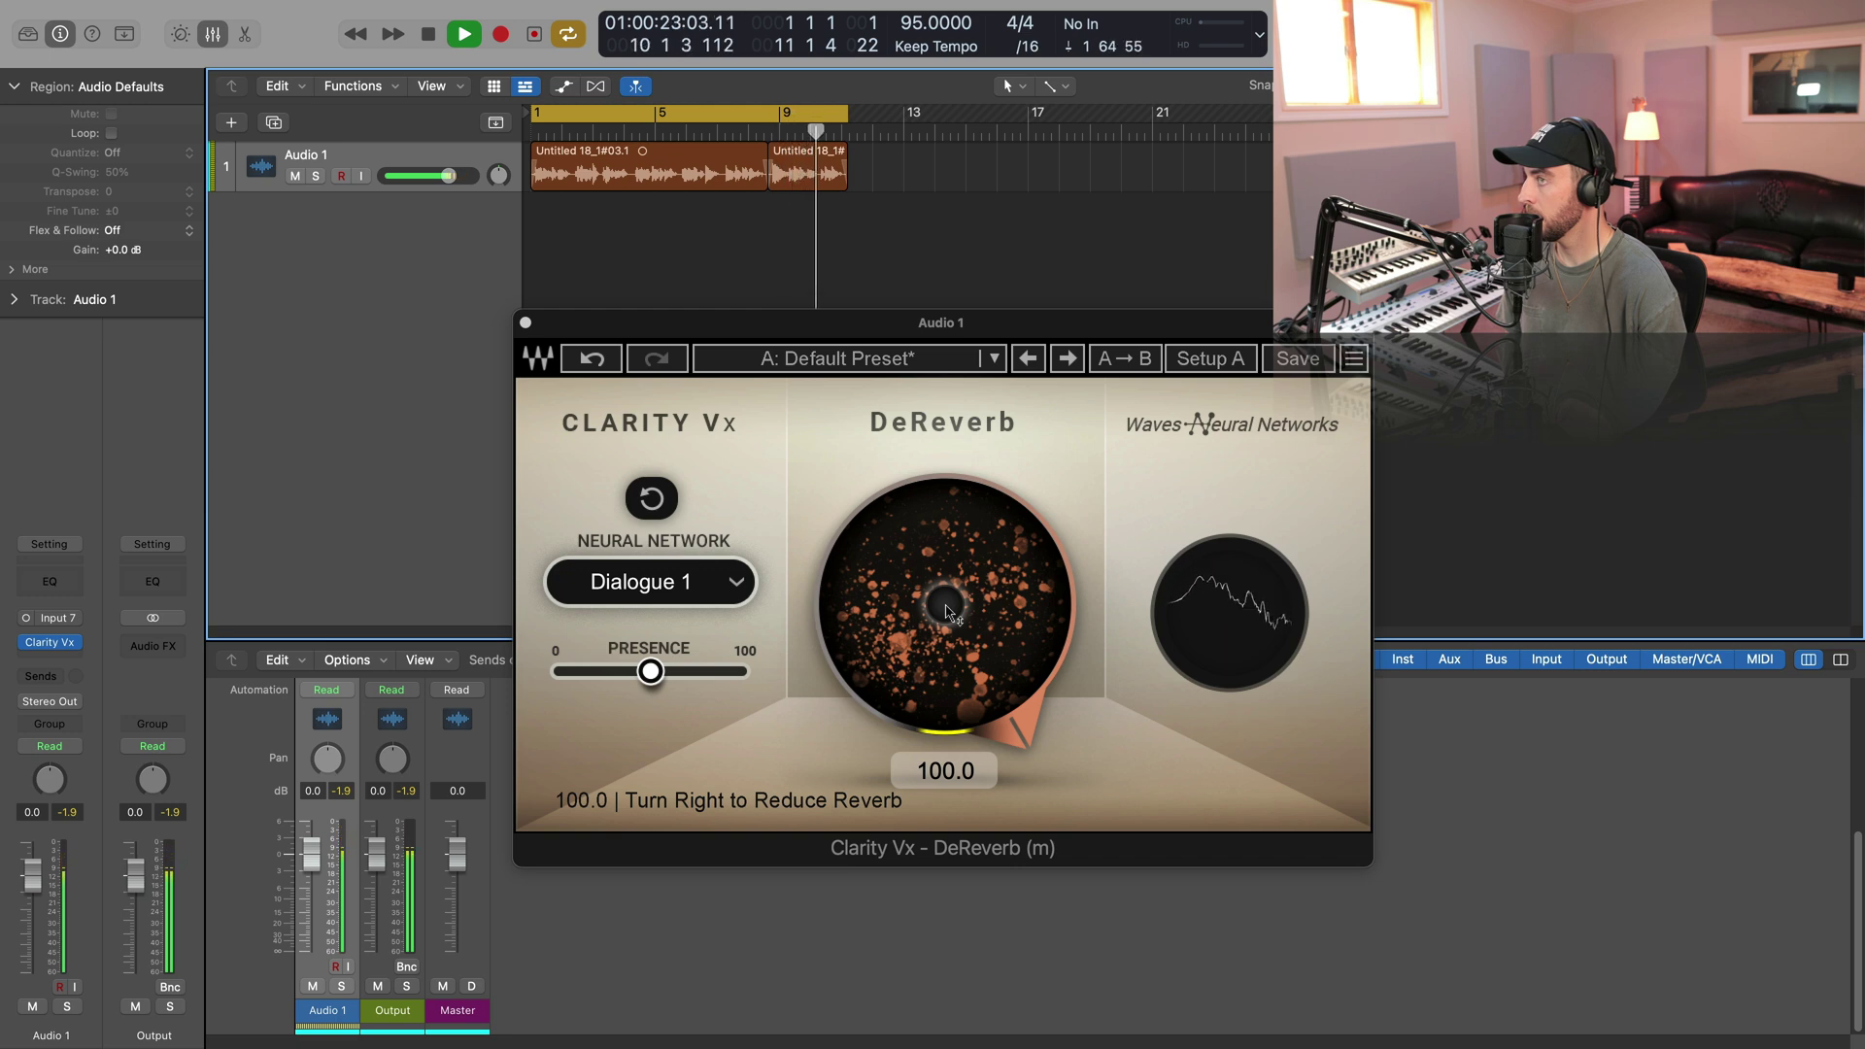
pyautogui.press('space')
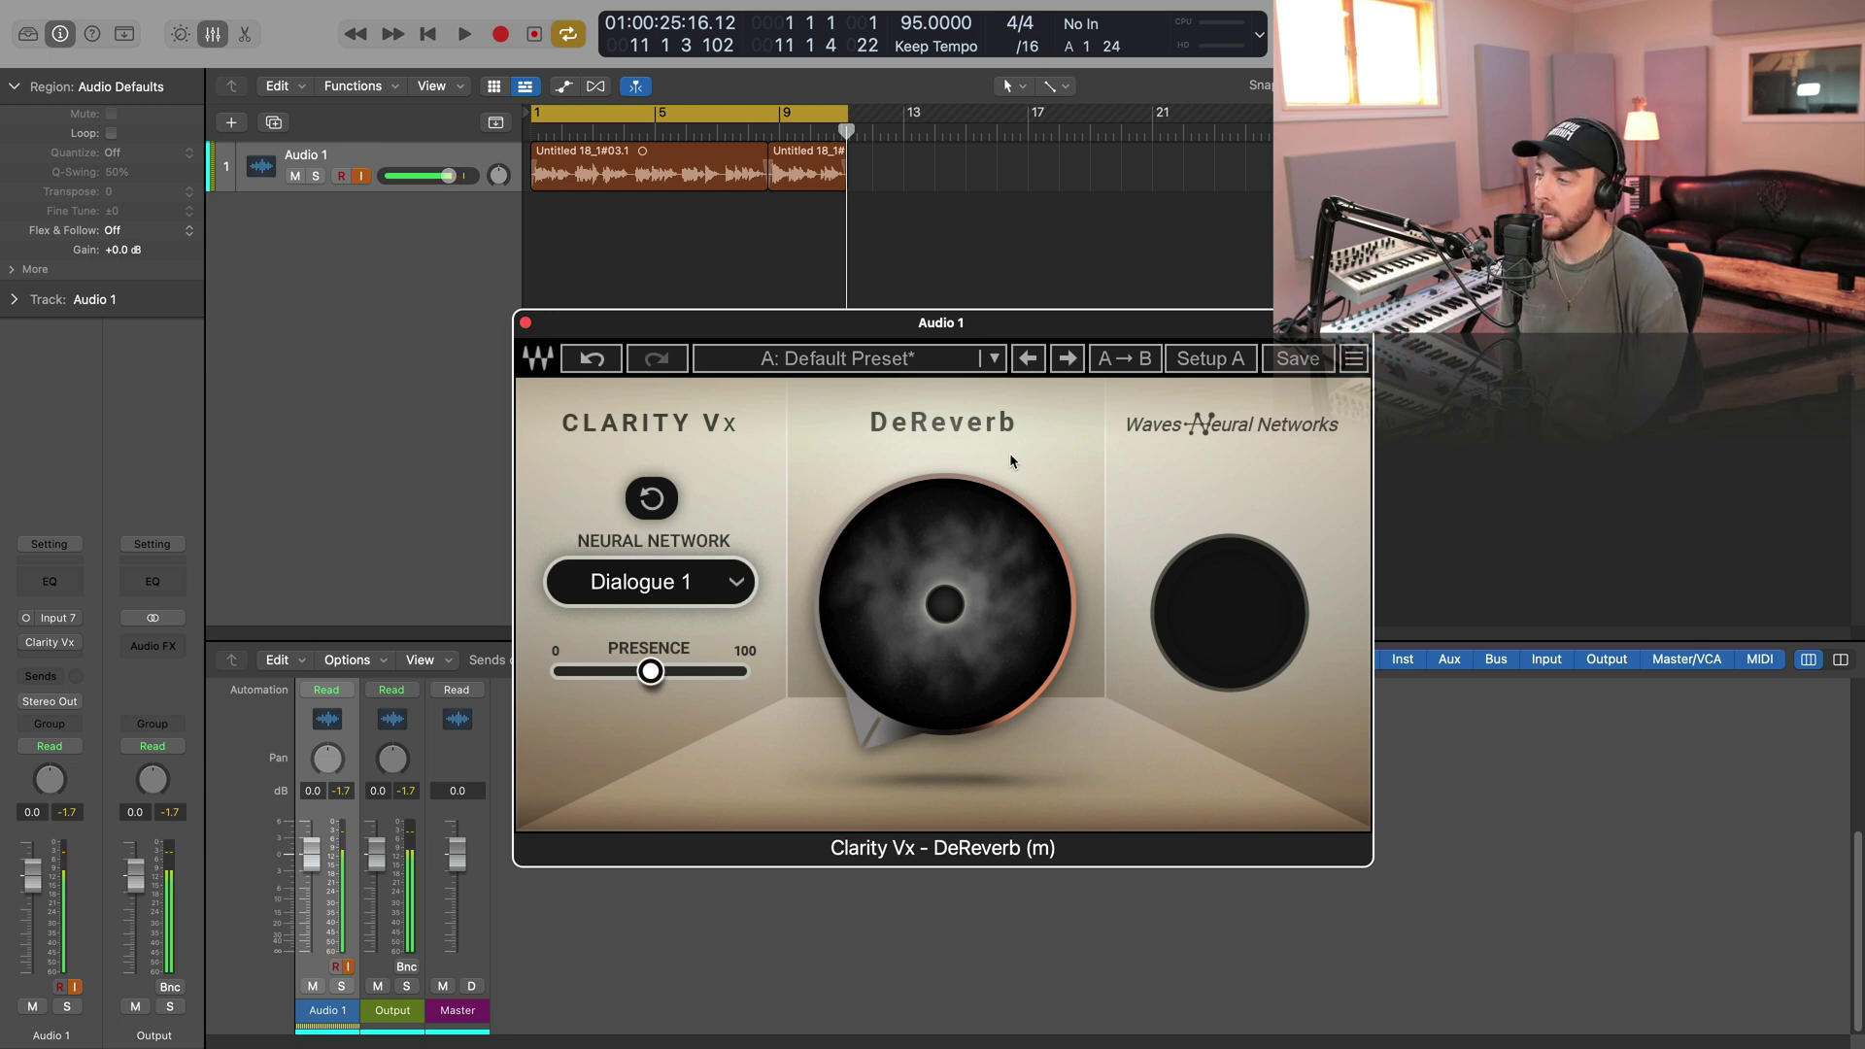
# Step: Activate Clarity Vx DeReverb on the live-monitored Audio 1 track and raise its DeReverb amount from 0 to 100
pyautogui.click(28, 642)
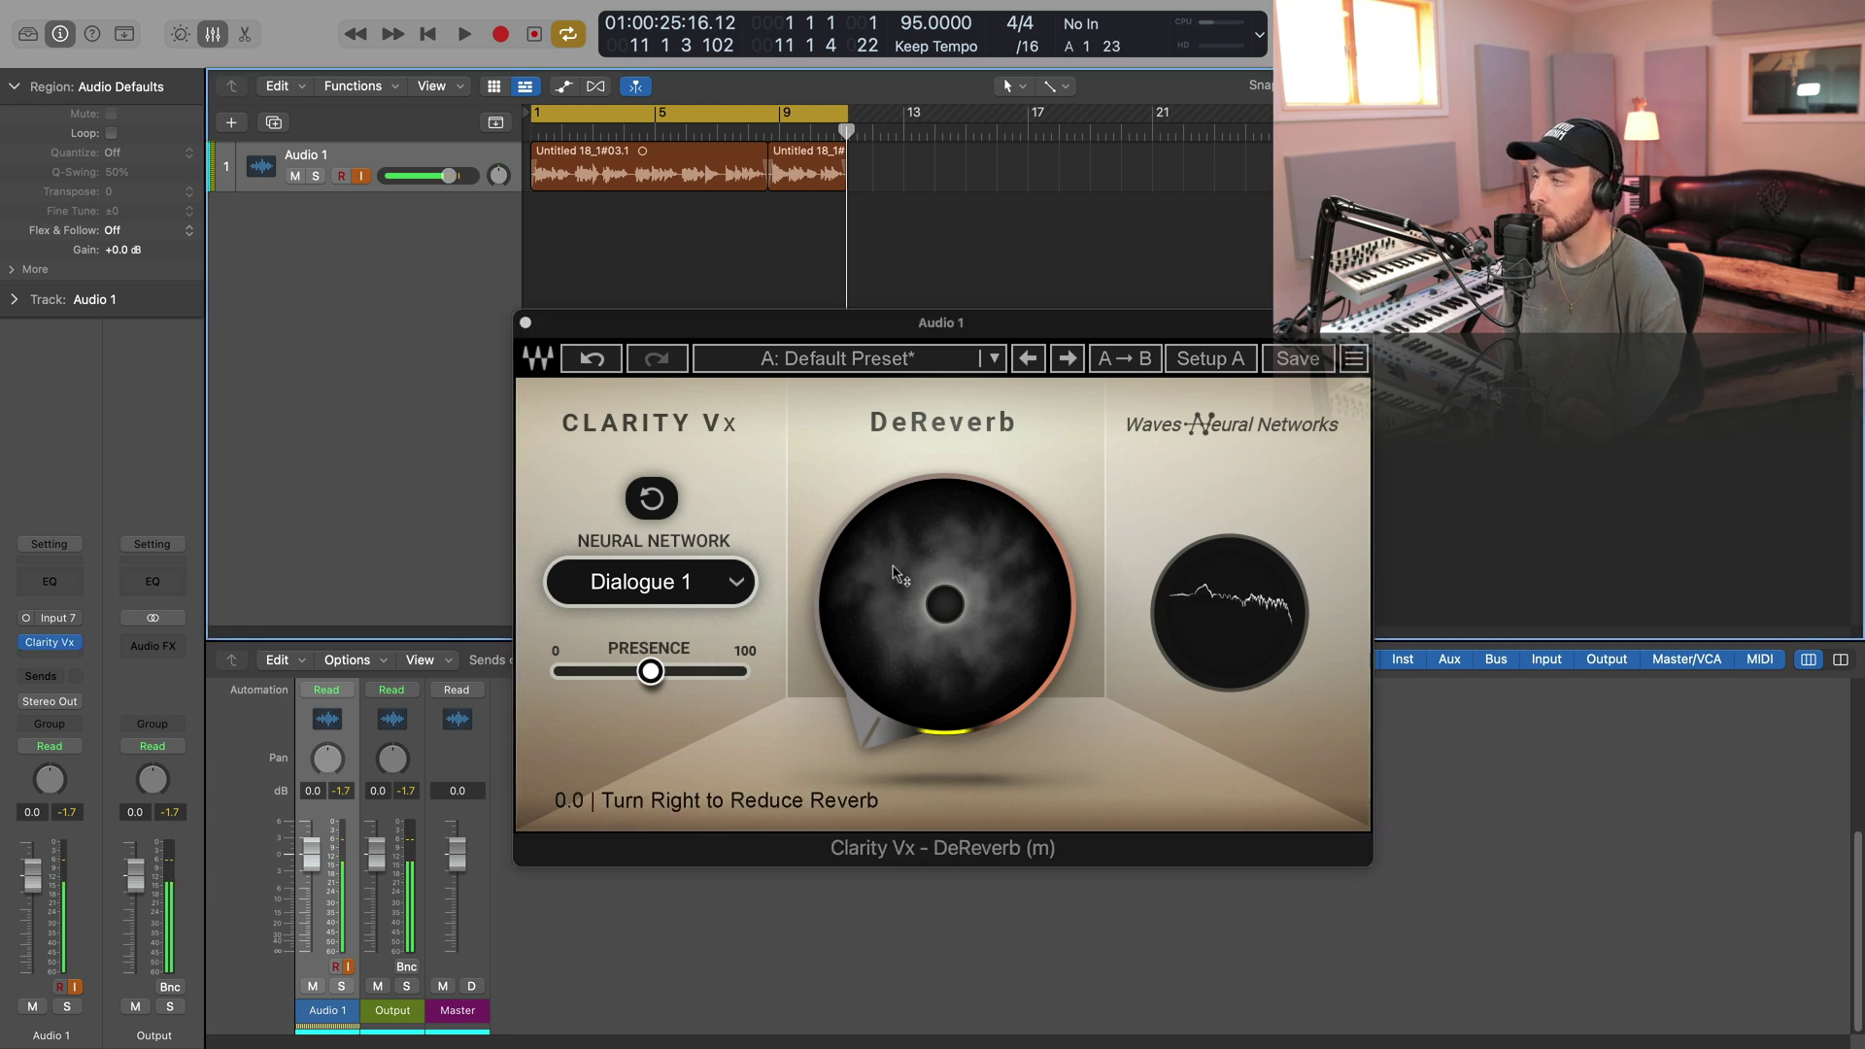
pyautogui.moveTo(1020, 634); pyautogui.dragTo(1020, 437)
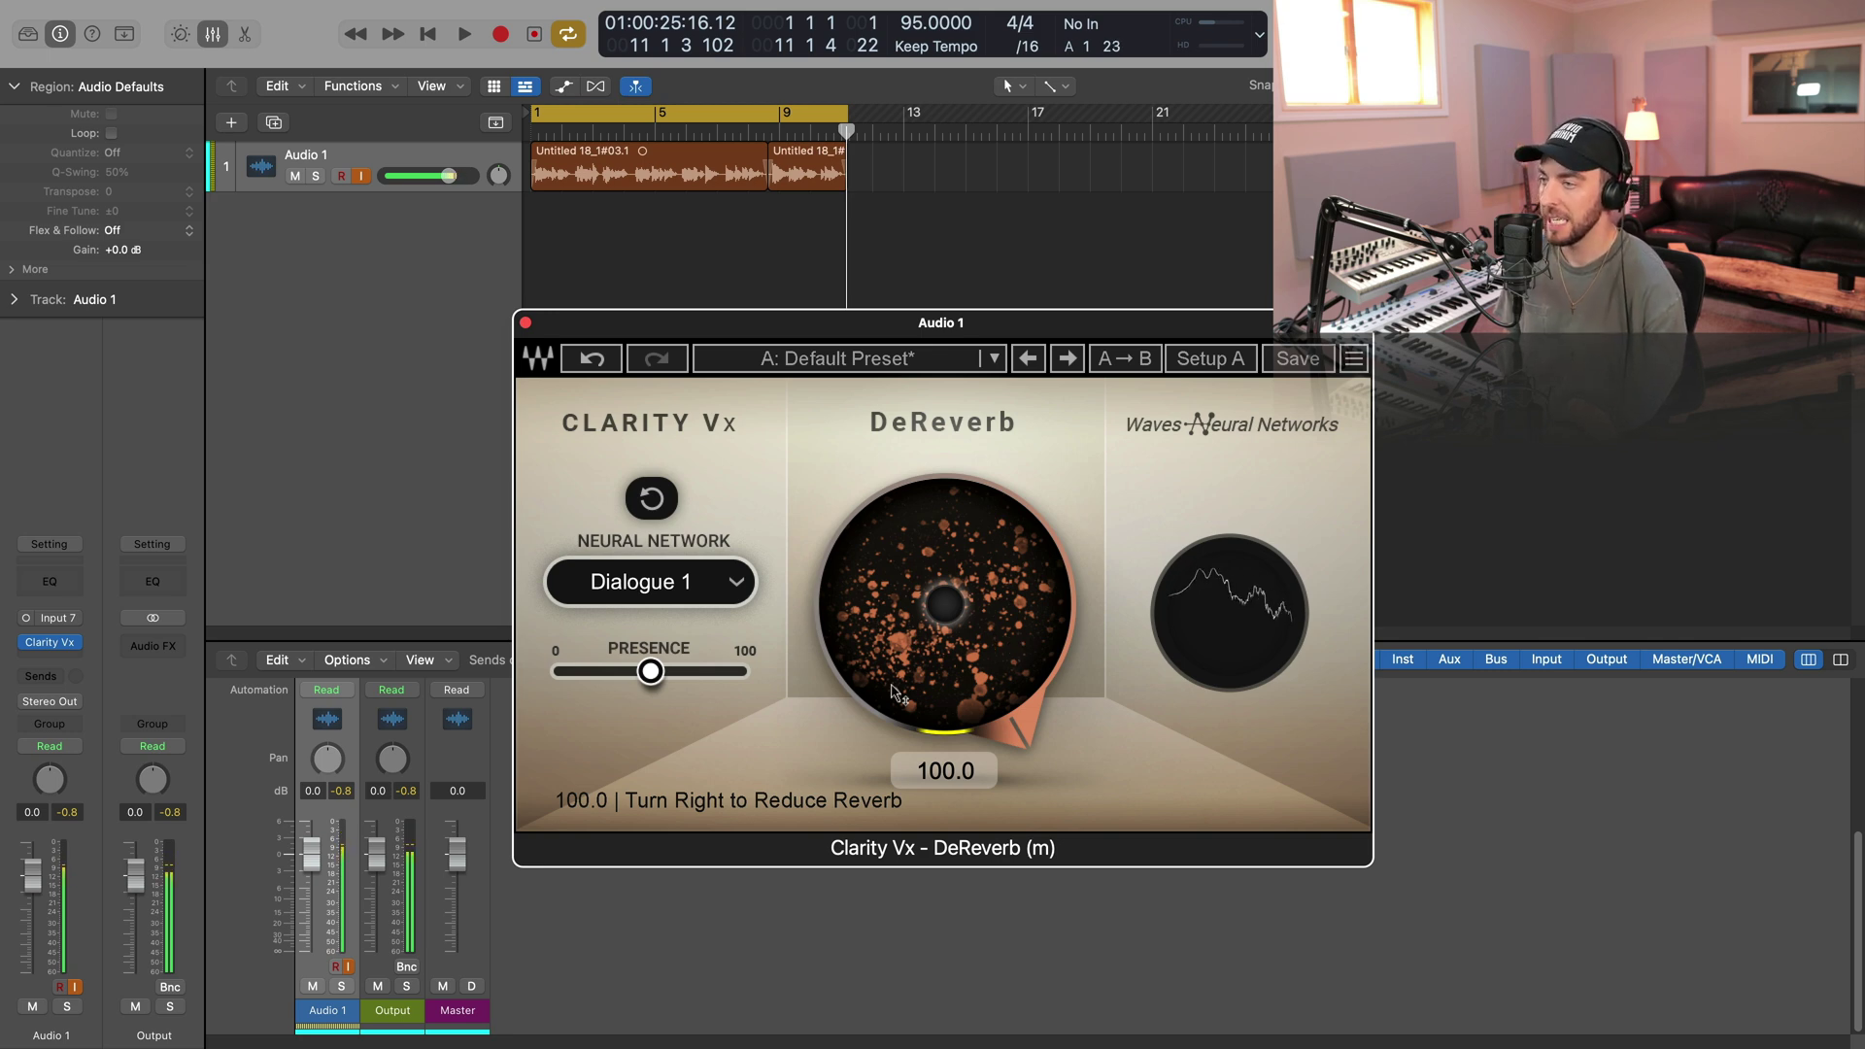
pyautogui.moveTo(52, 646)
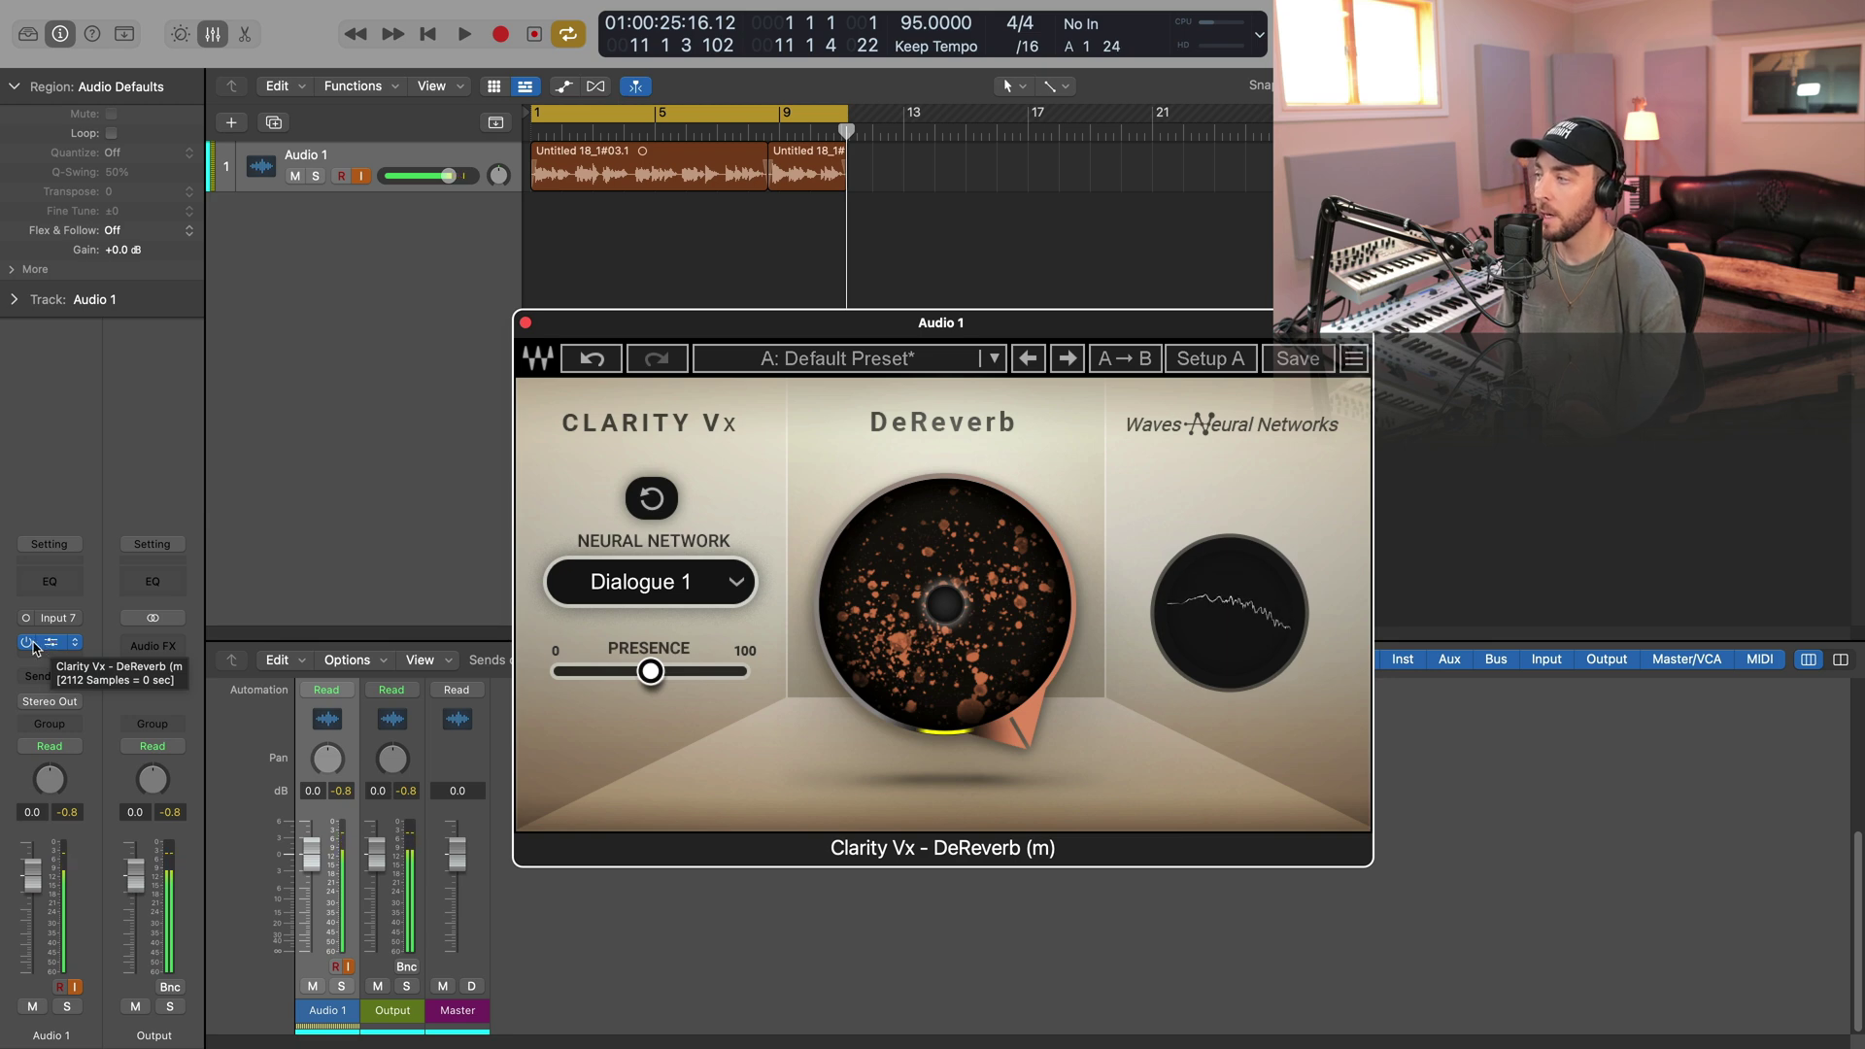
pyautogui.click(781, 624)
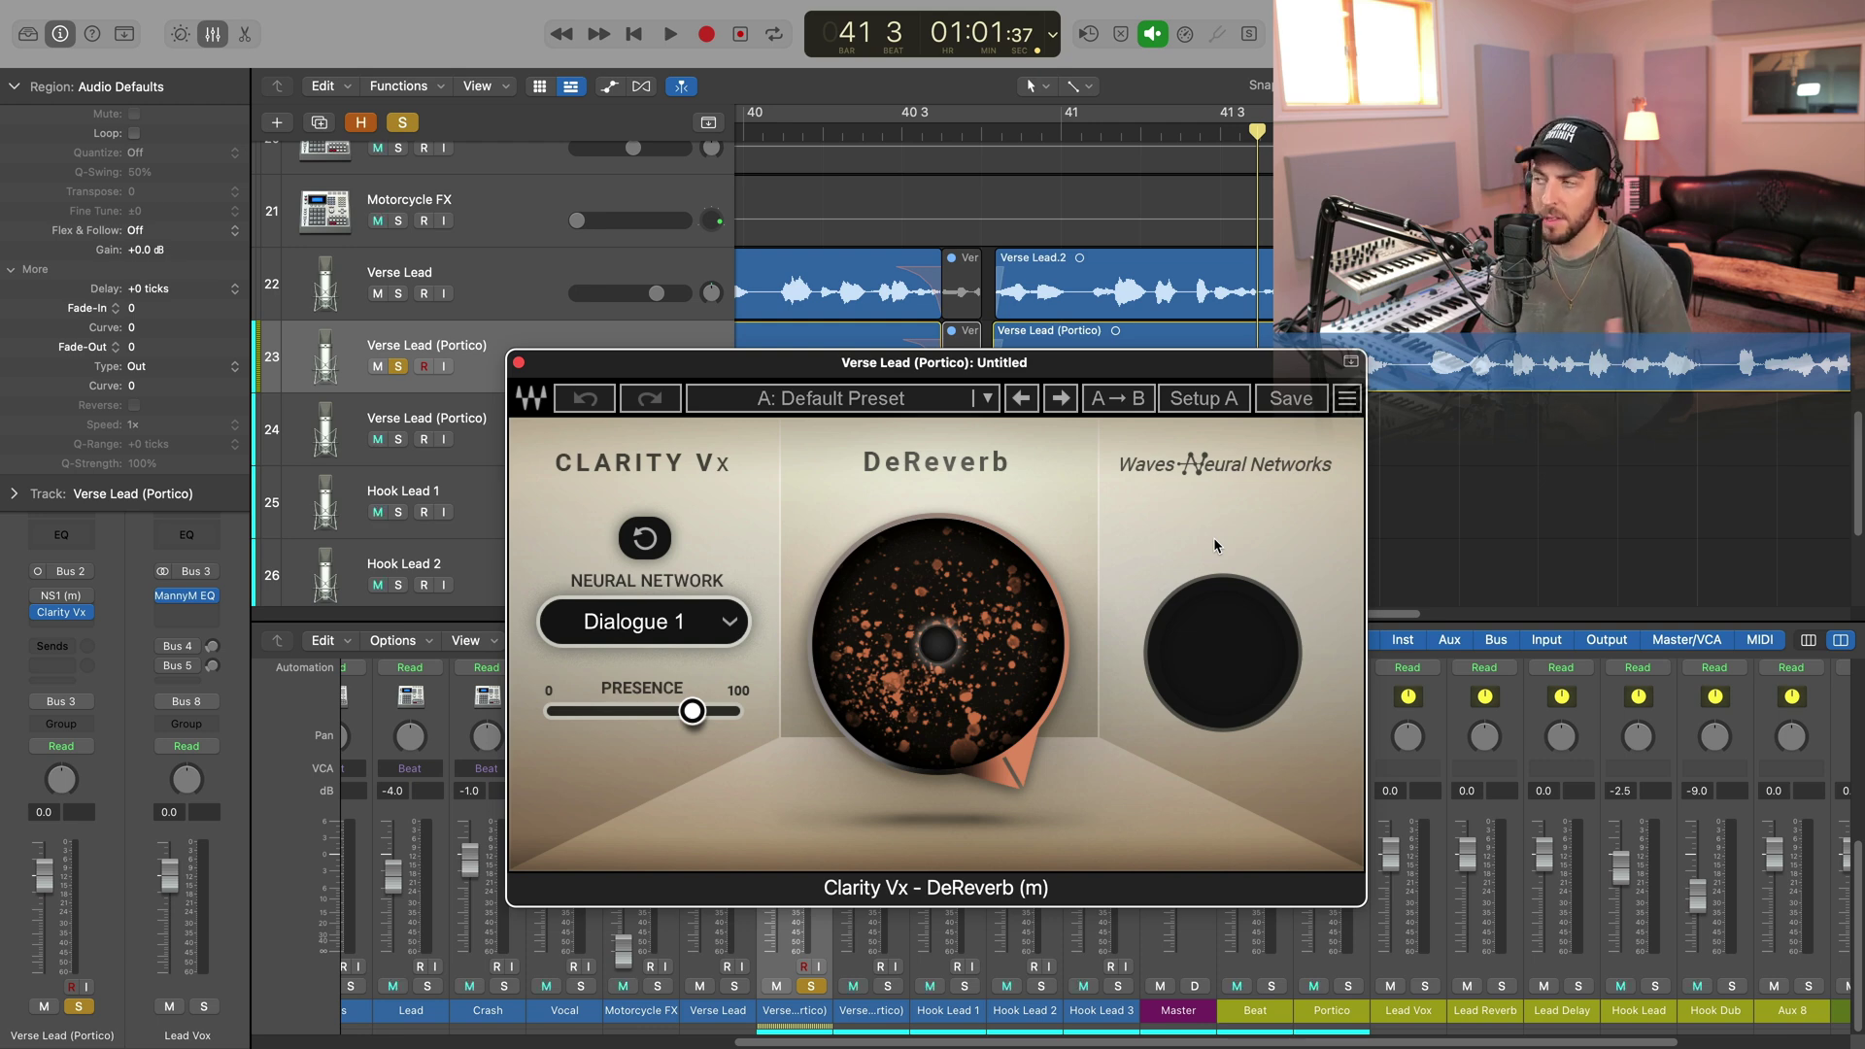
# Step: Inspect the NS1 noise suppressor and Clarity Vx DeReverb settings on the Verse Lead (Portico) track
pyautogui.click(62, 596)
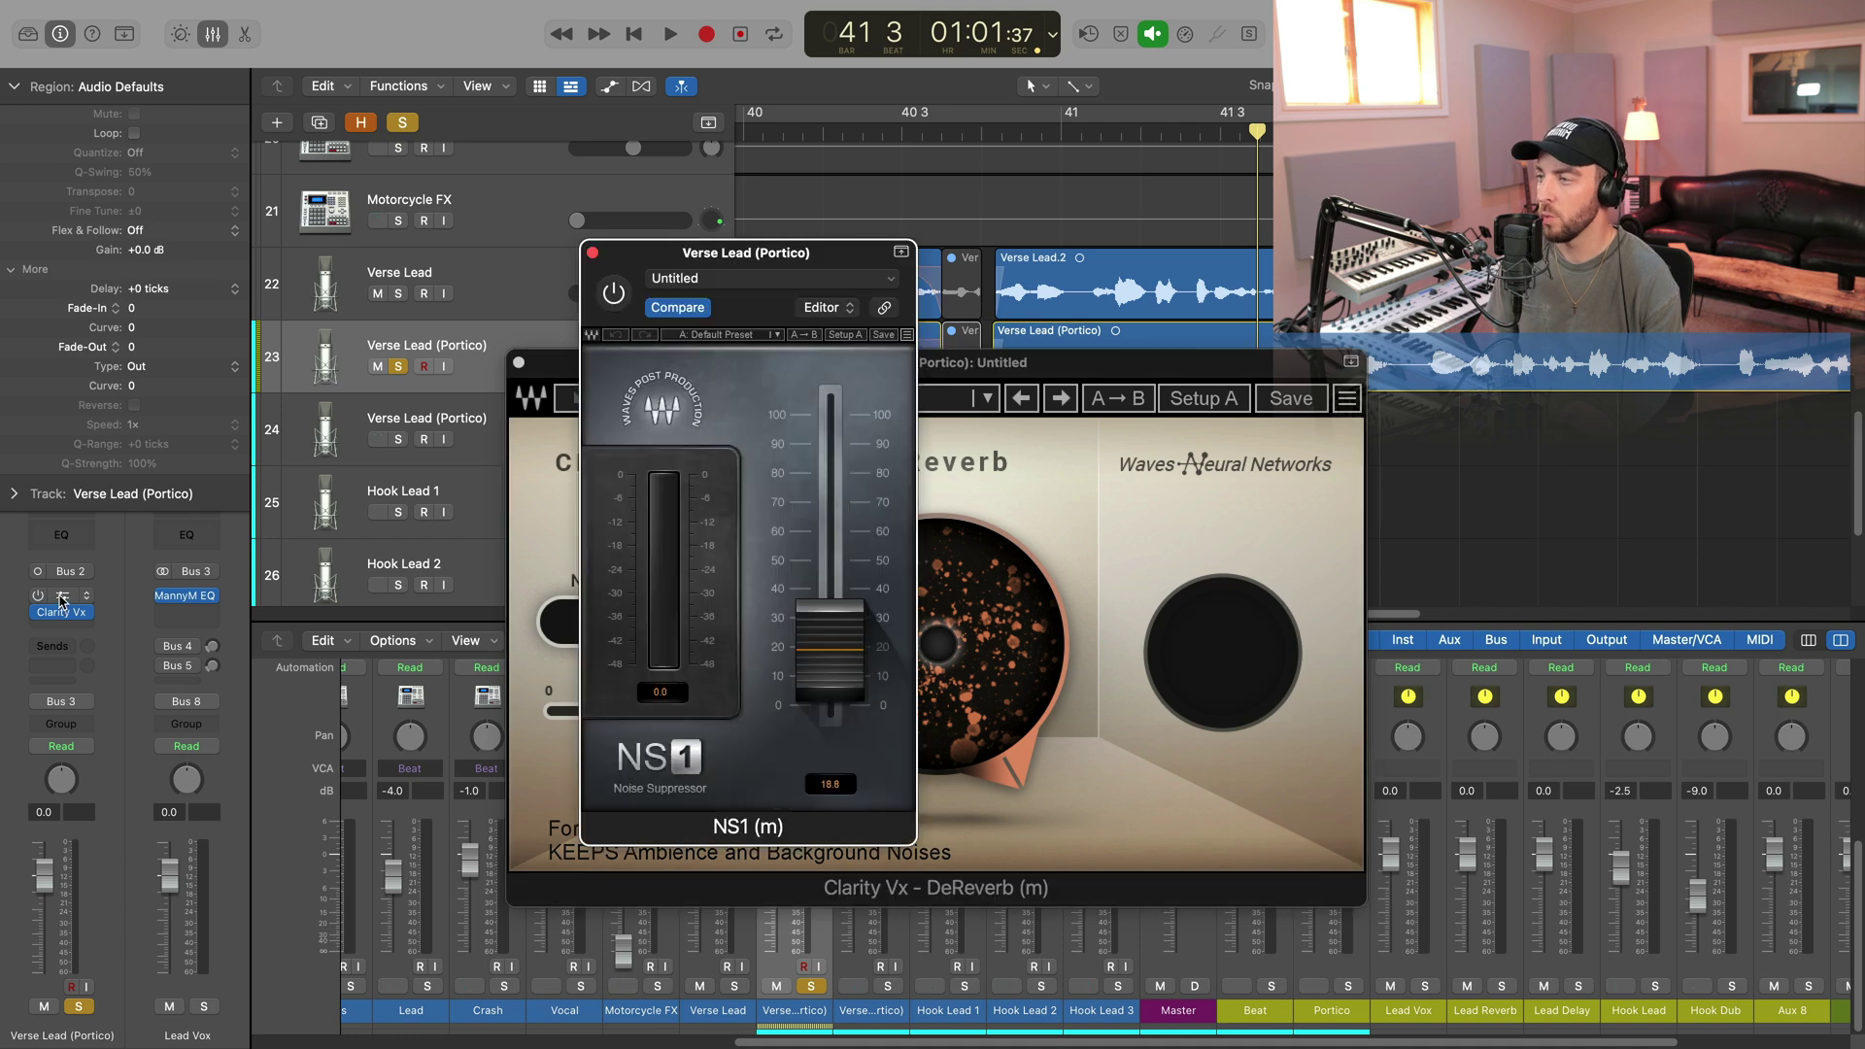
pyautogui.click(592, 253)
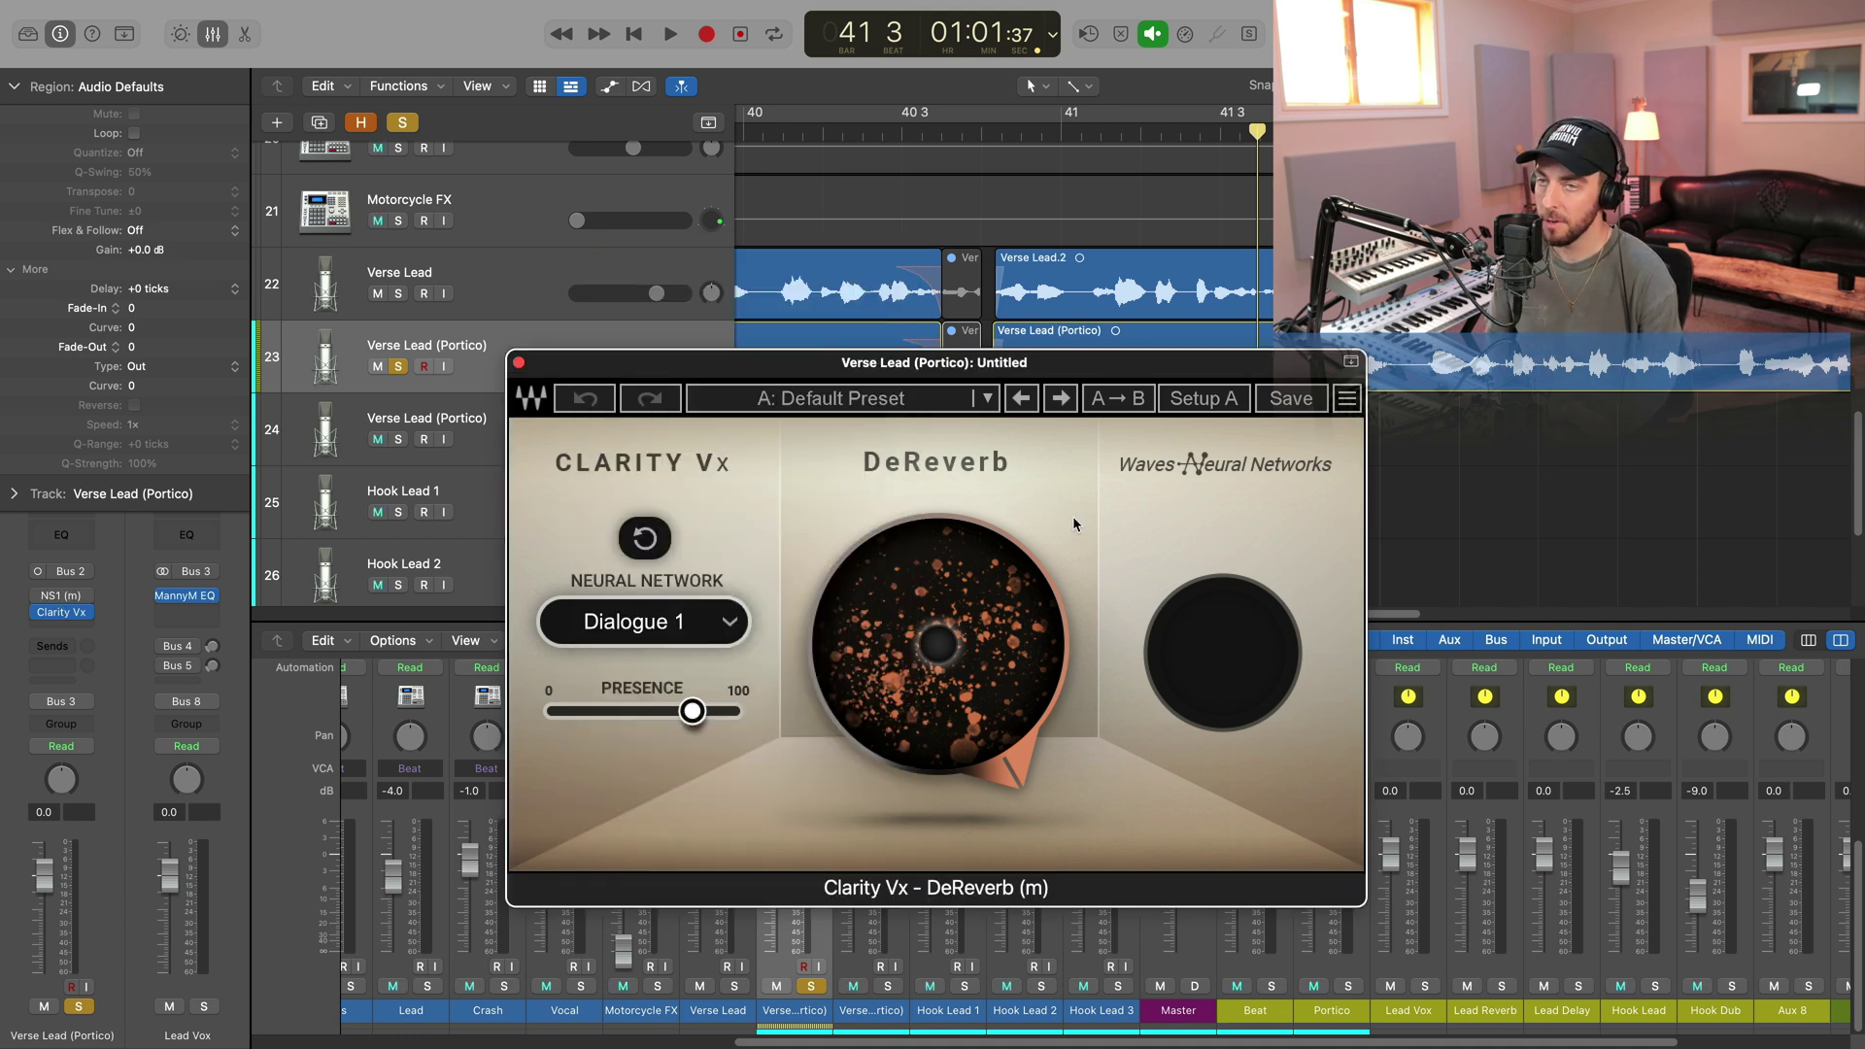
pyautogui.click(82, 594)
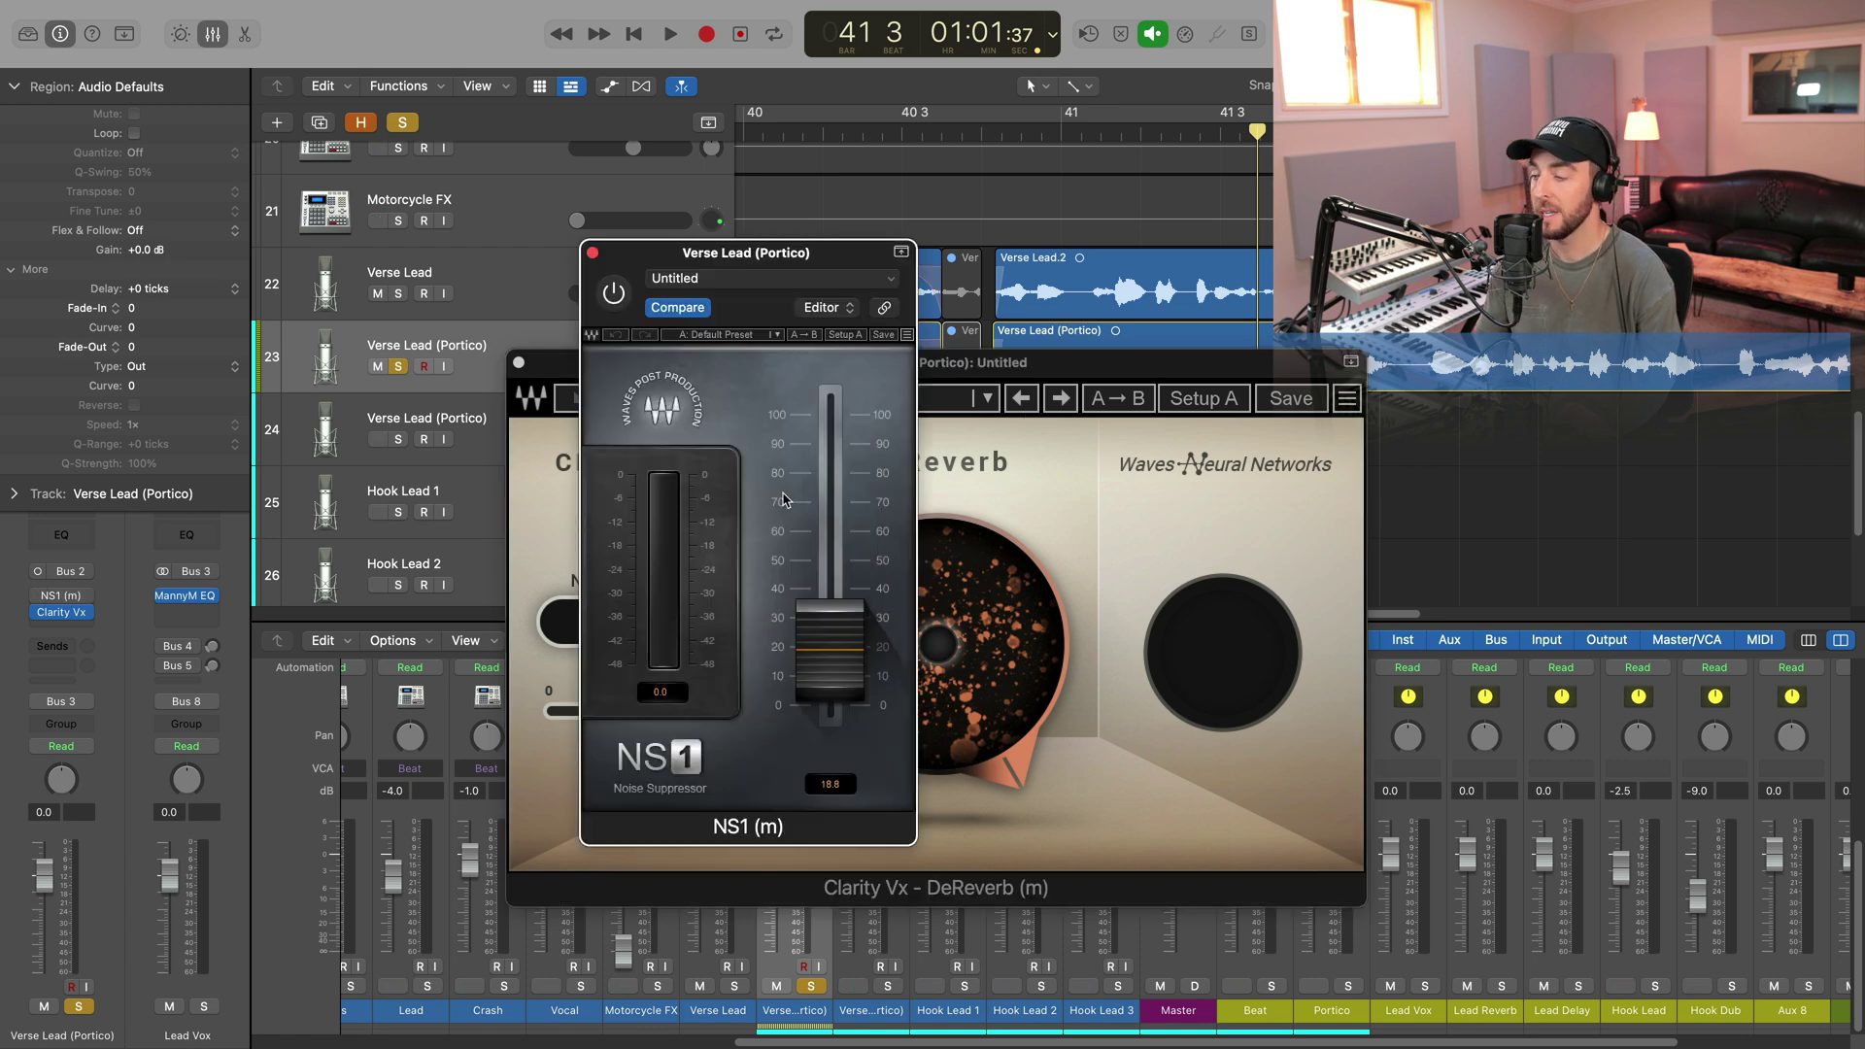
pyautogui.click(592, 254)
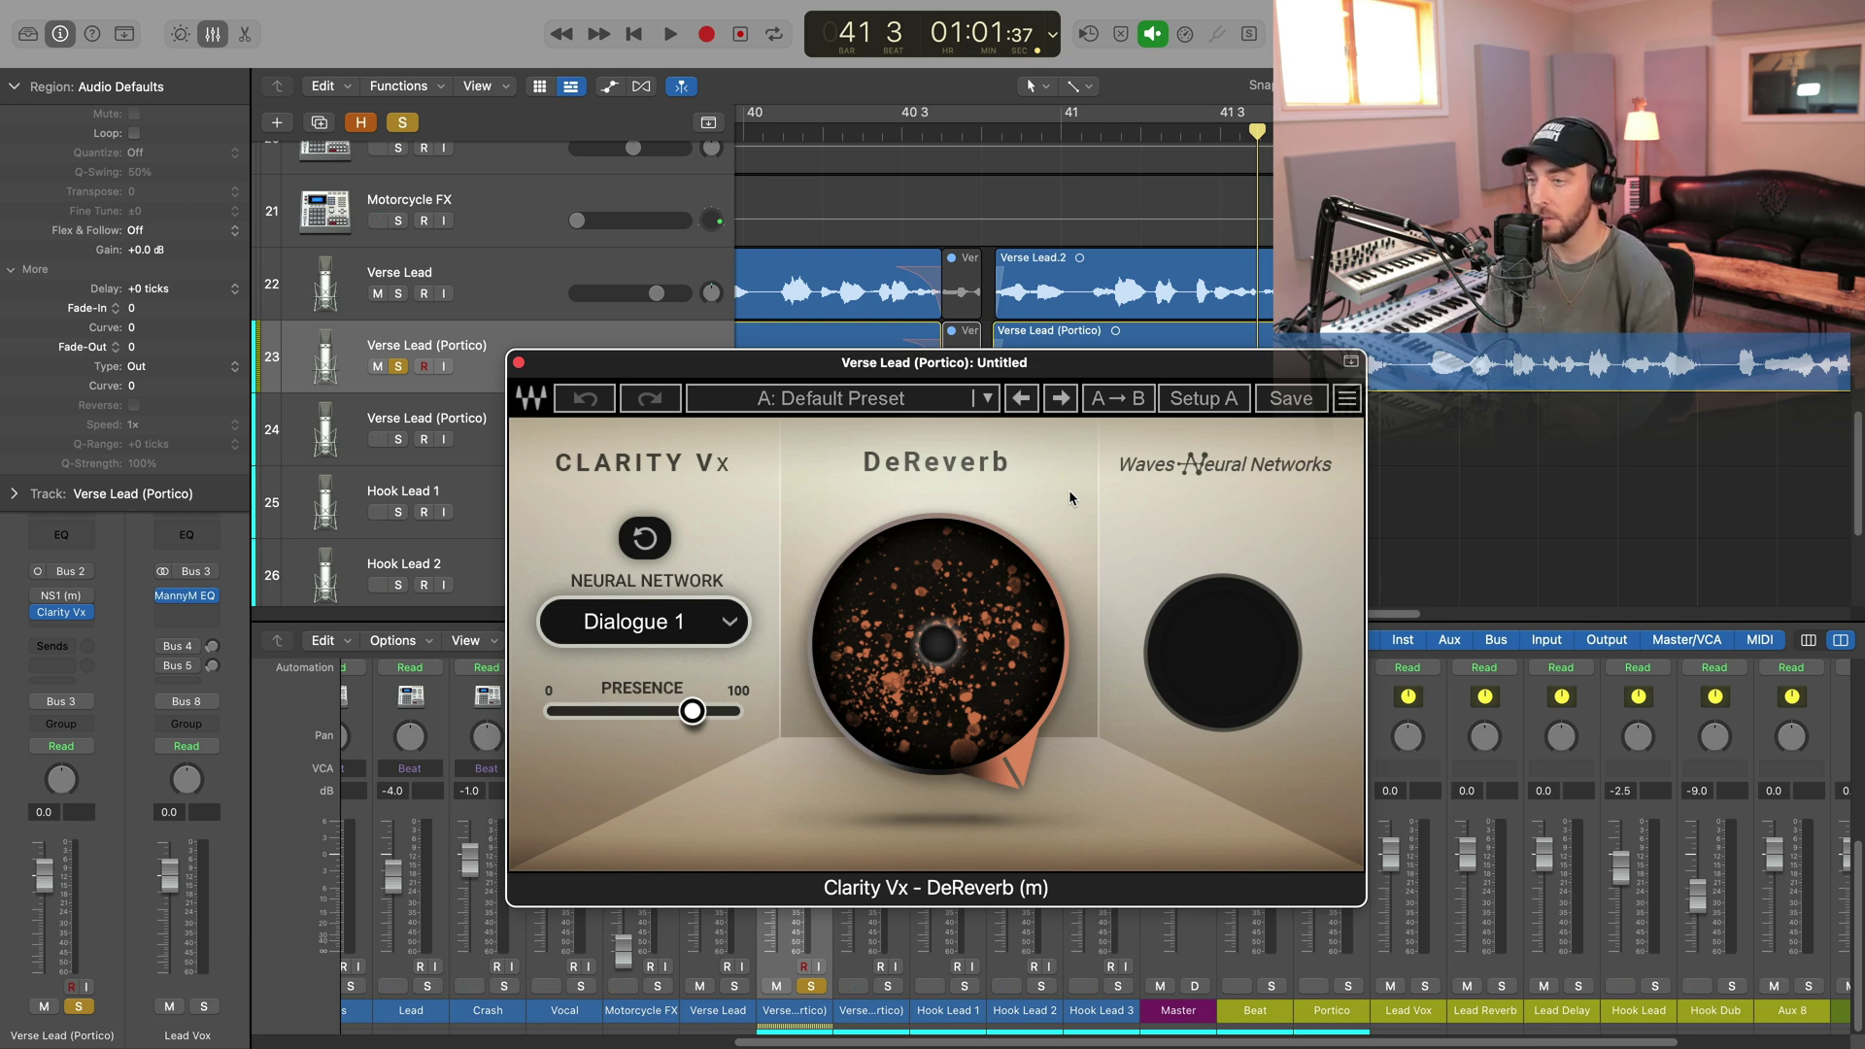
pyautogui.moveTo(986, 648)
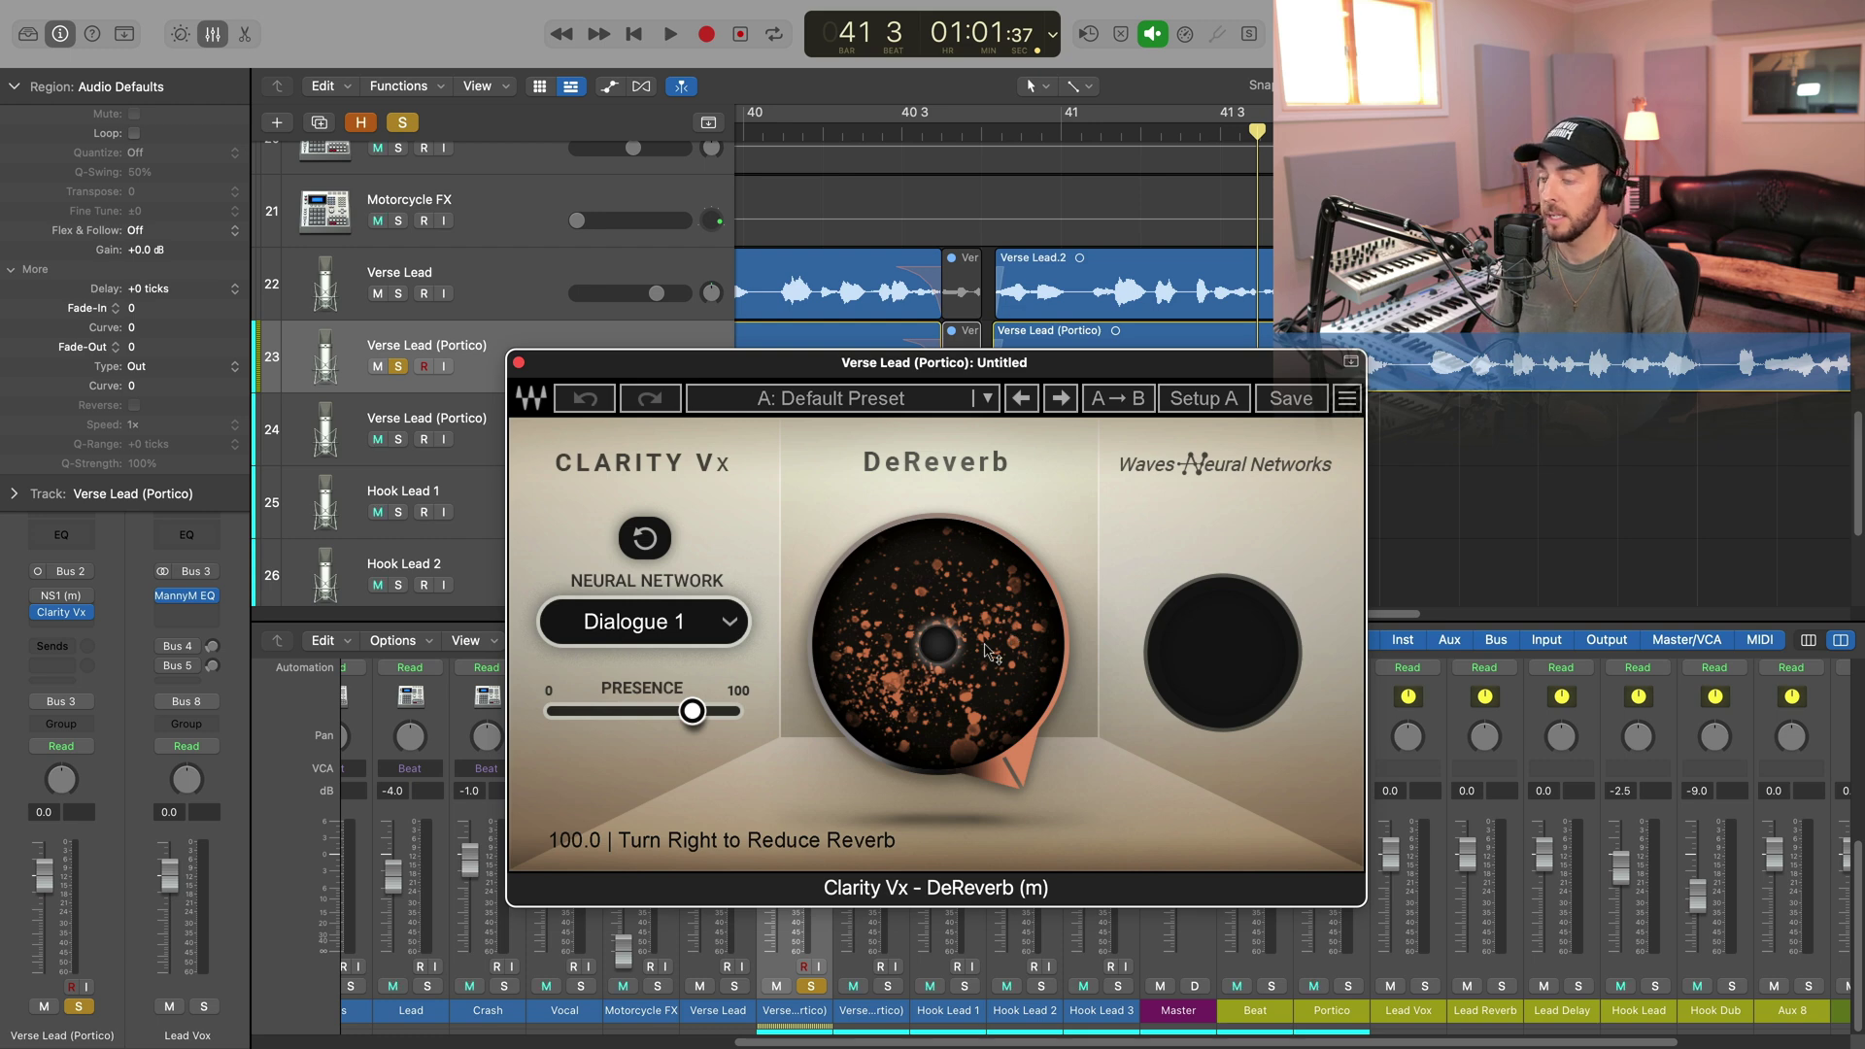
pyautogui.moveTo(986, 648); pyautogui.dragTo(1001, 636)
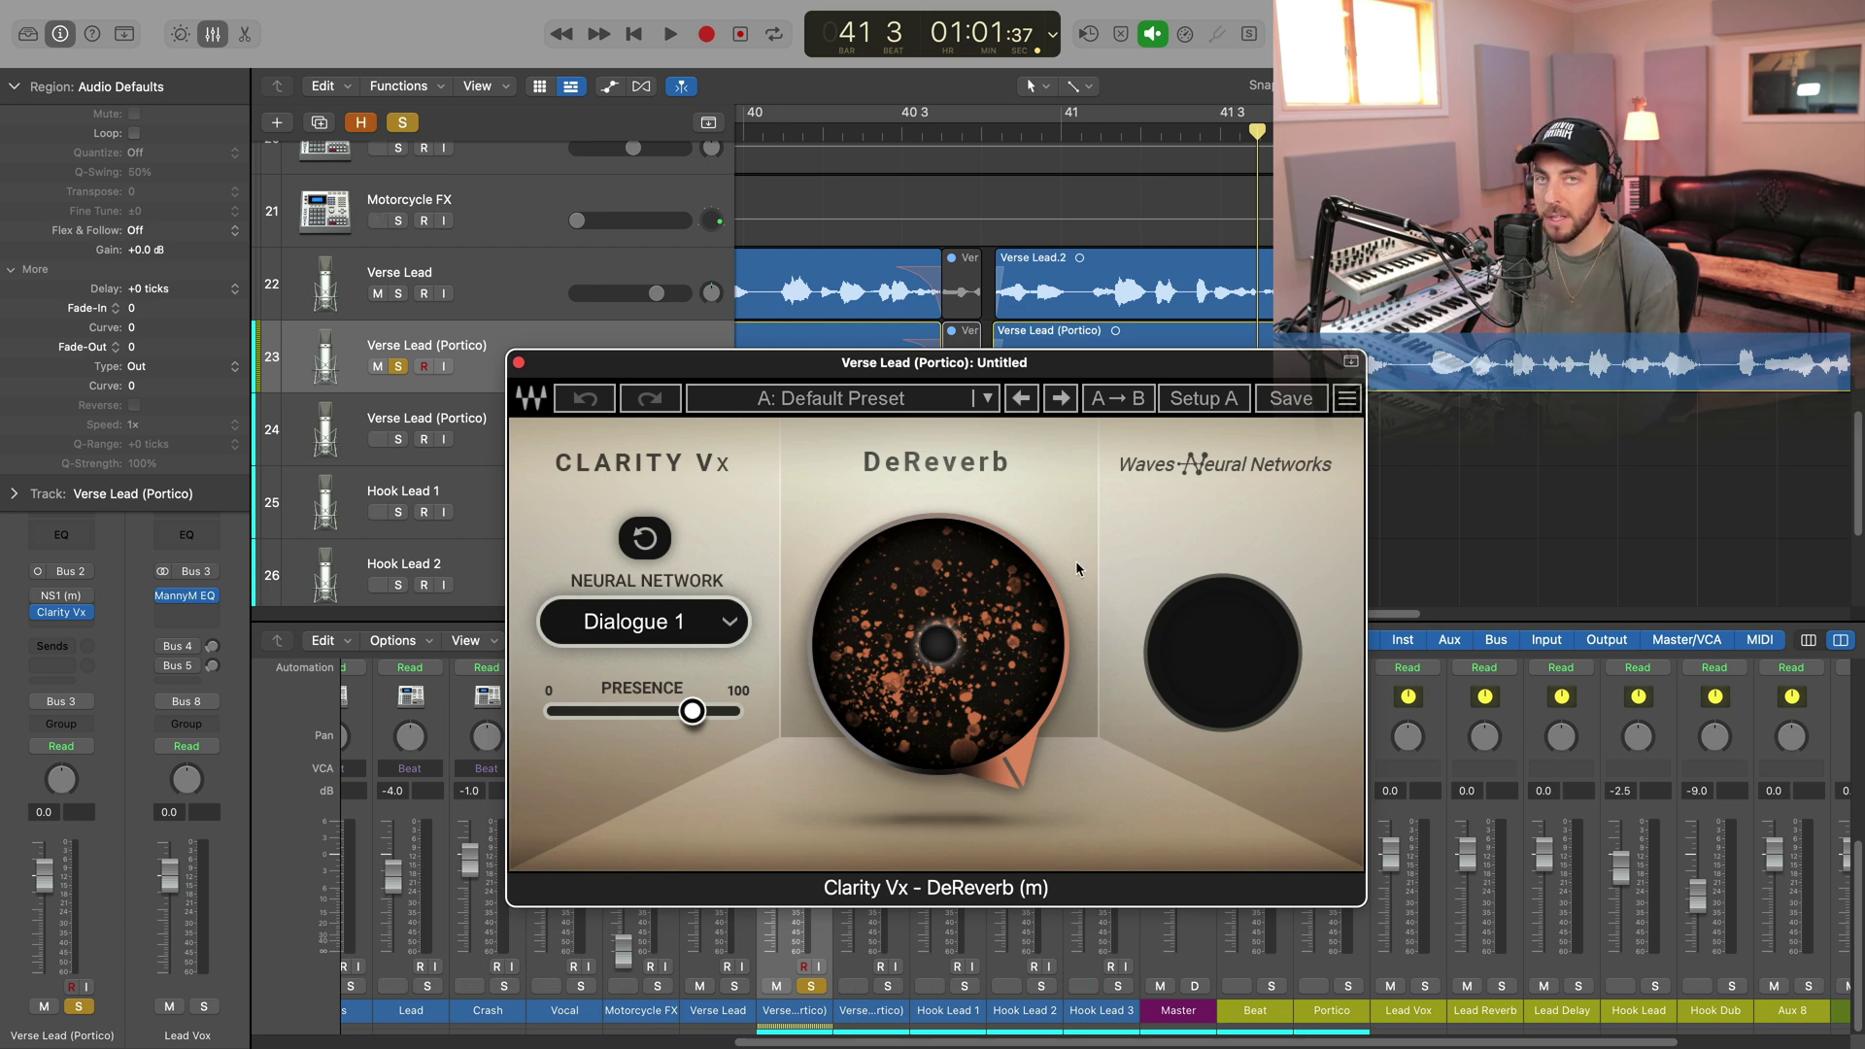